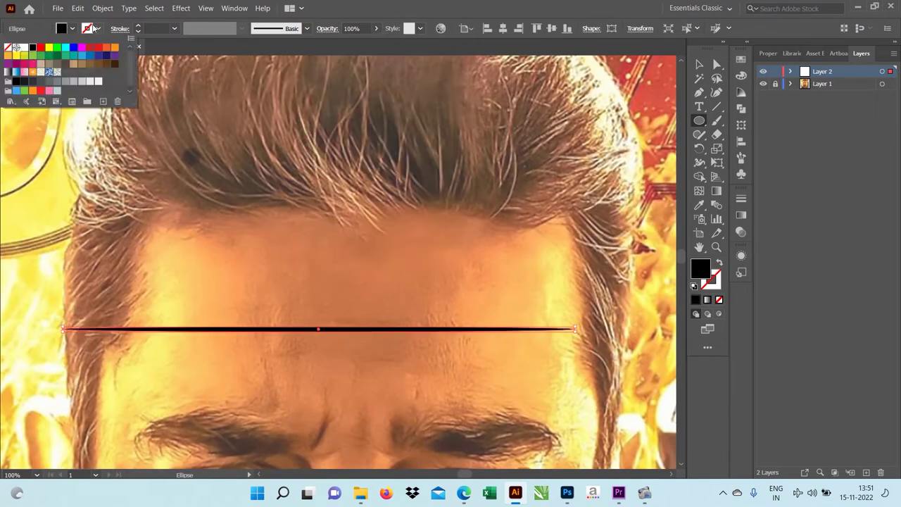
- Pick a tapered brush from the Brush Definition list for black, no-fill tracing
click(307, 28)
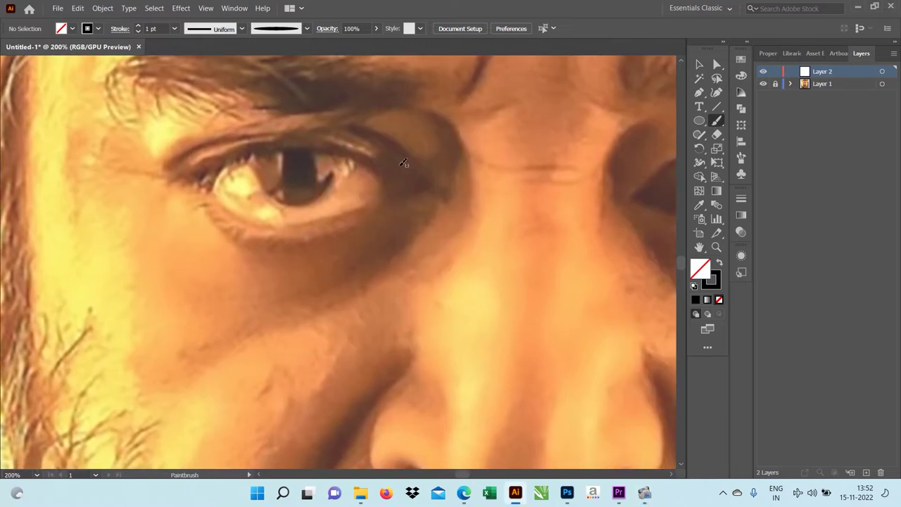
- Trace the left eye outline and its outer-corner wrinkles with a 0.75 pt brush
drag(316, 233, 440, 169)
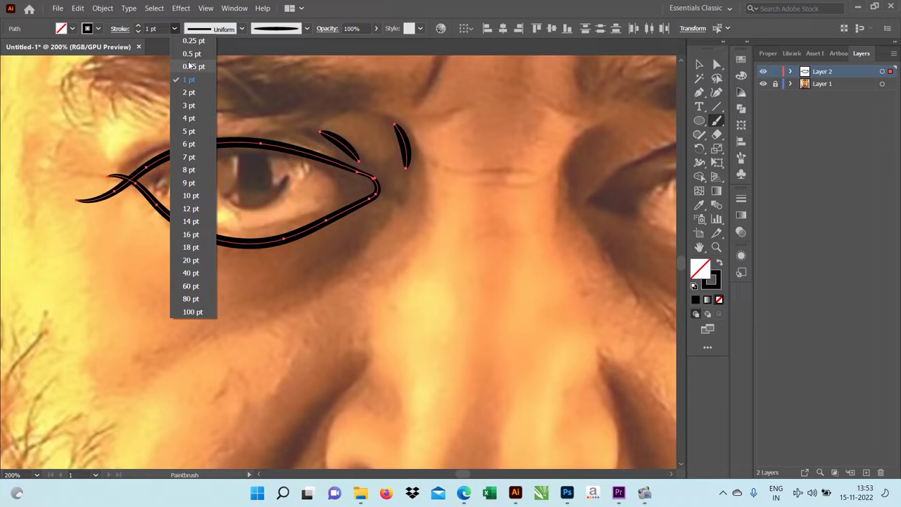
click(189, 65)
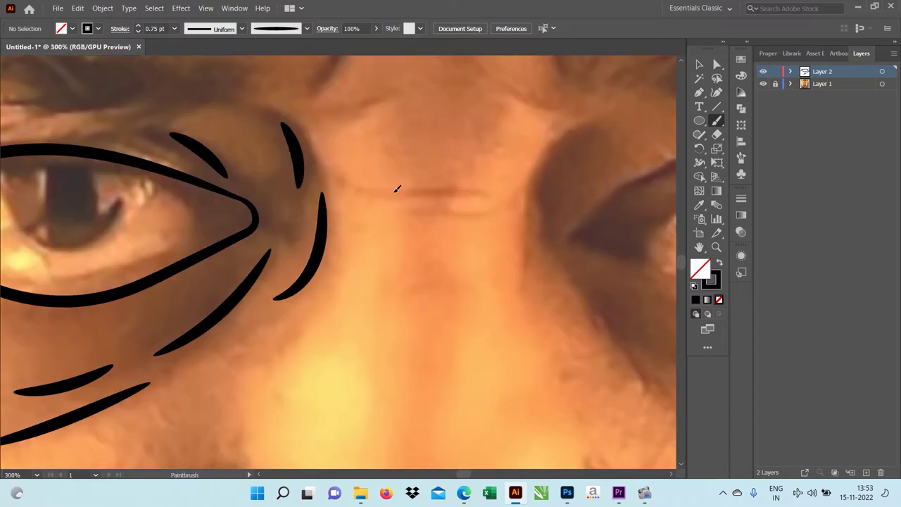
drag(347, 187, 486, 203)
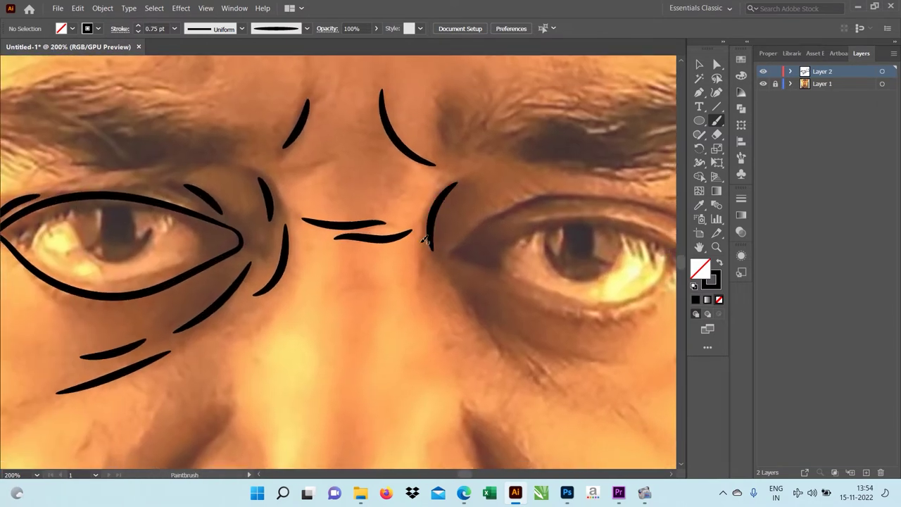
- Trace the right eye's upper and lower lids, eyelid crease and under-eye wrinkles
drag(424, 240, 335, 175)
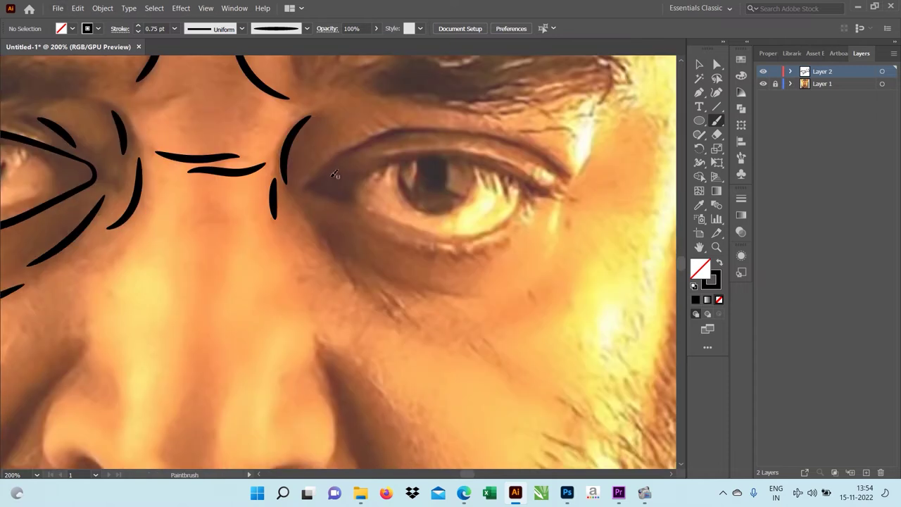
drag(442, 244, 590, 192)
drag(436, 146, 589, 192)
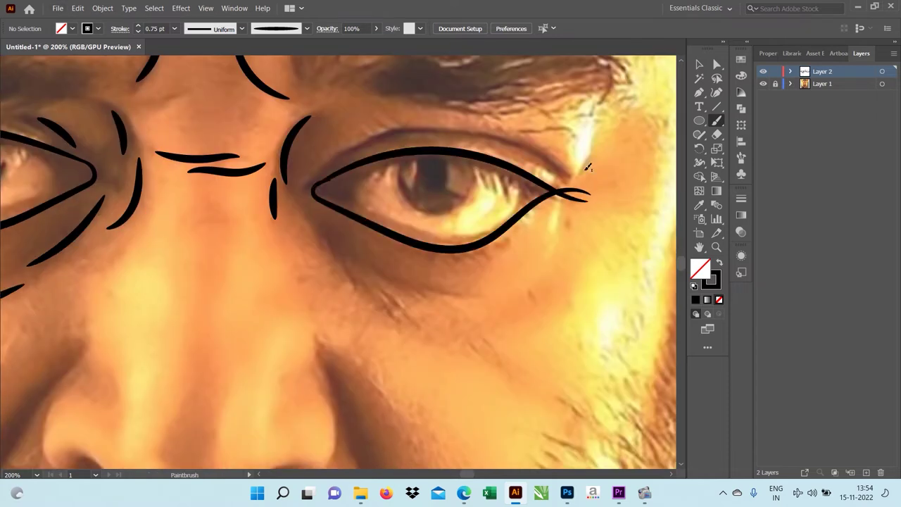
drag(386, 148, 574, 187)
drag(423, 212, 323, 205)
drag(508, 151, 493, 181)
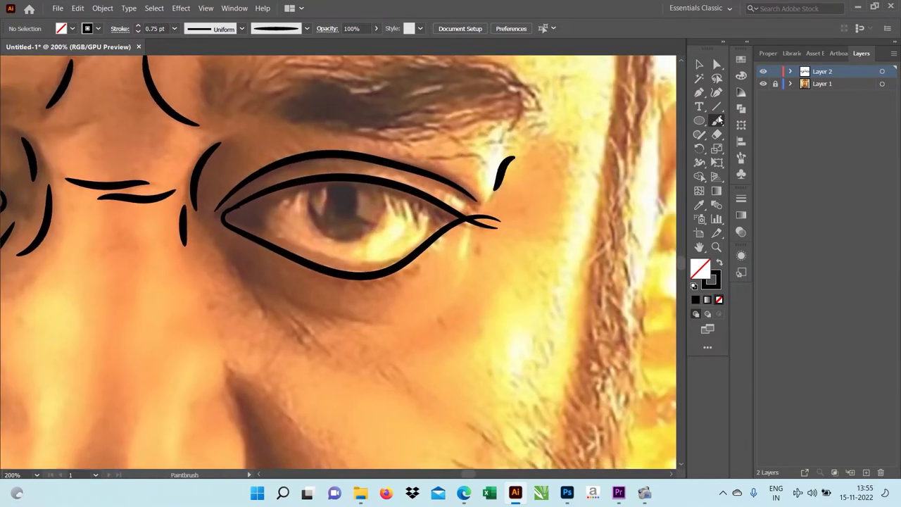
drag(245, 247, 250, 182)
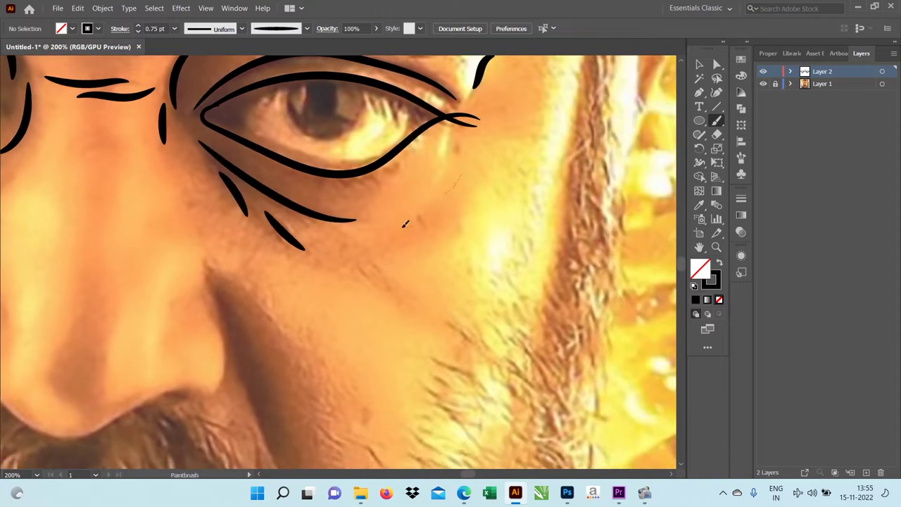
- Draw three short crease lines across the forehead
scroll(394, 211, down, 5)
scroll(451, 140, up, 3)
scroll(478, 68, down, 2)
scroll(478, 68, up, 3)
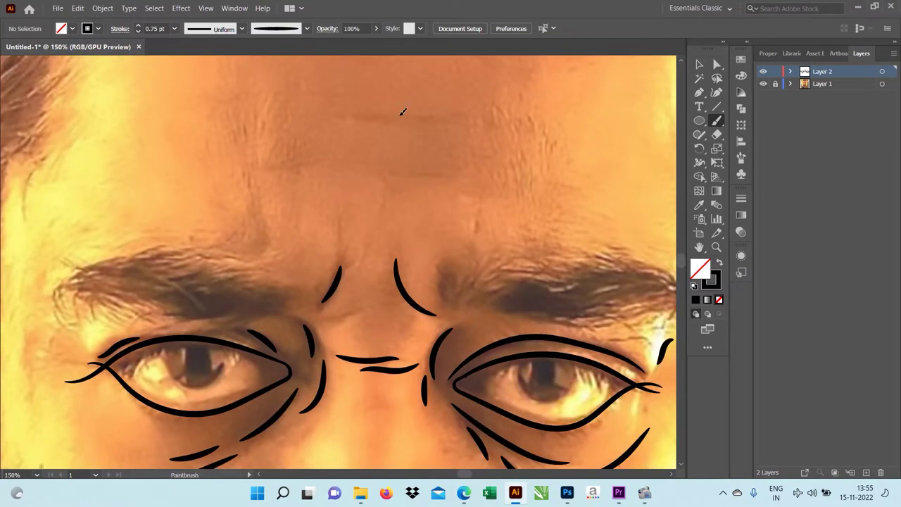
drag(355, 108, 426, 118)
drag(295, 165, 309, 159)
drag(430, 173, 446, 169)
- Draw the crease beside the left nostril and the nostril's curve
scroll(444, 169, up, 1)
scroll(363, 178, down, 4)
scroll(364, 178, up, 3)
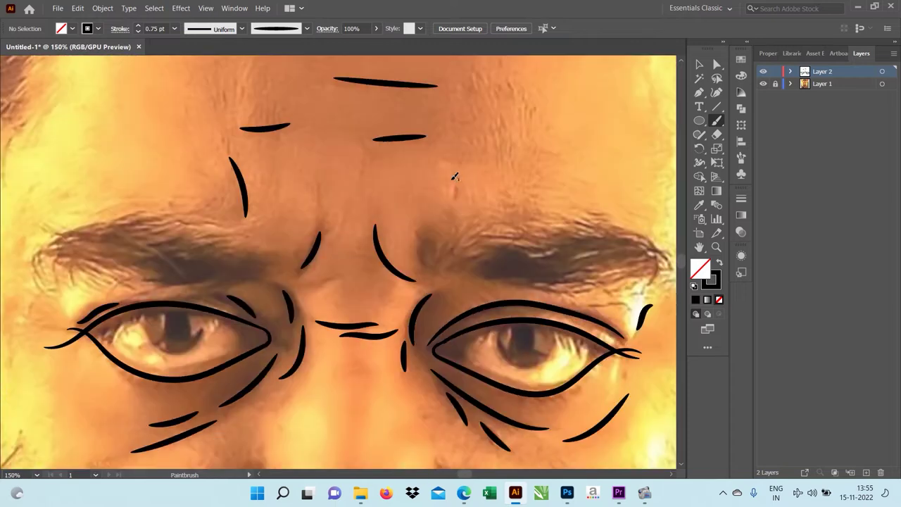
scroll(455, 176, down, 3)
scroll(352, 211, up, 2)
mouse_move(357, 181)
mouse_down()
mouse_move(289, 258)
mouse_move(258, 313)
mouse_up()
scroll(267, 296, down, 1)
scroll(267, 296, right, 1)
drag(286, 211, 289, 265)
- Outline the right nostril with its crease and the base of the nose
drag(471, 252, 403, 216)
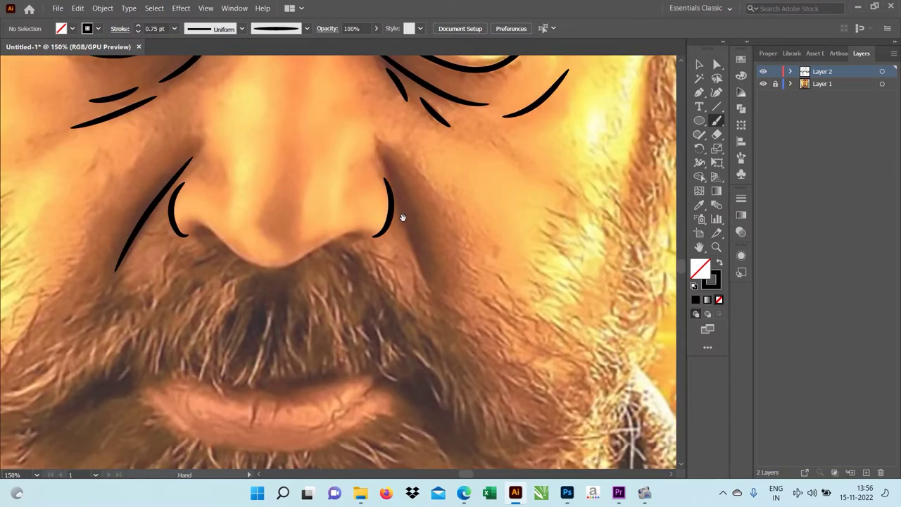
drag(420, 246, 426, 272)
scroll(373, 261, left, 2)
scroll(353, 254, up, 1)
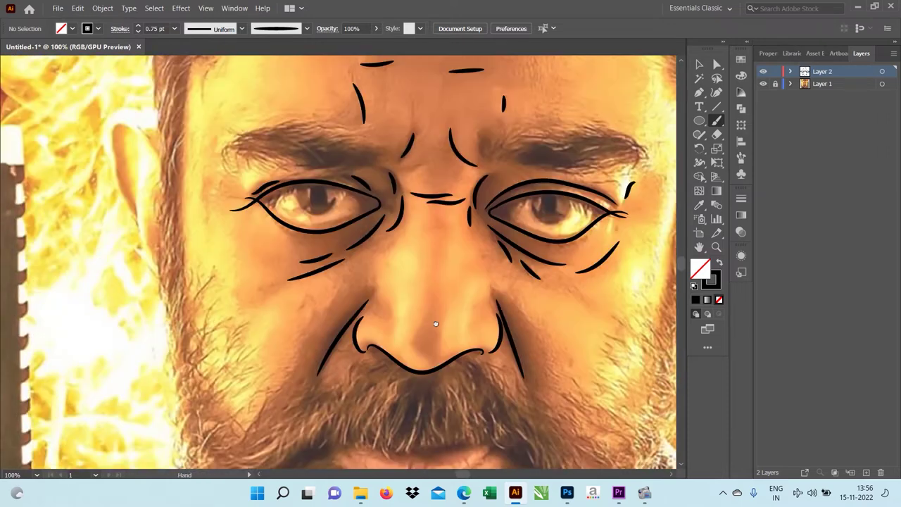
drag(476, 296, 302, 288)
- Zoom out across the face and outline the ears
key(ctrl+minus)
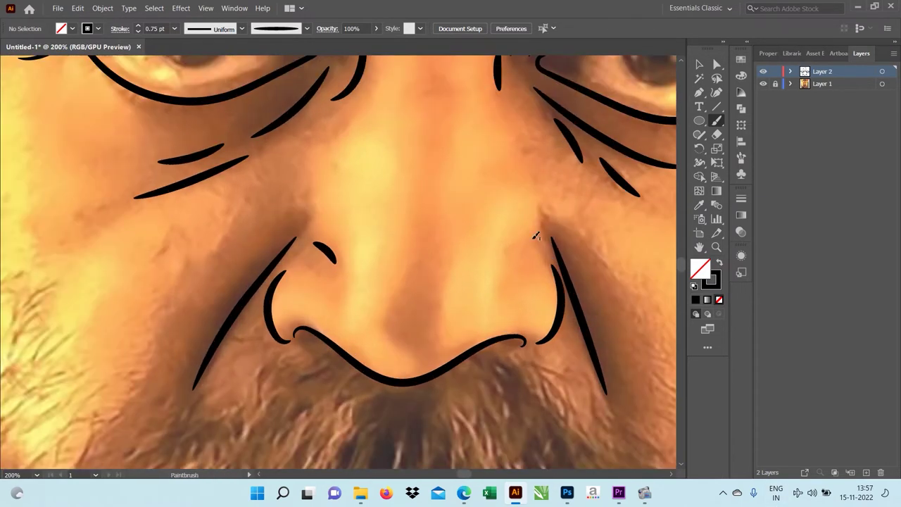
mouse_move(326, 227)
mouse_down()
mouse_move(493, 291)
mouse_move(418, 380)
mouse_up()
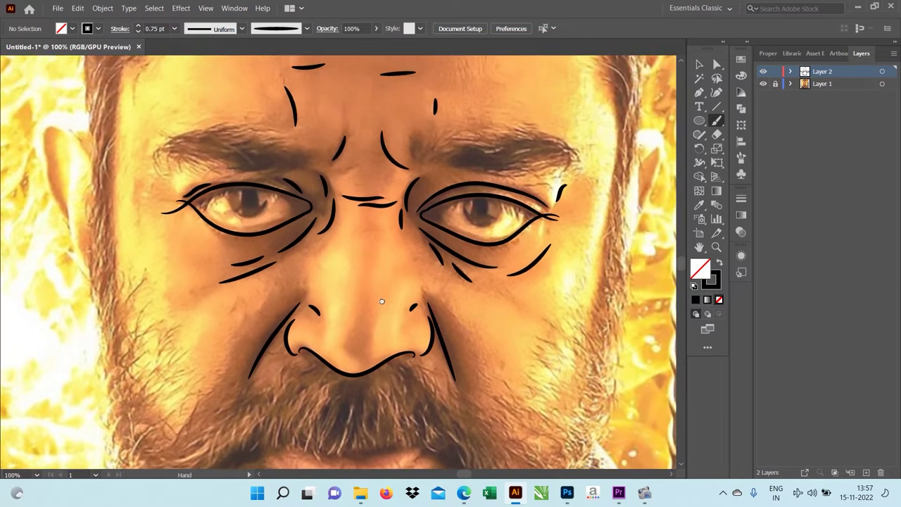
drag(68, 102, 234, 140)
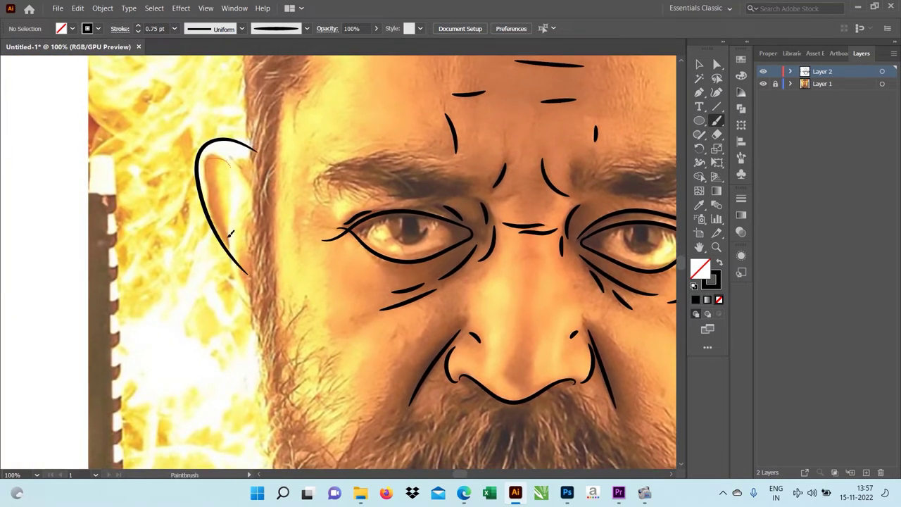
scroll(231, 234, down, 1)
scroll(501, 136, right, 5)
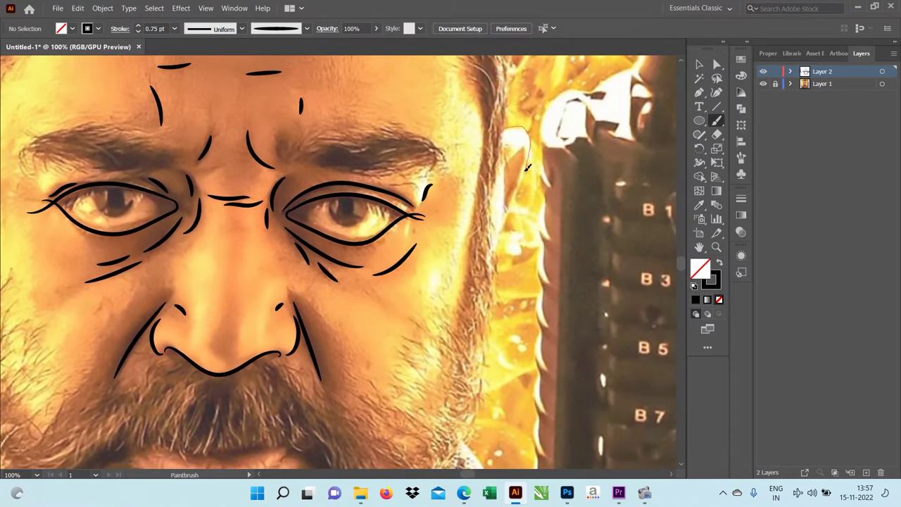
drag(527, 167, 483, 274)
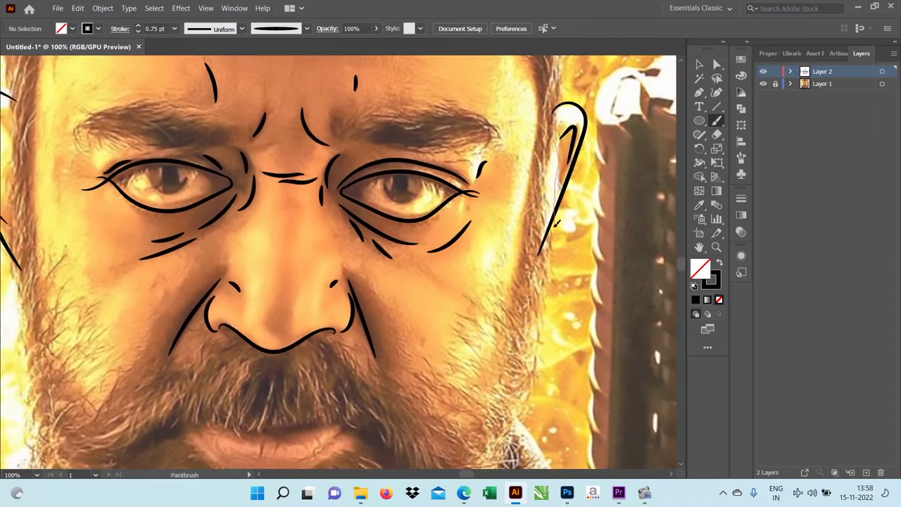
- Draw the line between the lips and the outline of the lower lip
scroll(556, 224, left, 2)
scroll(467, 239, up, 1)
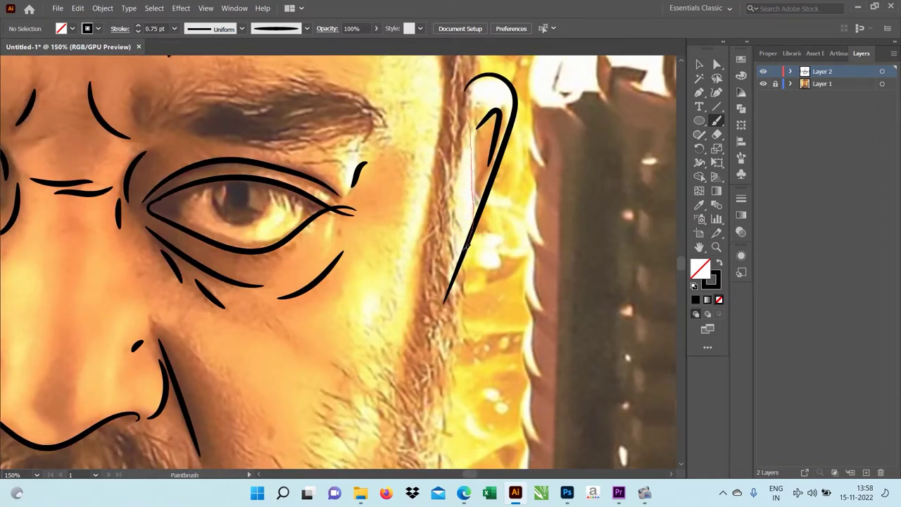
scroll(467, 245, down, 3)
scroll(387, 239, down, 3)
scroll(311, 235, up, 3)
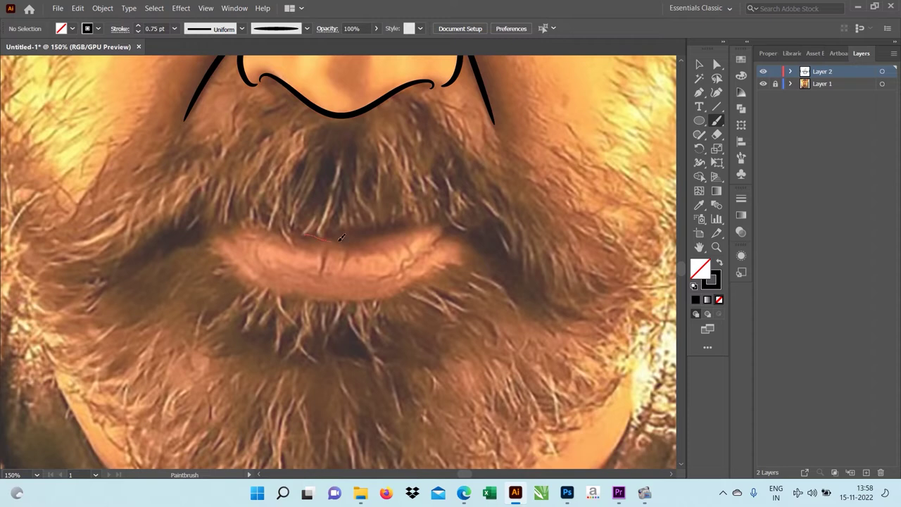
drag(340, 237, 460, 204)
drag(367, 280, 272, 237)
scroll(272, 237, down, 1)
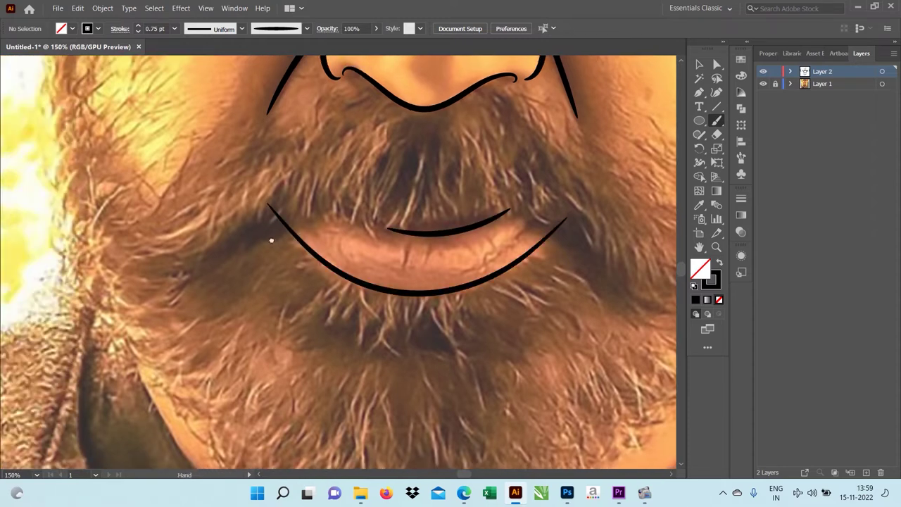
scroll(413, 322, down, 1)
scroll(412, 306, down, 2)
scroll(384, 263, up, 4)
- Draw an ellipse around the right iris and copy it onto the other eye
key(l)
scroll(405, 176, up, 3)
scroll(425, 83, right, 3)
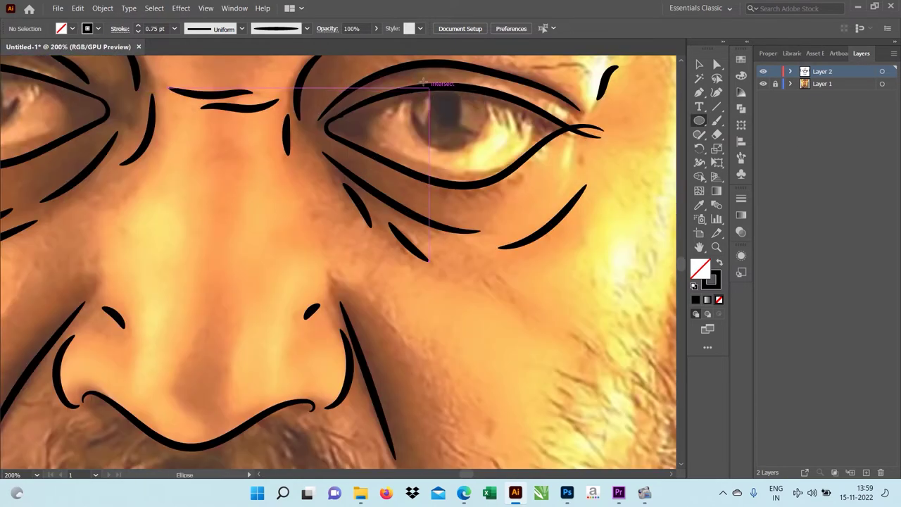
drag(490, 147, 491, 149)
click(174, 28)
click(176, 67)
scroll(352, 246, left, 3)
drag(118, 104, 197, 172)
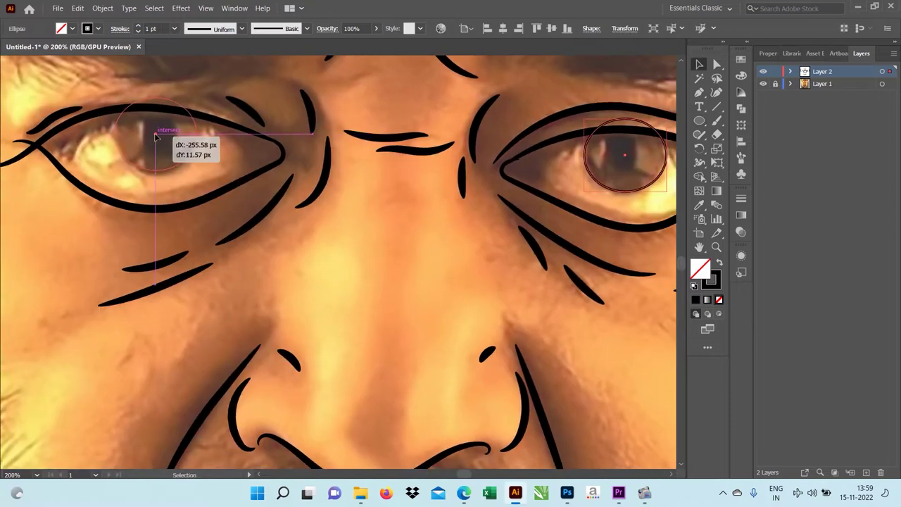
- Reset the stroke weight to 0.75 pt
key(v)
scroll(77, 229, down, 2)
click(174, 28)
click(176, 56)
scroll(205, 203, up, 2)
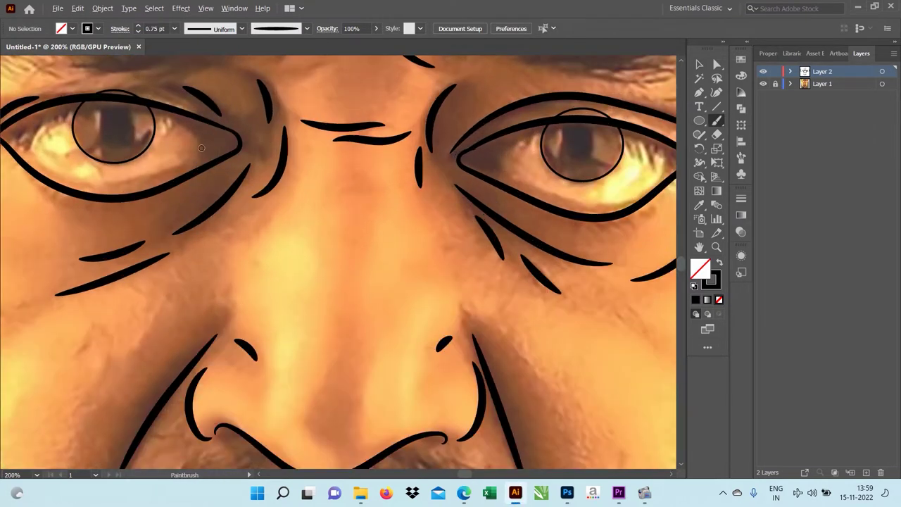
- Return to the Paintbrush, pan back to the nose, and switch to the Pencil
key(b)
scroll(282, 247, down, 1)
scroll(352, 282, down, 1)
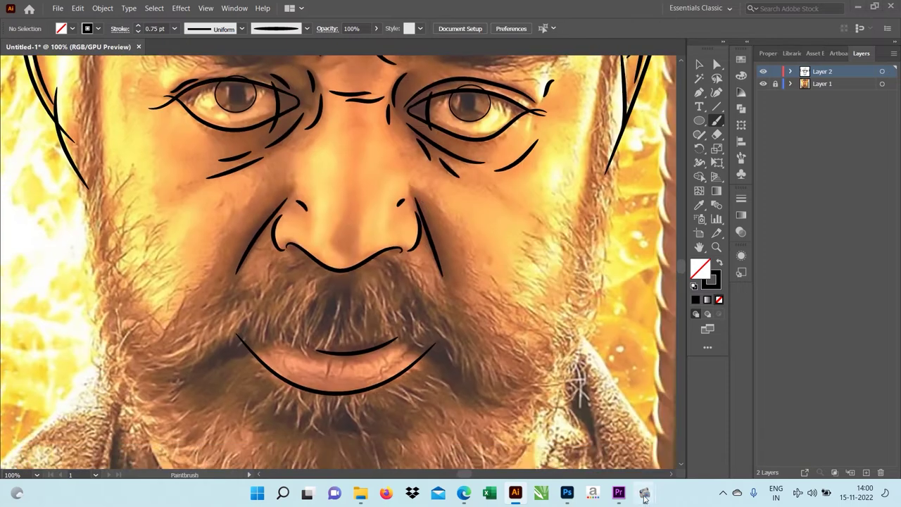
scroll(416, 320, down, 2)
drag(416, 320, 430, 440)
scroll(458, 268, up, 2)
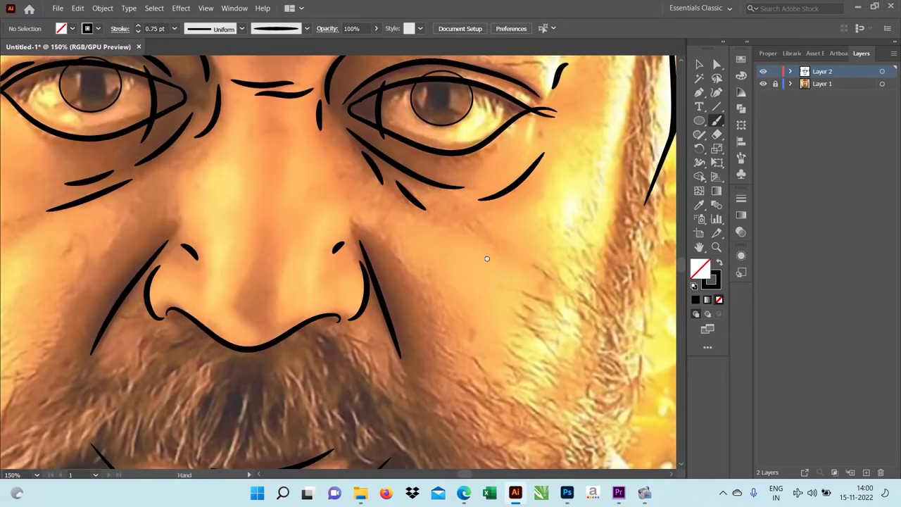
scroll(493, 197, down, 3)
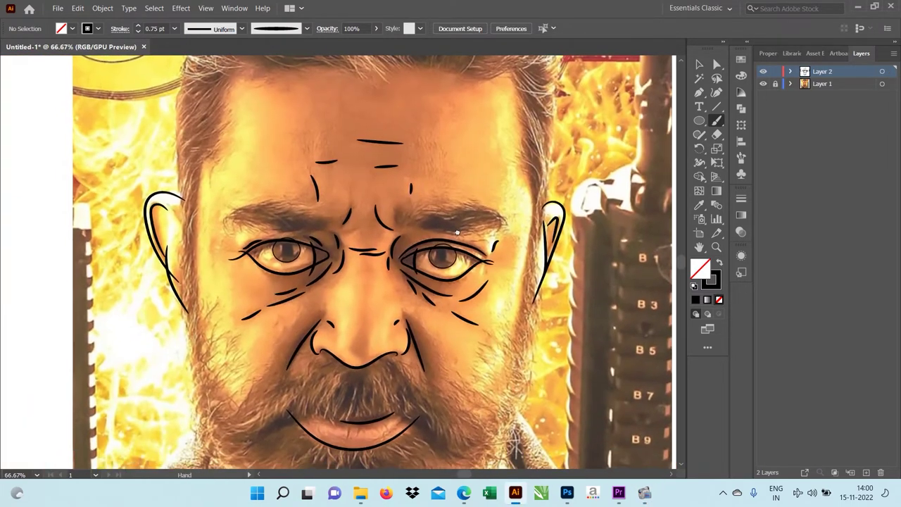
scroll(426, 186, up, 1)
key(n)
scroll(426, 185, up, 3)
- Swap to a solid black fill and confirm Layer 2's new highlight colour
scroll(318, 267, up, 1)
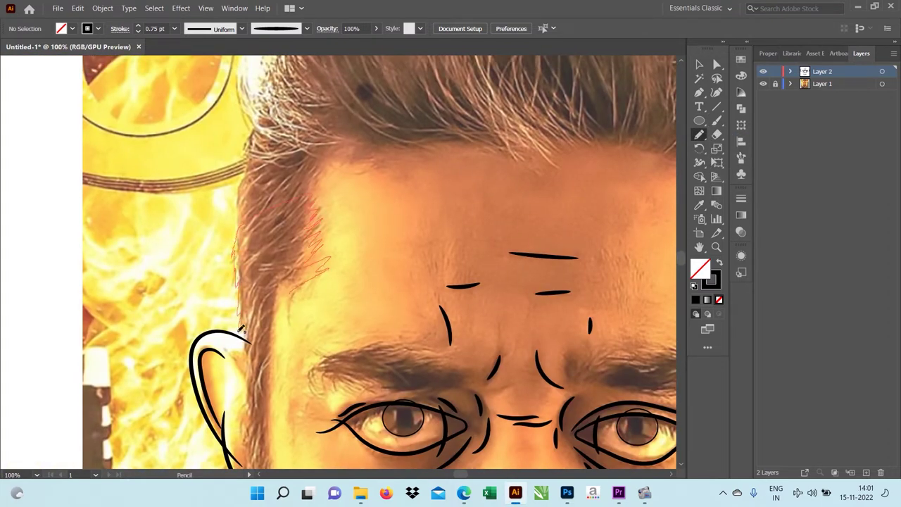
key(shift+x)
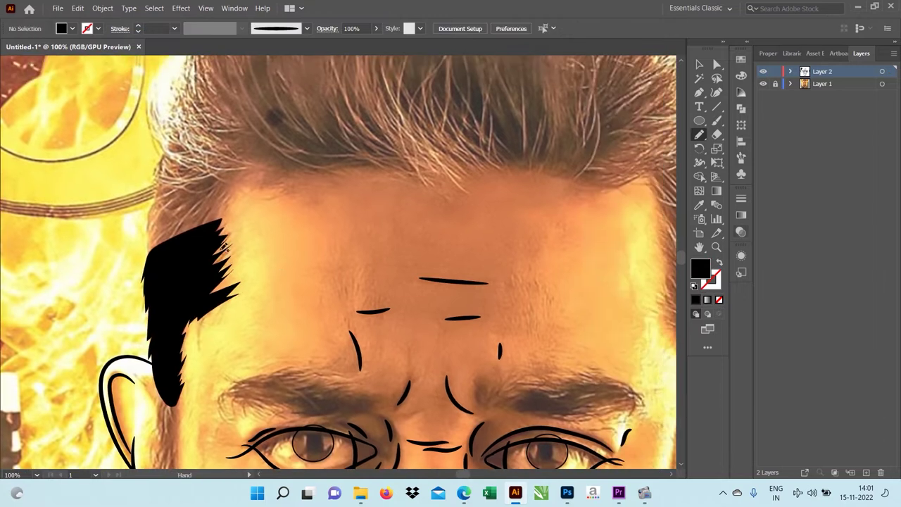
double_click(822, 71)
key(Return)
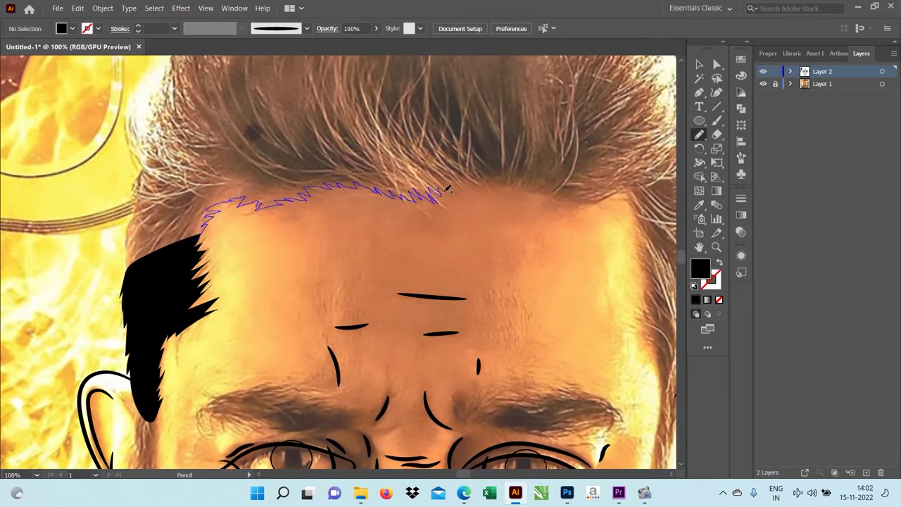
- Draw a closed spiky black hair shape along the forehead hairline
drag(458, 136, 465, 141)
scroll(465, 141, right, 5)
drag(253, 200, 291, 189)
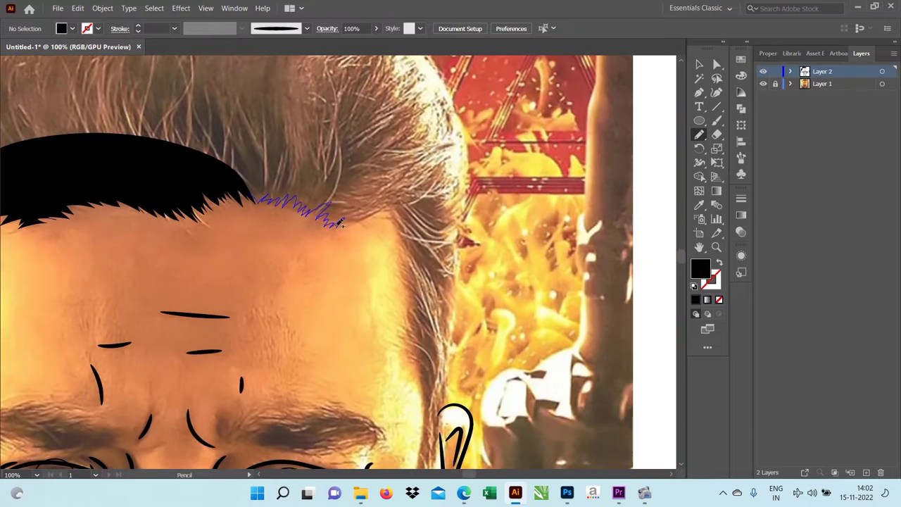
drag(340, 222, 243, 186)
scroll(342, 181, up, 5)
scroll(342, 181, down, 3)
- Extend the black spiky sideburn along the right temple down past the ear
drag(289, 152, 327, 134)
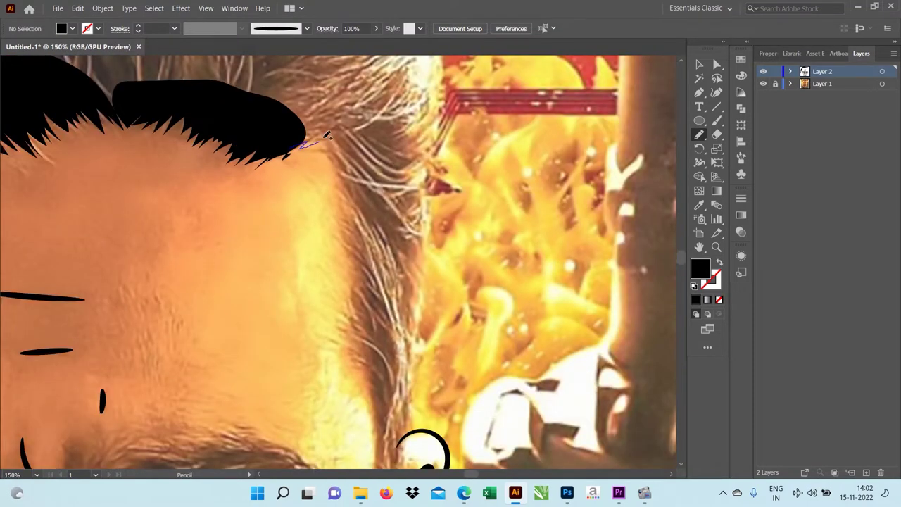
mouse_move(346, 200)
mouse_down()
mouse_move(384, 152)
mouse_move(361, 168)
mouse_up()
scroll(356, 138, down, 3)
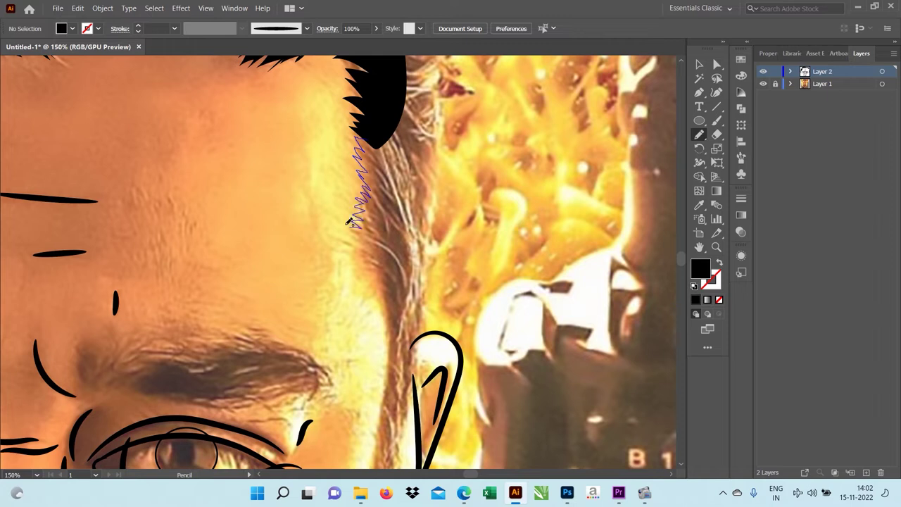
drag(416, 239, 380, 140)
scroll(416, 176, down, 3)
scroll(416, 134, up, 3)
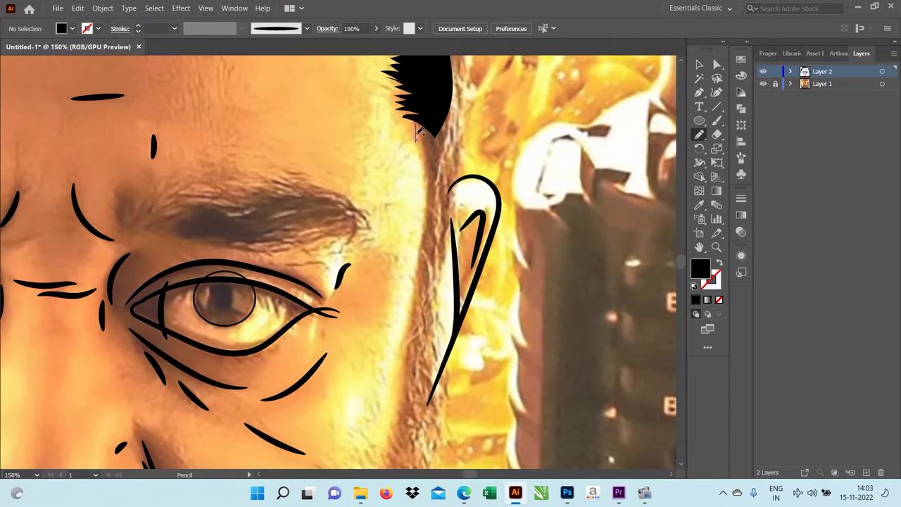
drag(440, 194, 421, 133)
scroll(477, 157, down, 3)
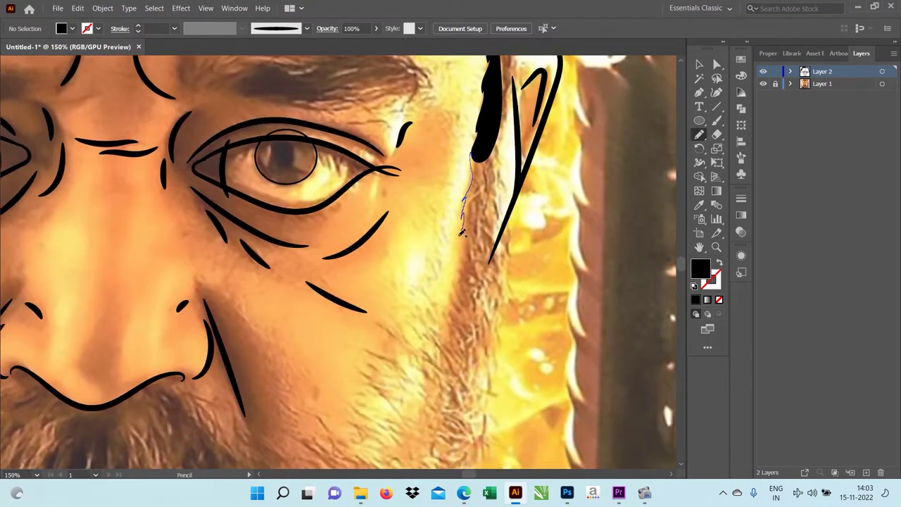
drag(506, 182, 472, 156)
scroll(472, 211, up, 3)
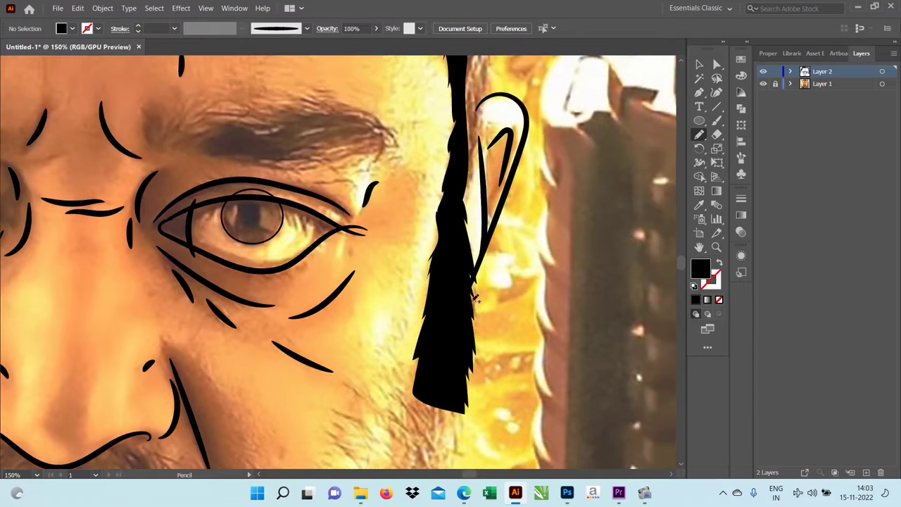
scroll(470, 356, up, 1)
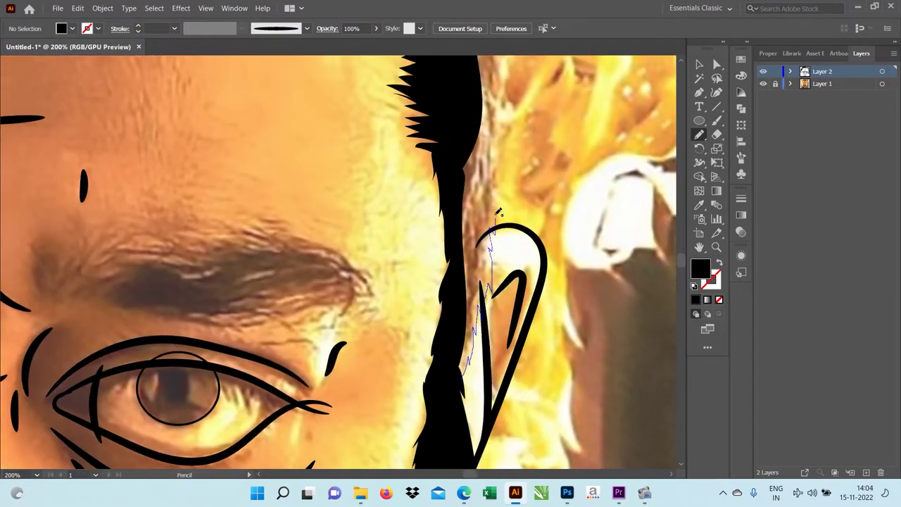
- Trace the hair edge up beside the ear, along the side and over the head
drag(453, 374, 451, 380)
scroll(488, 247, up, 3)
scroll(445, 390, down, 4)
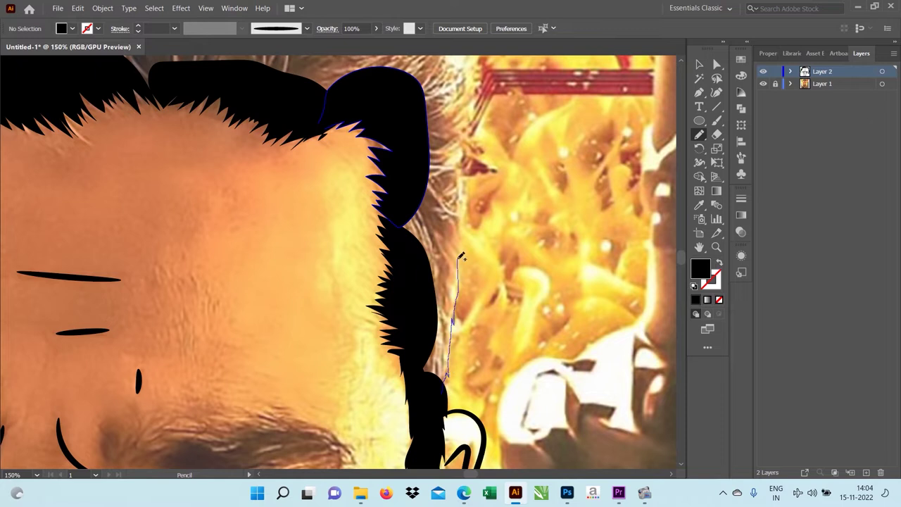
drag(402, 234, 403, 236)
scroll(435, 390, up, 4)
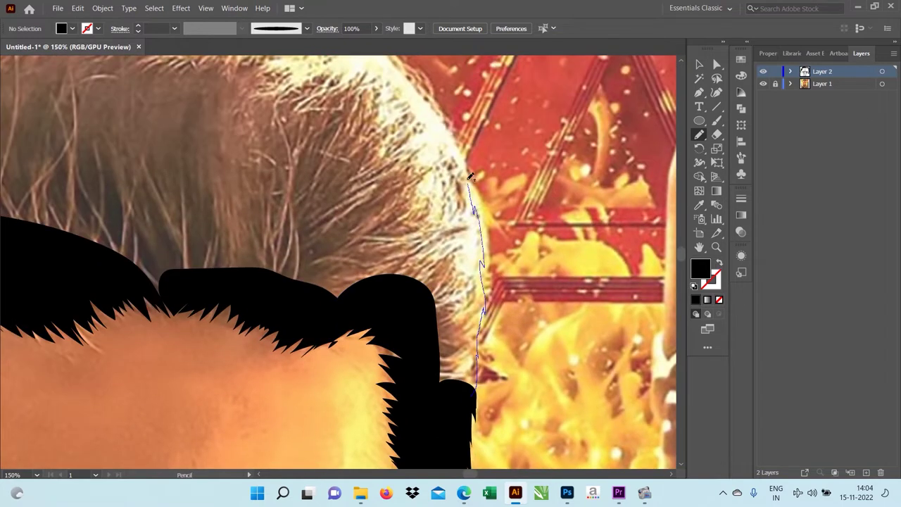
drag(452, 398, 451, 400)
scroll(422, 401, left, 5)
scroll(317, 415, left, 5)
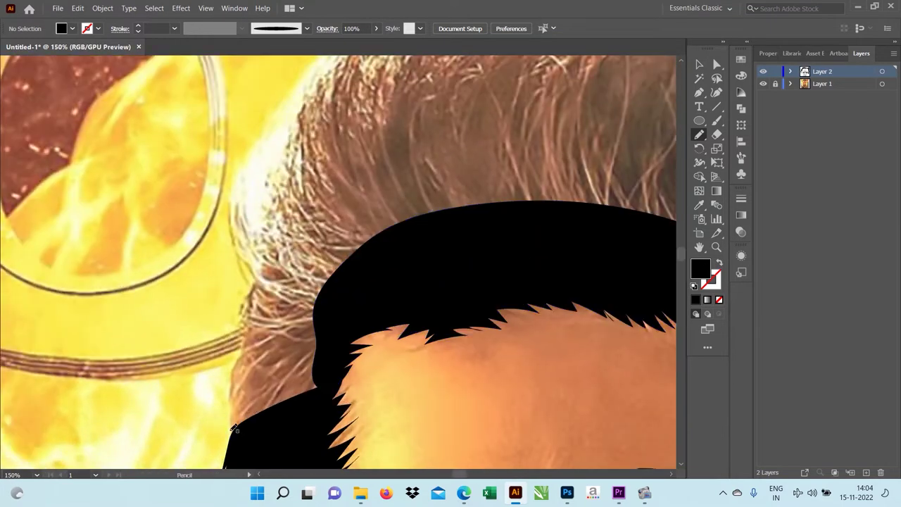
- Fill the top of the head with black hair tufts, closing the crown gaps
mouse_move(229, 200)
mouse_down()
mouse_move(332, 302)
mouse_move(114, 248)
mouse_up()
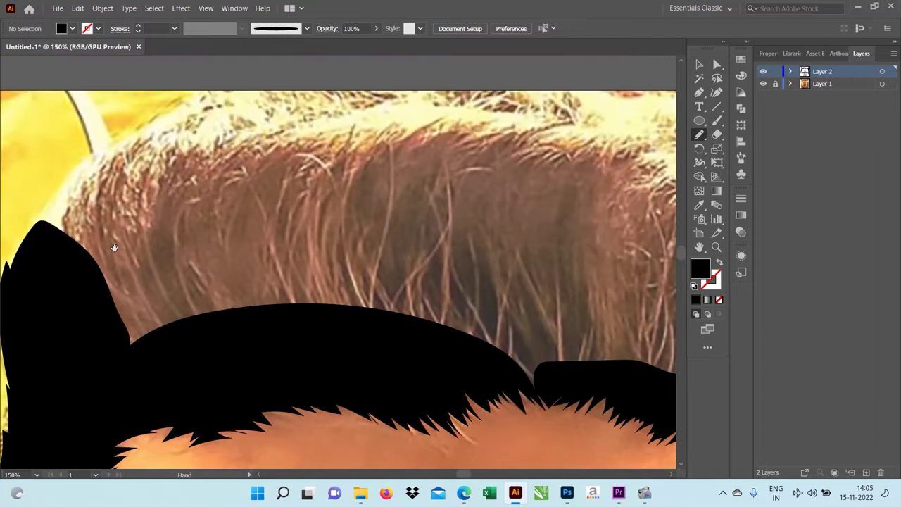
drag(310, 133, 329, 302)
scroll(423, 282, right, 5)
scroll(582, 276, right, 1)
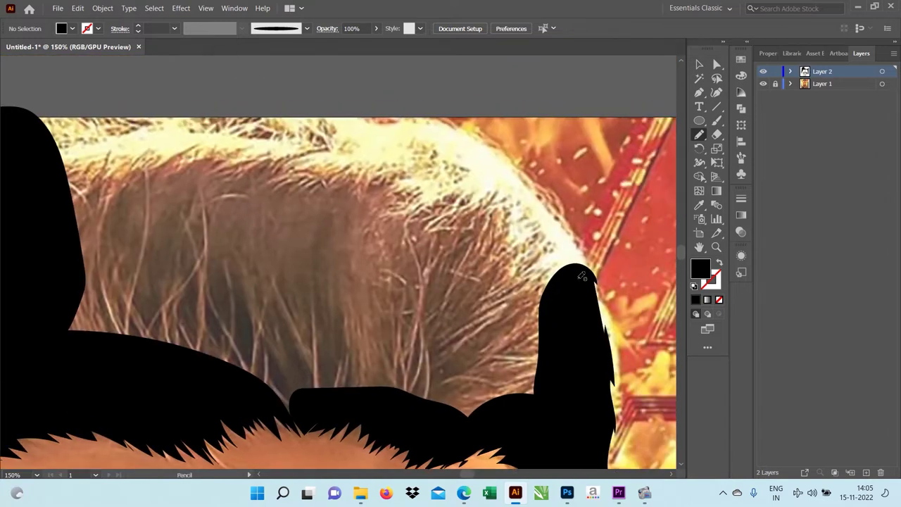
drag(444, 101, 447, 417)
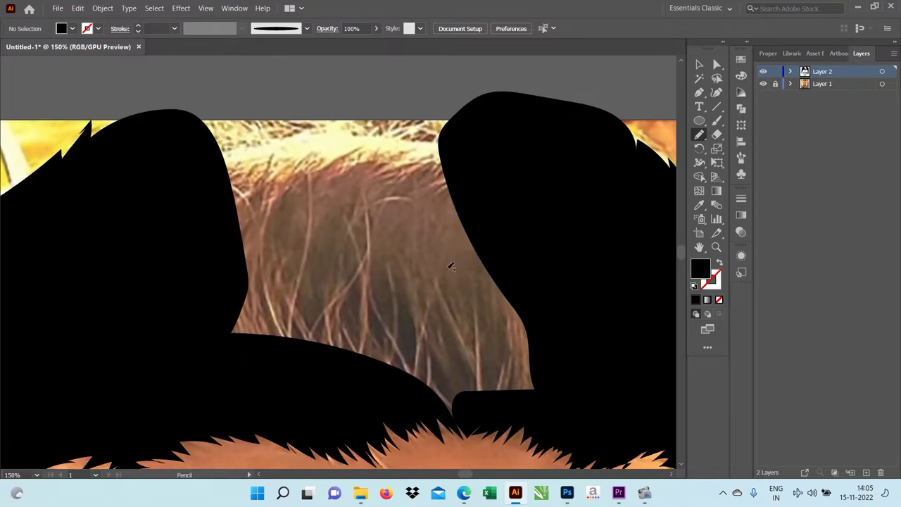
drag(205, 201, 376, 388)
scroll(302, 301, up, 5)
scroll(302, 301, down, 5)
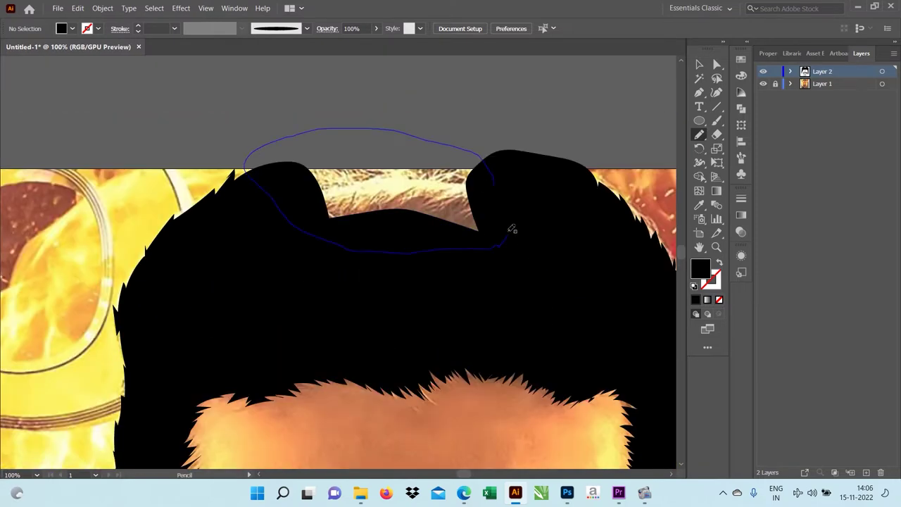
scroll(446, 274, down, 3)
- Zoom back in and trace the sideburn beside the left ear
key(ctrl+equal)
key(ctrl+equal)
key(ctrl+equal)
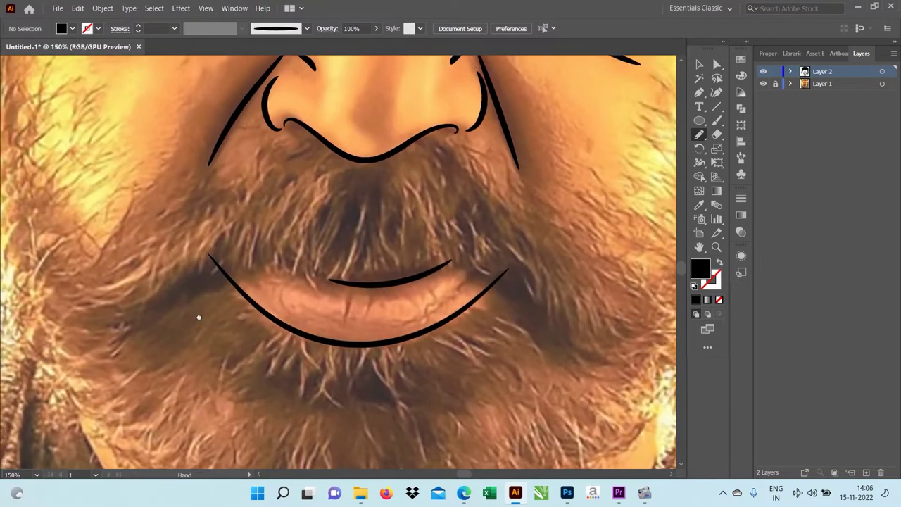
scroll(205, 233, up, 8)
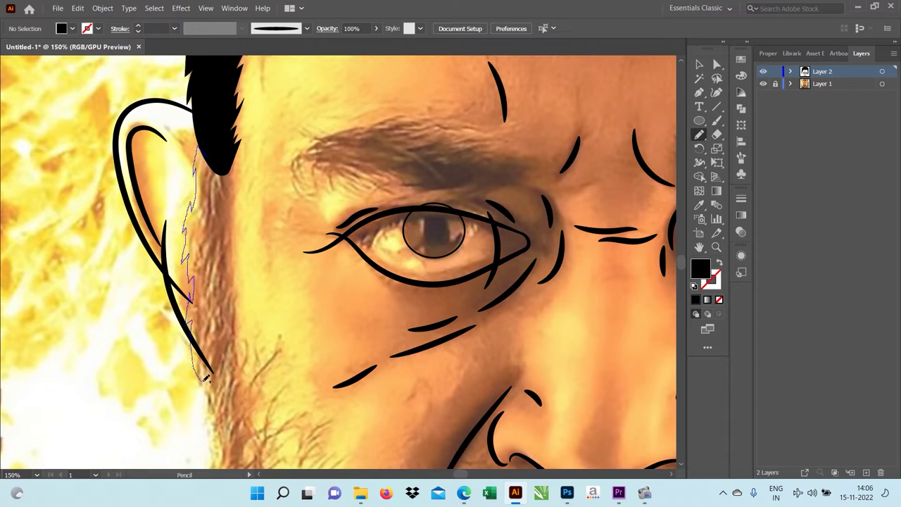
drag(237, 164, 238, 167)
scroll(226, 127, up, 5)
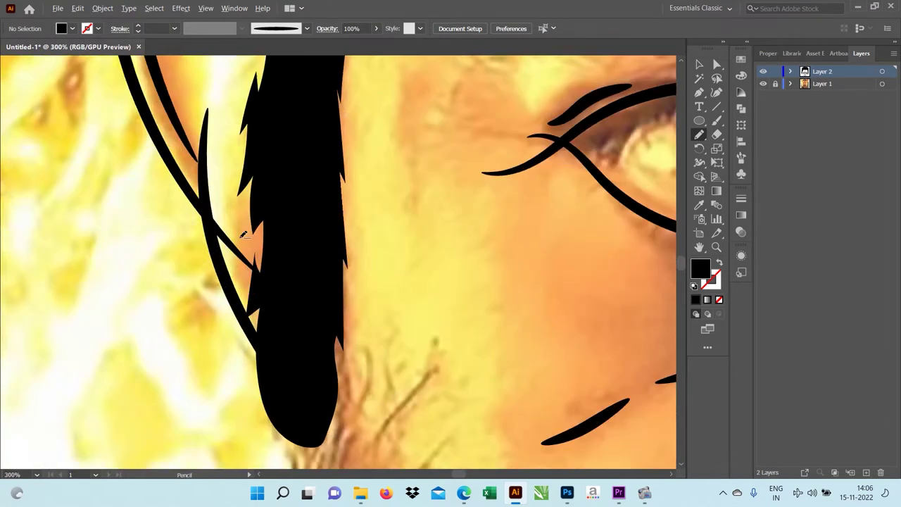
scroll(254, 183, down, 5)
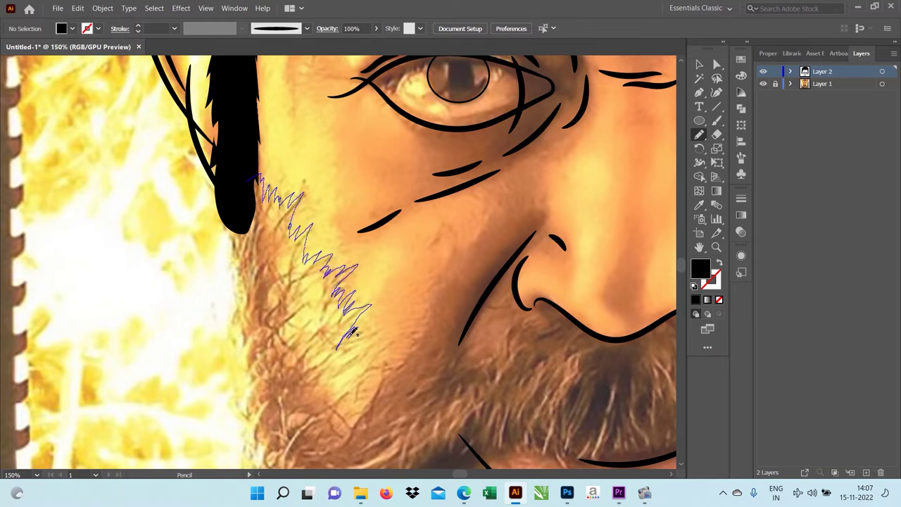
- Trace the spiky black beard along the left cheek and jaw
drag(357, 335, 355, 337)
scroll(295, 296, down, 4)
scroll(246, 268, right, 4)
drag(274, 273, 275, 274)
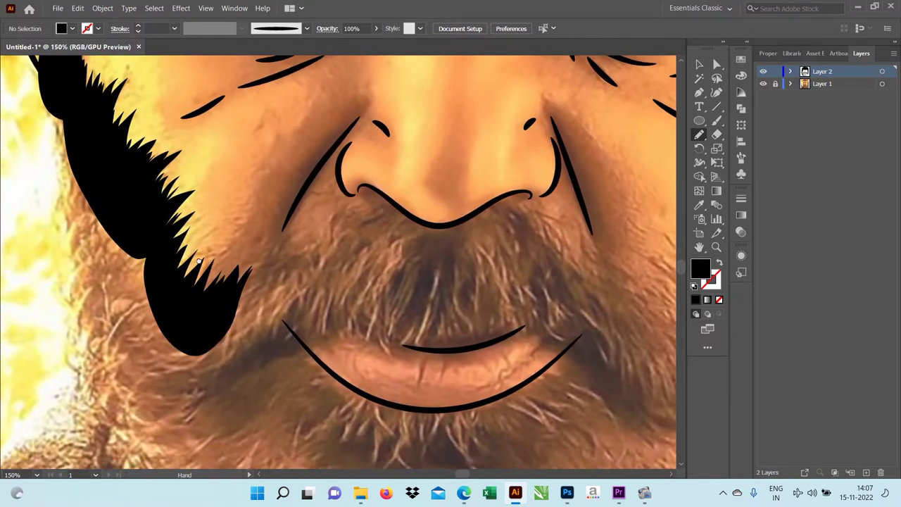
scroll(275, 212, left, 3)
scroll(275, 176, left, 2)
mouse_move(270, 128)
mouse_down()
mouse_move(274, 141)
mouse_move(301, 133)
mouse_up()
- Continue the black beard down toward the chin on the left
scroll(282, 211, down, 5)
scroll(211, 106, right, 2)
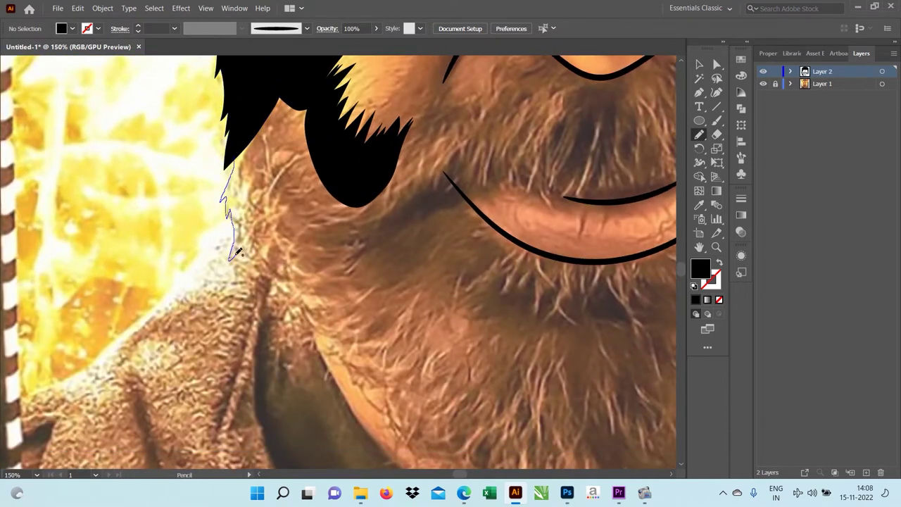
drag(295, 337, 299, 211)
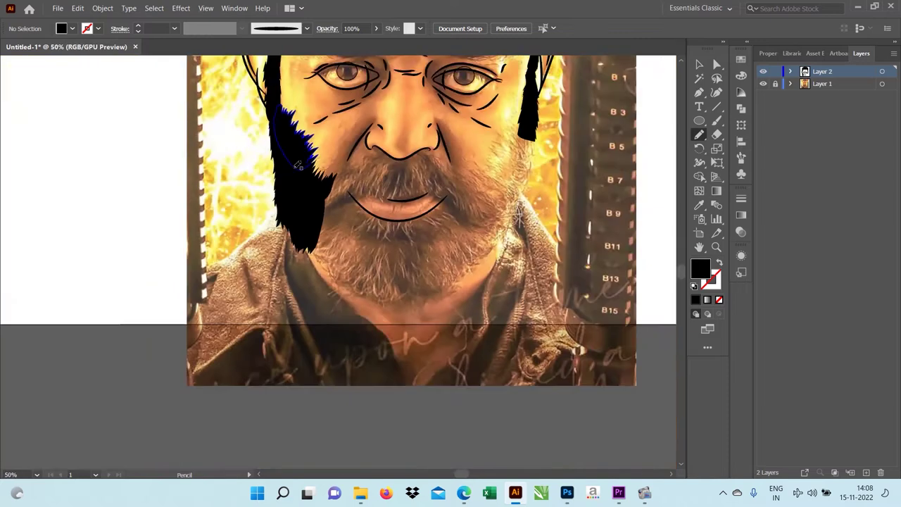
scroll(302, 180, down, 2)
scroll(302, 180, up, 2)
scroll(382, 258, up, 5)
scroll(281, 258, right, 3)
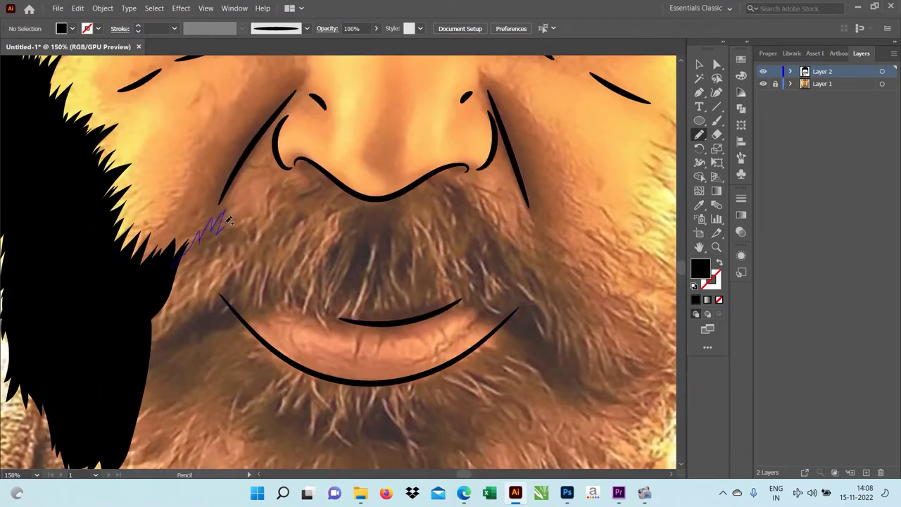
- Draw the left and right black moustache halves beneath the nose
drag(379, 194, 335, 268)
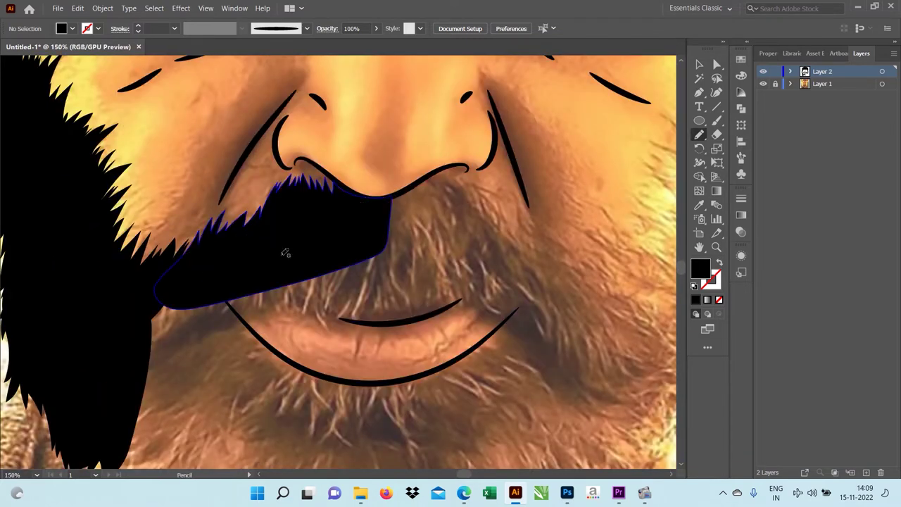
scroll(381, 192, up, 1)
scroll(380, 191, right, 2)
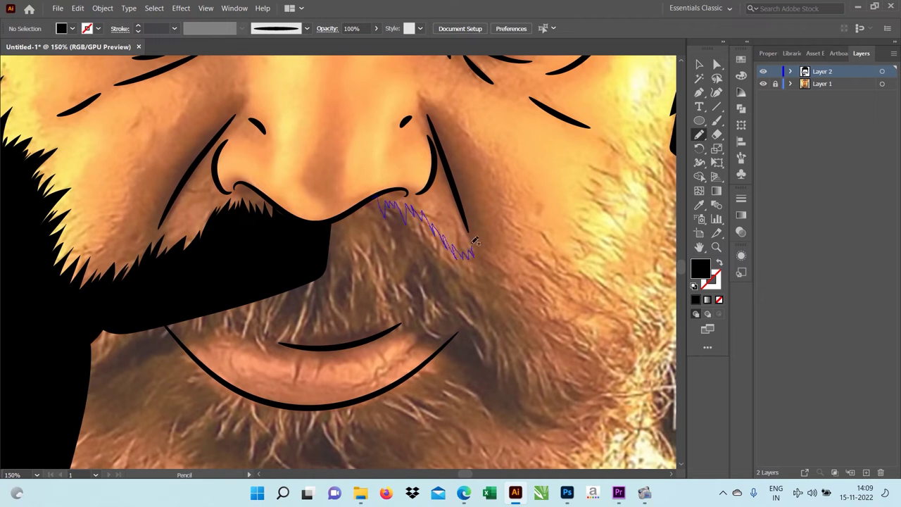
drag(368, 195, 367, 195)
scroll(282, 282, down, 2)
scroll(282, 282, left, 2)
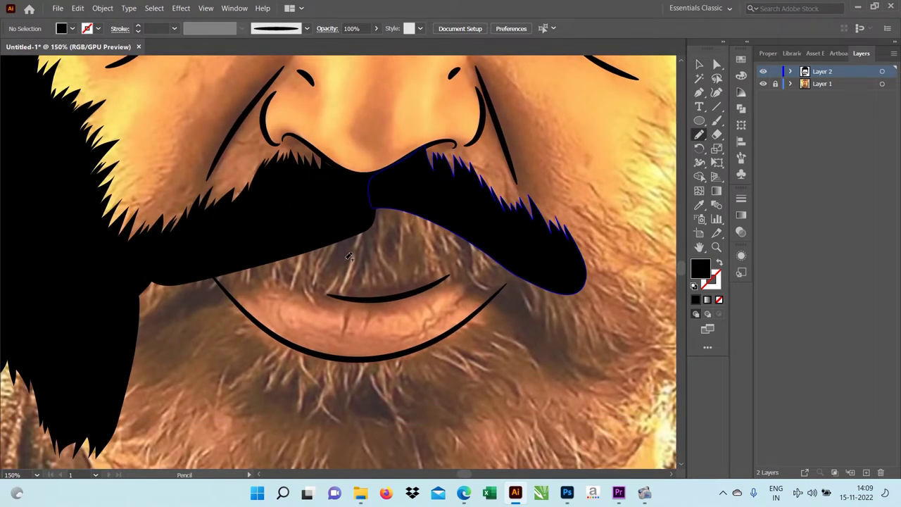
scroll(233, 320, up, 1)
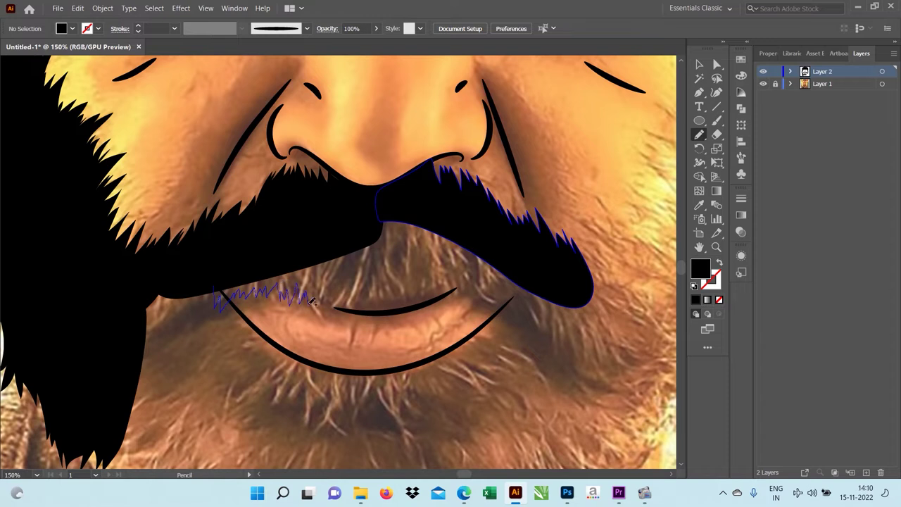
- Add a jagged black lower fringe along the bottom of the moustache
drag(313, 302, 326, 262)
key(ctrl+plus)
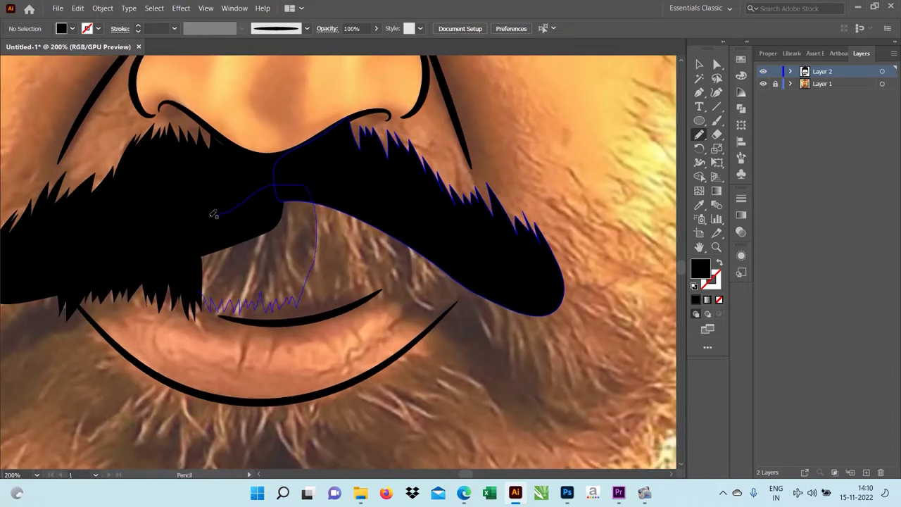
drag(213, 214, 213, 214)
drag(307, 295, 325, 295)
drag(449, 322, 448, 323)
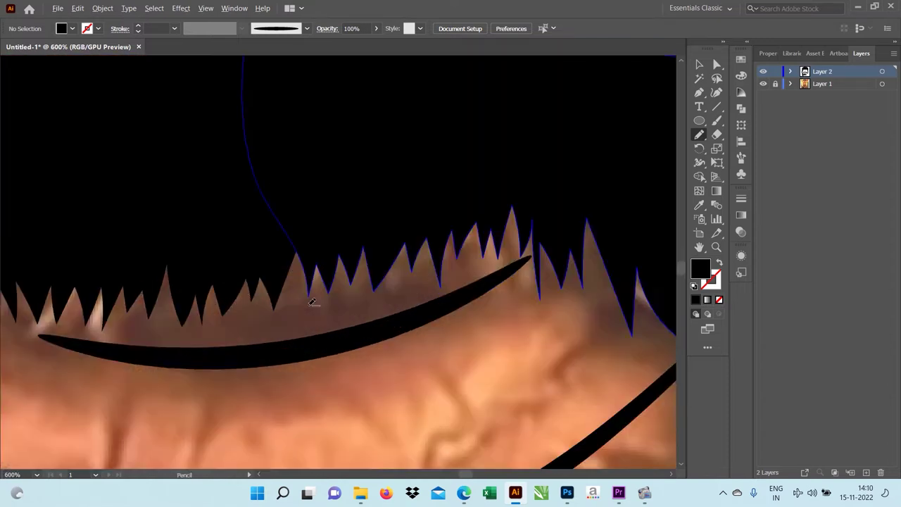
scroll(353, 317, down, 2)
scroll(352, 317, up, 3)
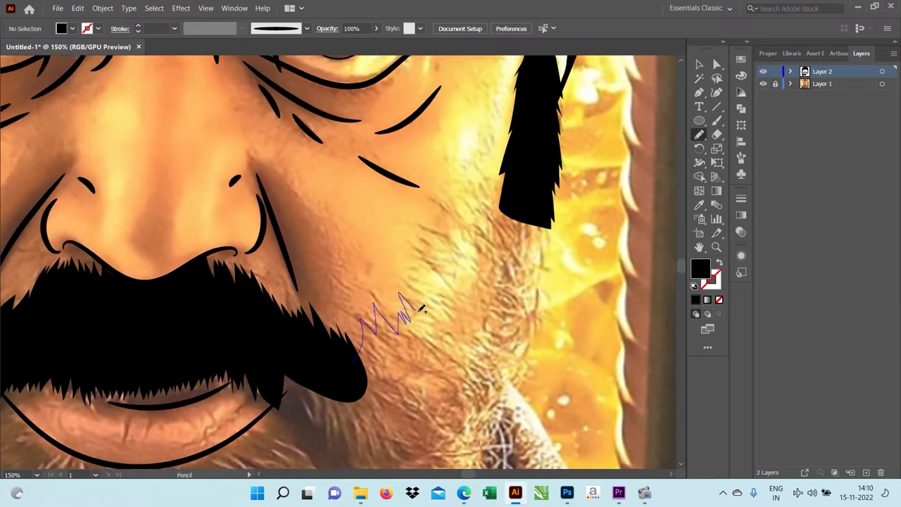
- Draw spiky black beard shapes down the right cheek and jaw
drag(422, 307, 431, 252)
drag(431, 252, 445, 219)
drag(495, 181, 421, 299)
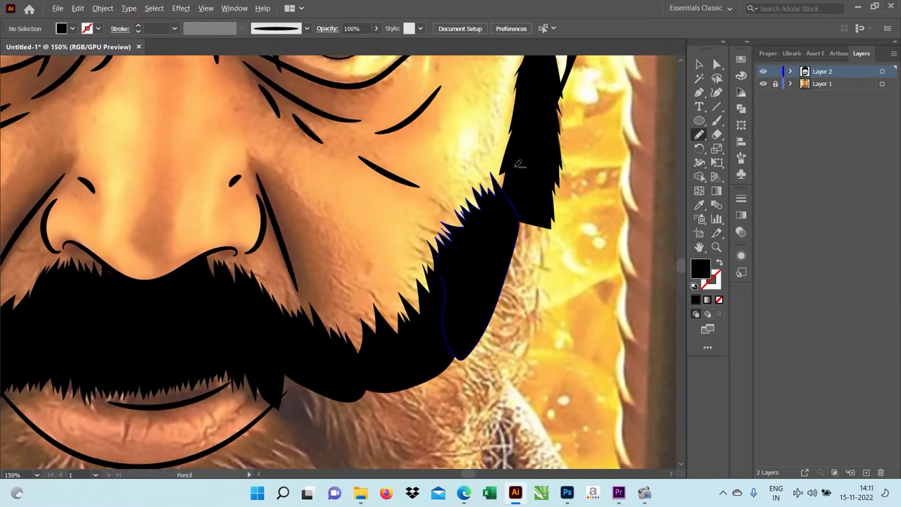
scroll(421, 299, up, 3)
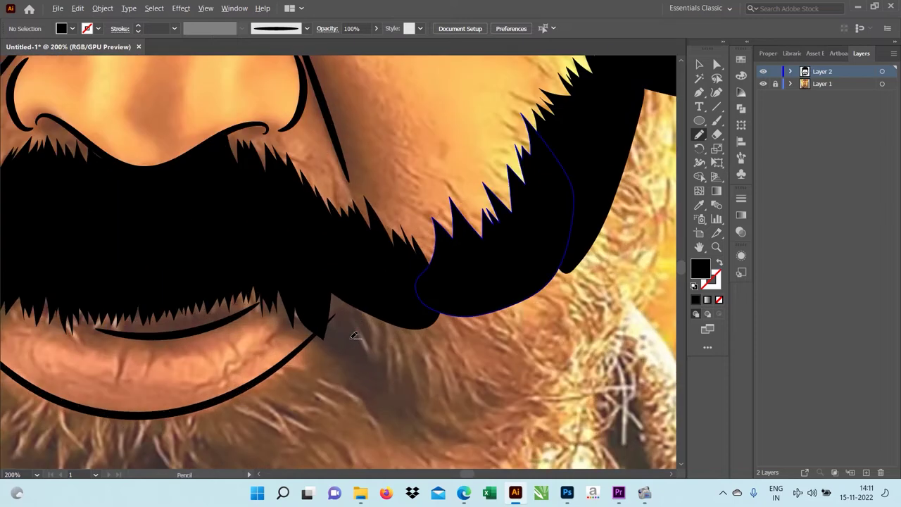
scroll(421, 299, down, 1)
drag(518, 158, 510, 221)
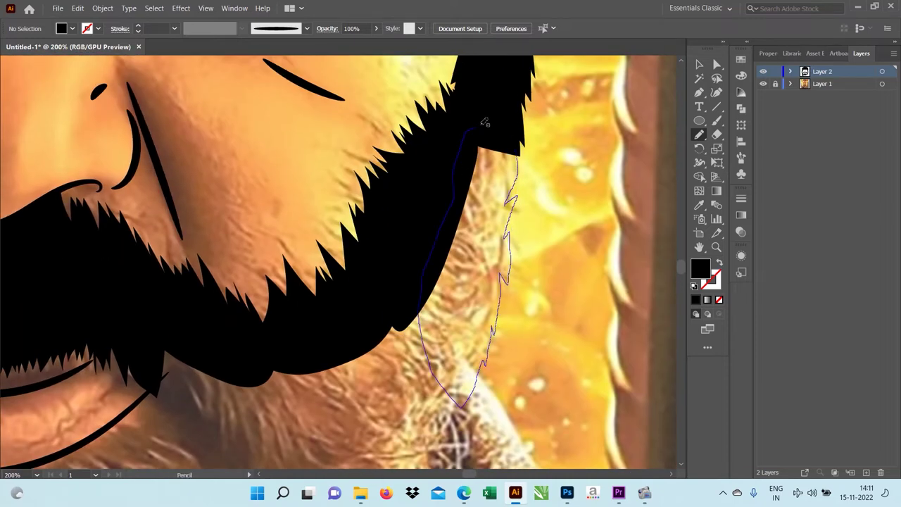
scroll(485, 123, down, 3)
scroll(541, 225, up, 2)
mouse_move(495, 252)
mouse_down()
mouse_move(458, 300)
mouse_move(550, 262)
mouse_up()
drag(494, 324, 521, 165)
drag(442, 340, 552, 266)
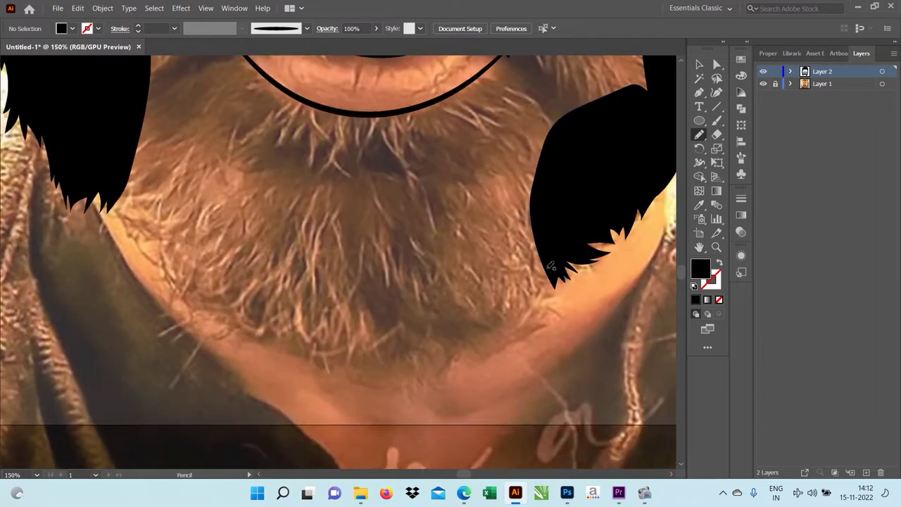
- Fill jagged black beard shapes along the jaw and under the chin
drag(453, 333, 541, 223)
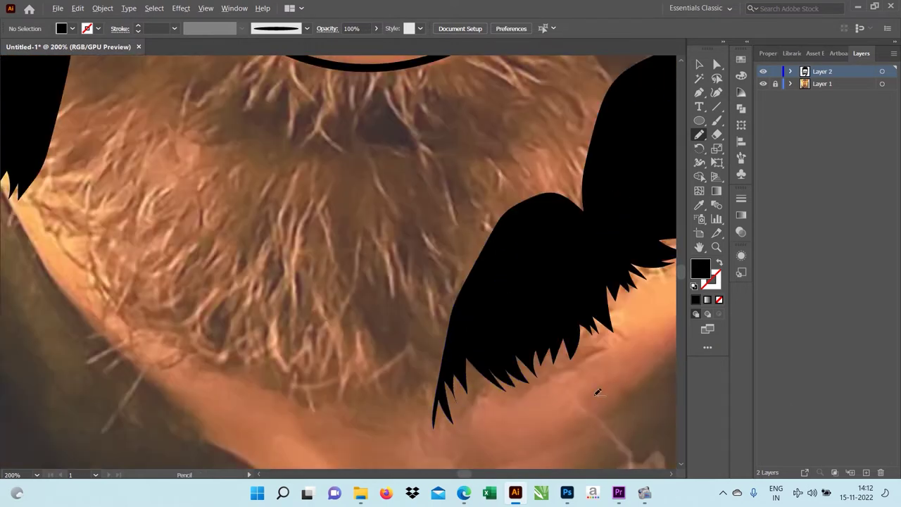
drag(166, 246, 187, 270)
drag(226, 350, 303, 173)
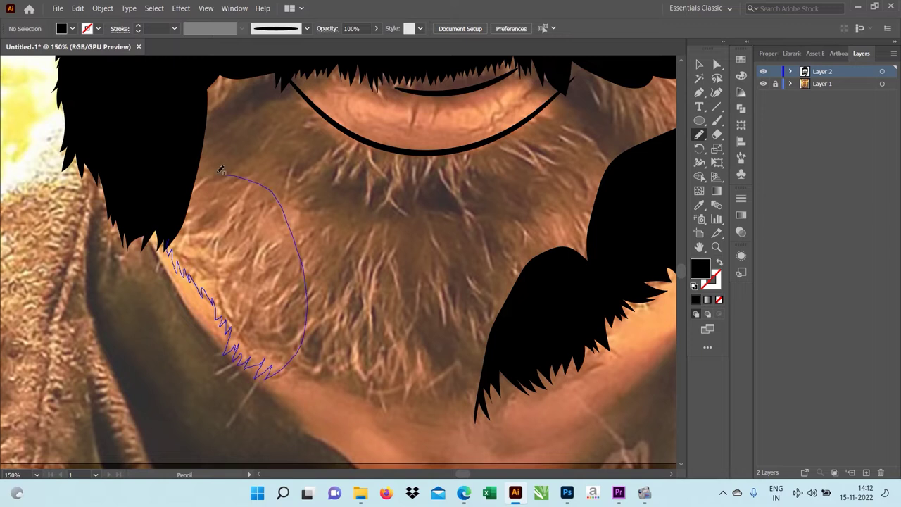
key(ctrl+plus)
drag(407, 445, 291, 331)
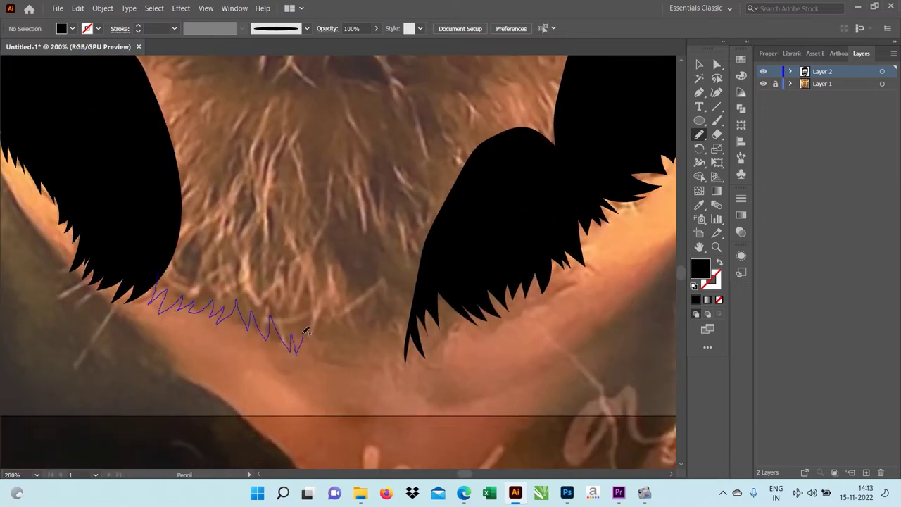
drag(455, 345, 465, 331)
- Add a black beard patch filling the gap below the lower lip
drag(165, 272, 285, 204)
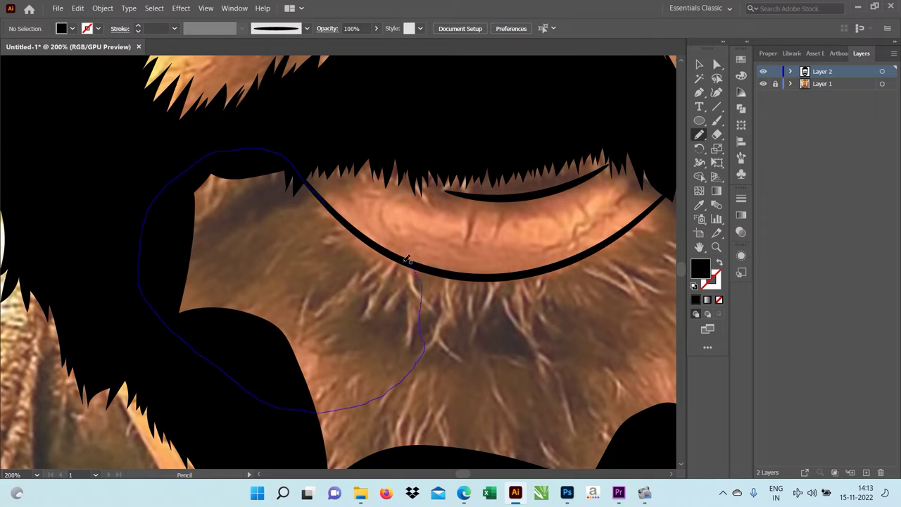
drag(328, 199, 309, 184)
drag(430, 265, 197, 213)
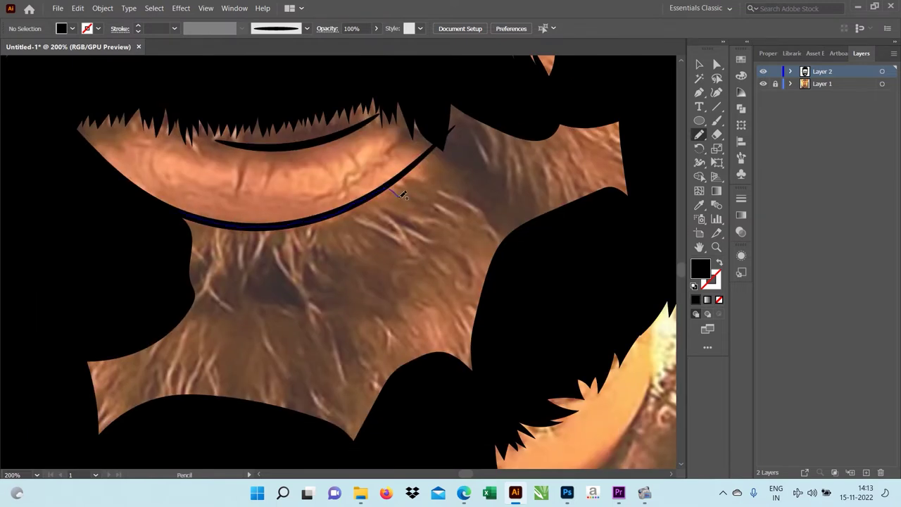
key(ctrl+plus)
mouse_move(316, 316)
mouse_down()
mouse_move(235, 322)
mouse_move(316, 237)
mouse_move(282, 319)
mouse_up()
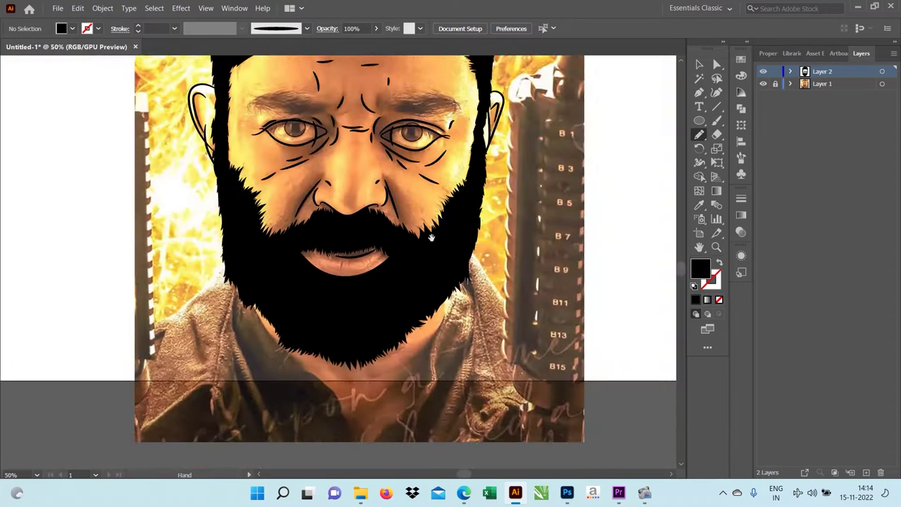
- Trace a filled black eyebrow over the left eye
scroll(431, 238, up, 2)
scroll(332, 252, up, 2)
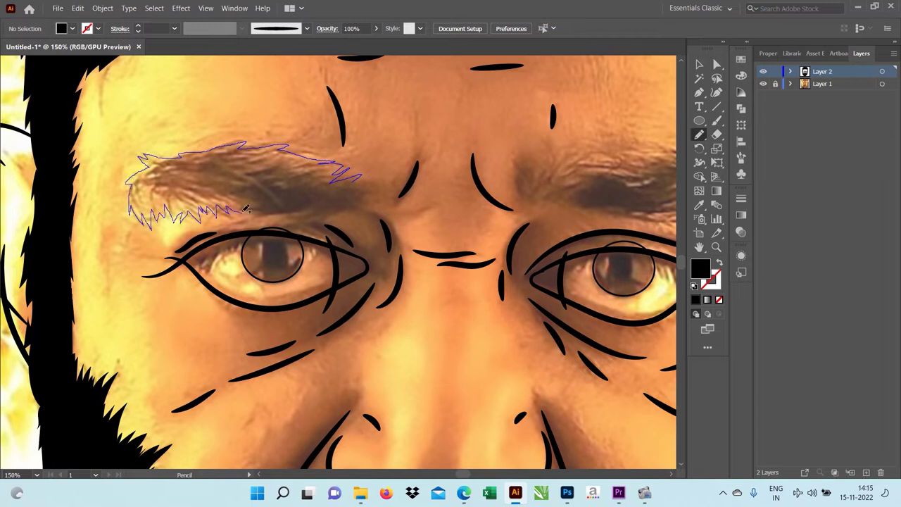
drag(352, 204, 361, 185)
drag(549, 225, 312, 214)
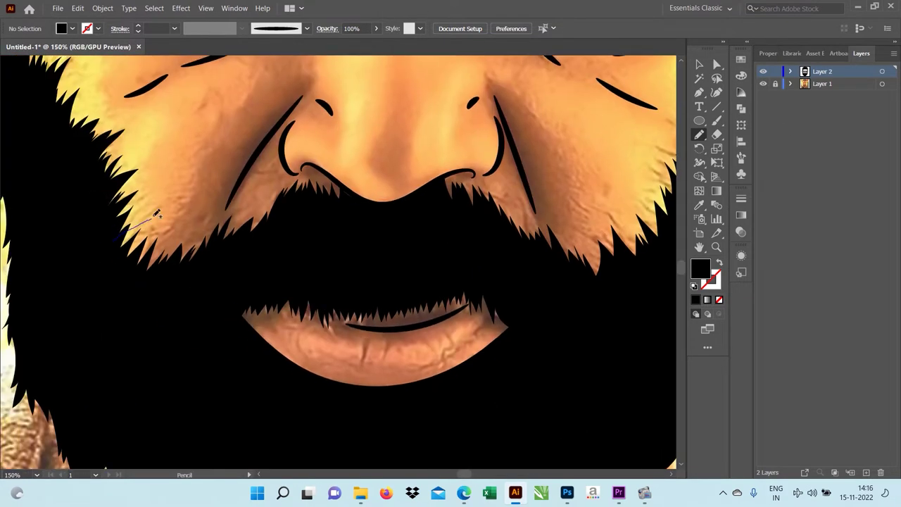
- Extend the spiky black beard edge beside the nose with two patches
drag(209, 218, 212, 224)
key(ctrl+equal)
key(ctrl+equal)
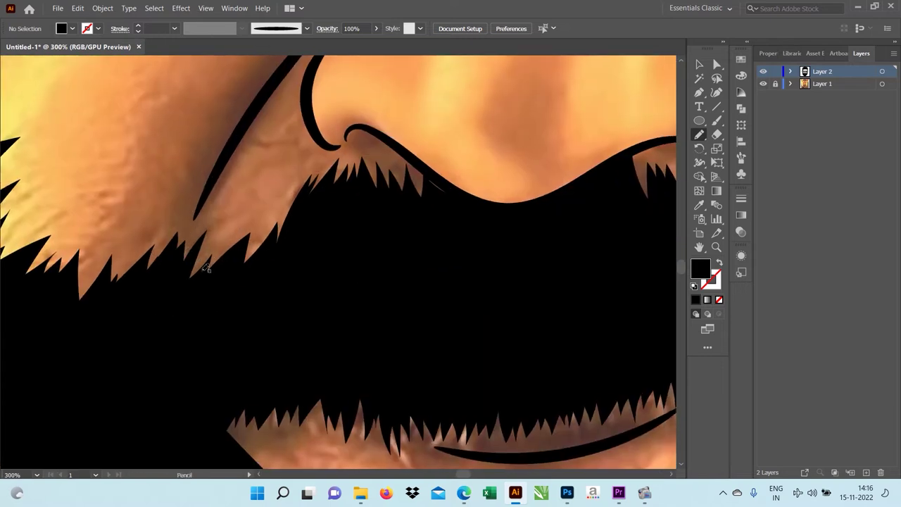
drag(265, 208, 271, 213)
key(ctrl+minus)
key(ctrl+minus)
key(ctrl+minus)
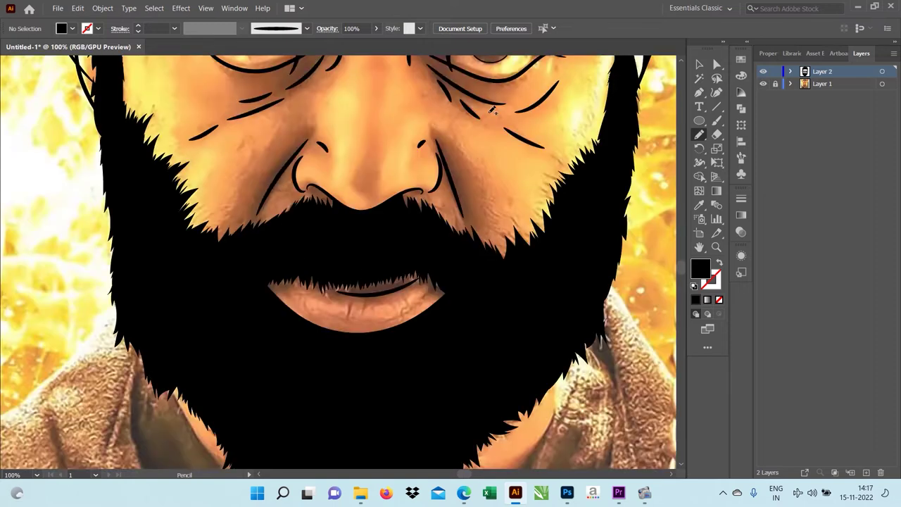
- Adjust the lip line's left end anchor point with Direct Selection
scroll(352, 295, up, 5)
key(a)
click(523, 201)
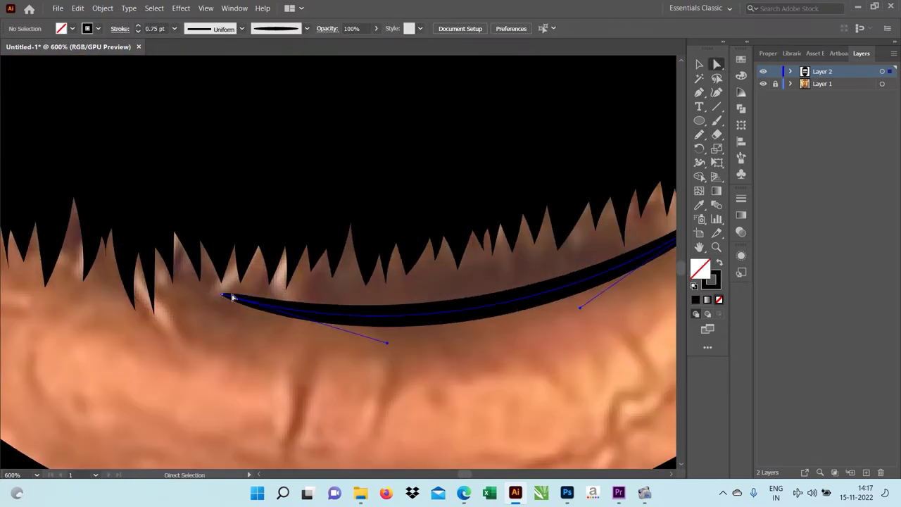
click(231, 297)
scroll(209, 298, up, 2)
scroll(204, 282, up, 2)
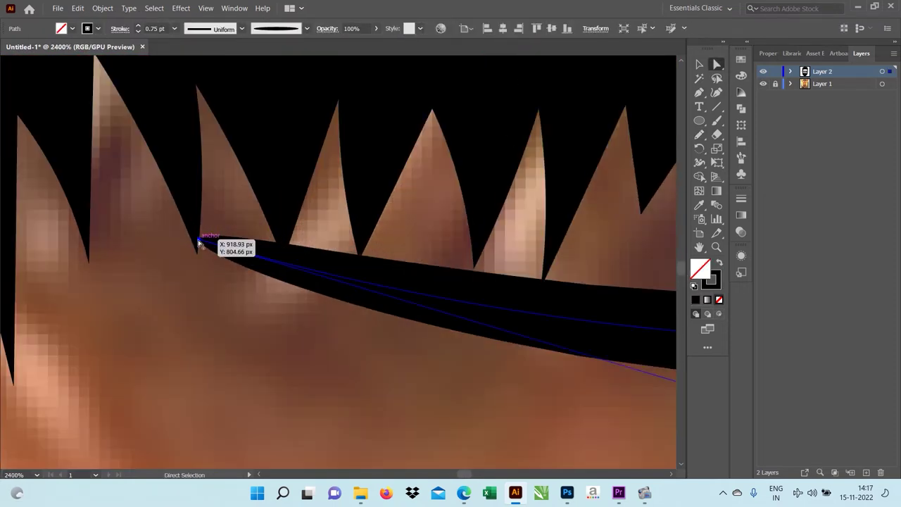
click(197, 310)
scroll(212, 338, down, 6)
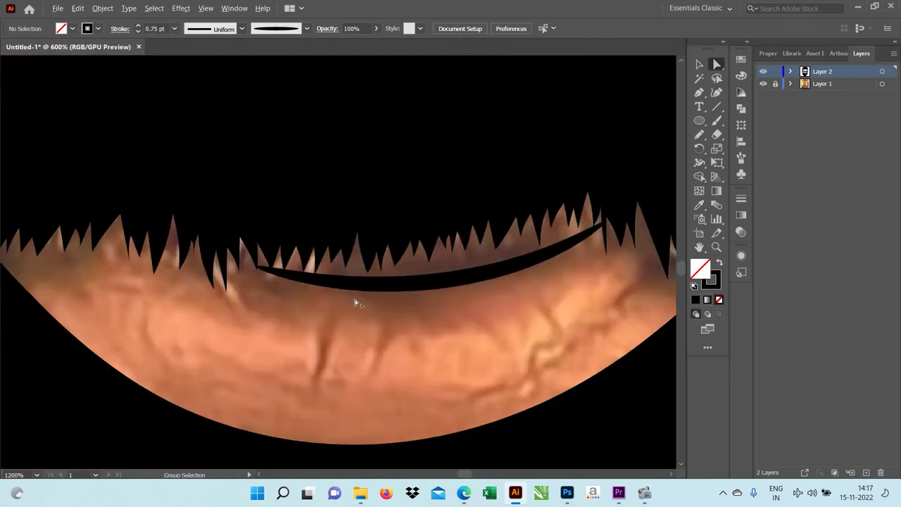
scroll(365, 292, down, 3)
scroll(387, 317, up, 2)
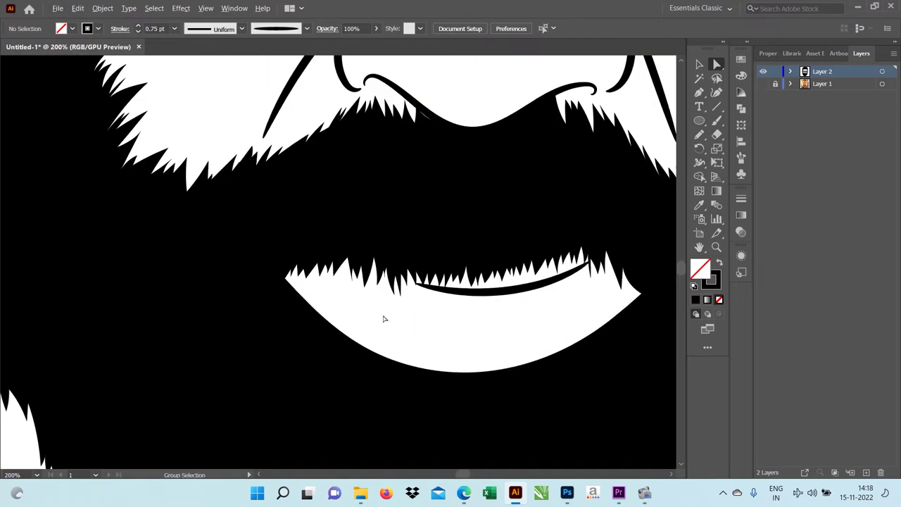
- Pencil two small moustache spikes where the moustache meets the lip line
key(n)
scroll(384, 320, up, 2)
drag(532, 241, 528, 316)
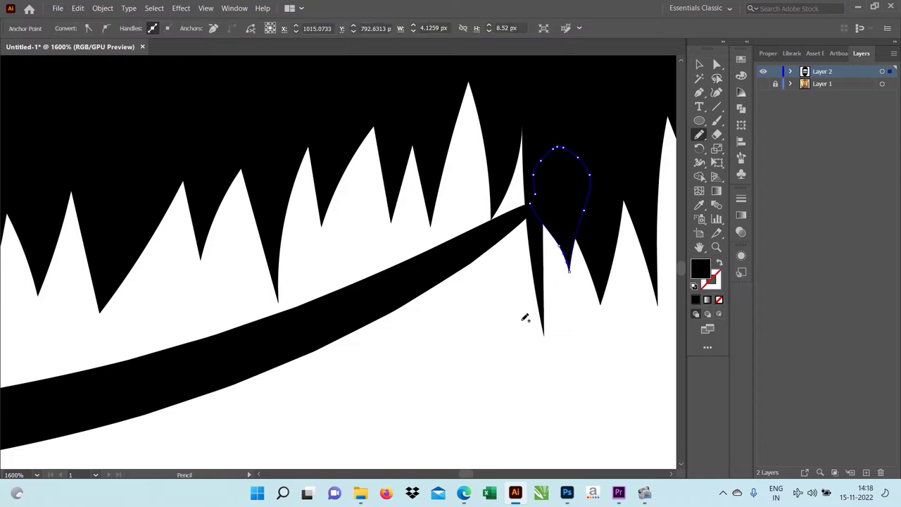
scroll(528, 316, down, 3)
scroll(326, 277, up, 2)
drag(303, 271, 326, 277)
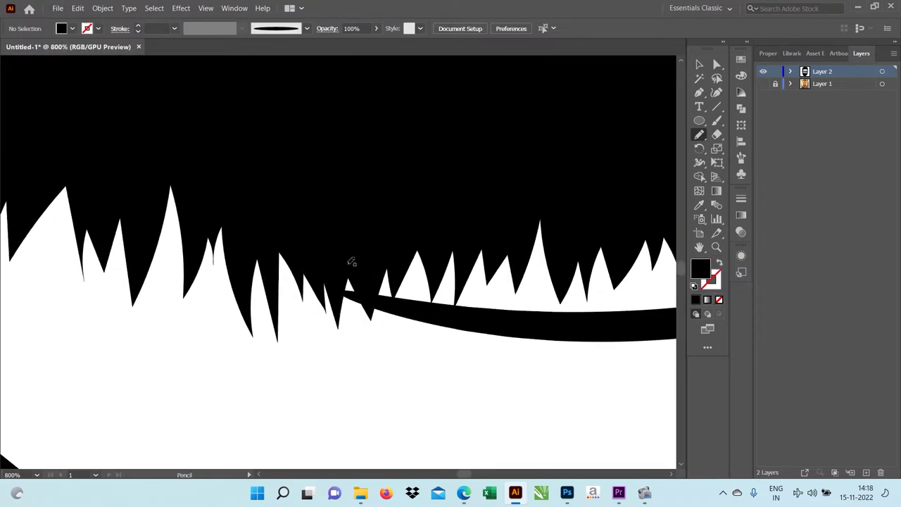
scroll(352, 262, up, 3)
scroll(318, 281, down, 5)
- Show the reference photo layer again and pan along the mouth to check
click(763, 84)
scroll(473, 298, up, 4)
drag(473, 298, 466, 187)
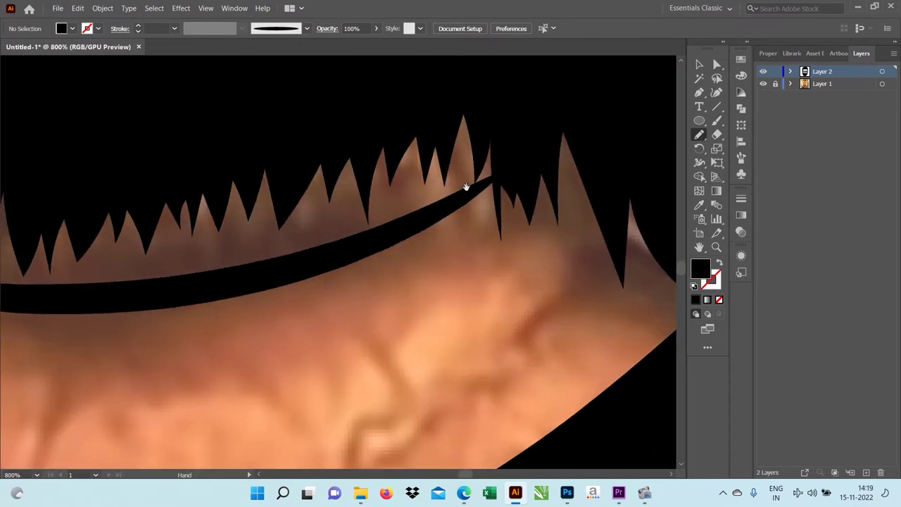
scroll(466, 190, down, 3)
scroll(439, 180, up, 3)
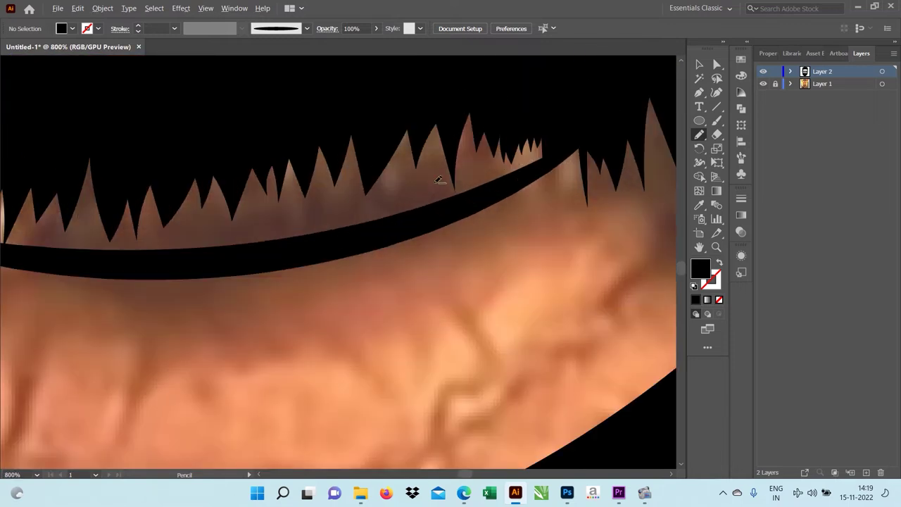
scroll(388, 169, down, 3)
scroll(389, 169, up, 3)
- Hide the reference photo and draw spikes along the moustache edge above the teeth
scroll(303, 187, down, 4)
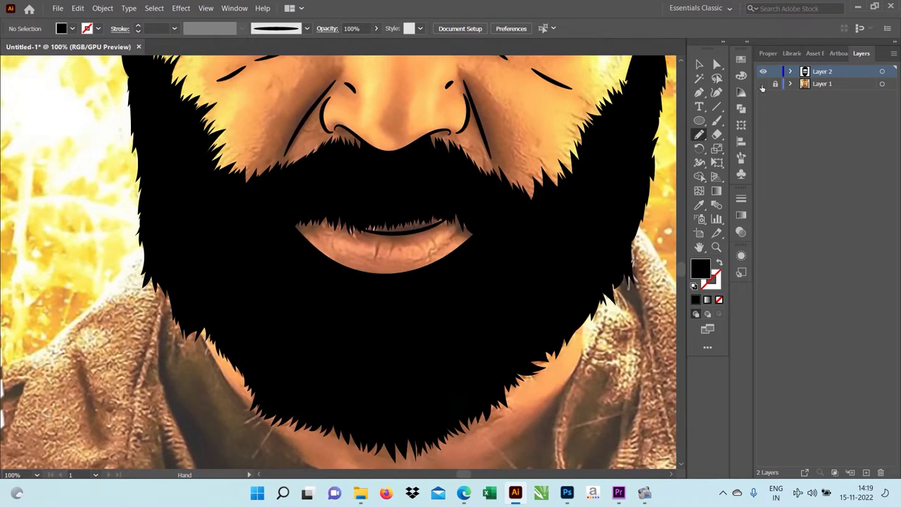
scroll(444, 317, down, 2)
click(764, 84)
scroll(443, 317, up, 7)
drag(278, 224, 329, 240)
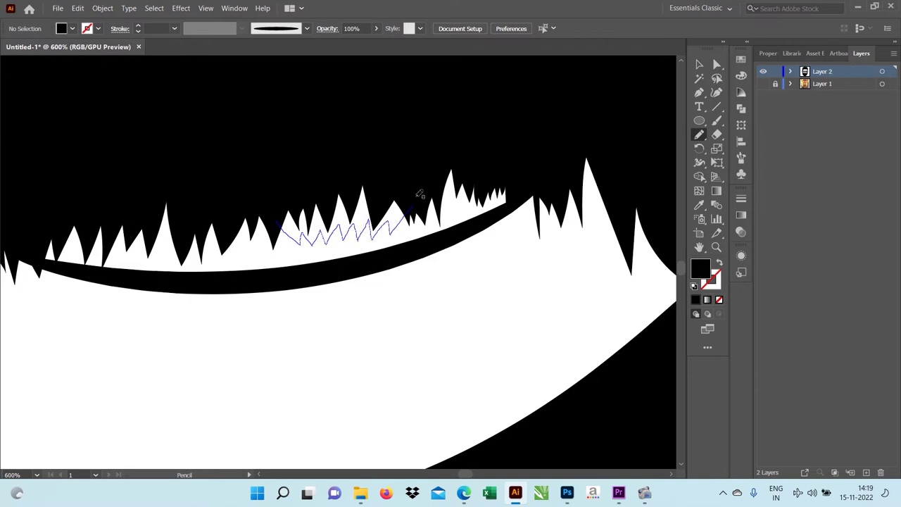
key(ctrl+1)
scroll(388, 362, down, 1)
scroll(392, 204, up, 4)
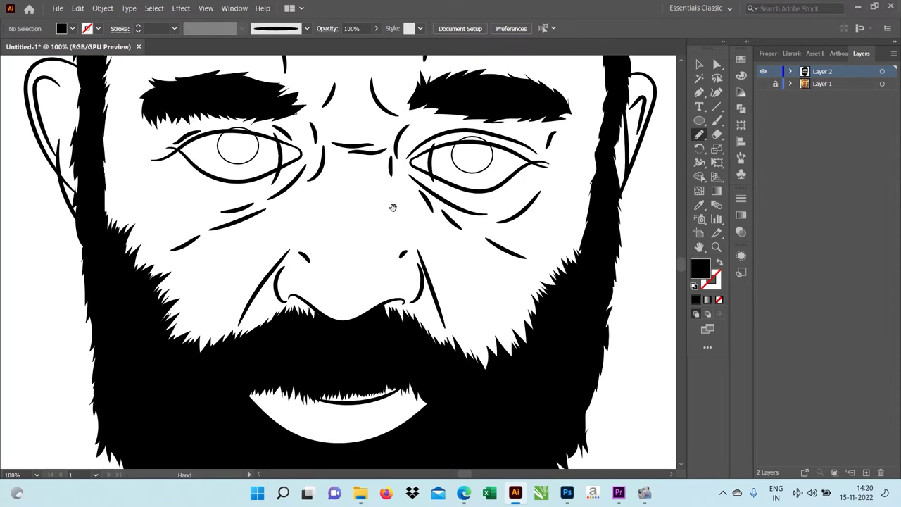
scroll(223, 204, up, 2)
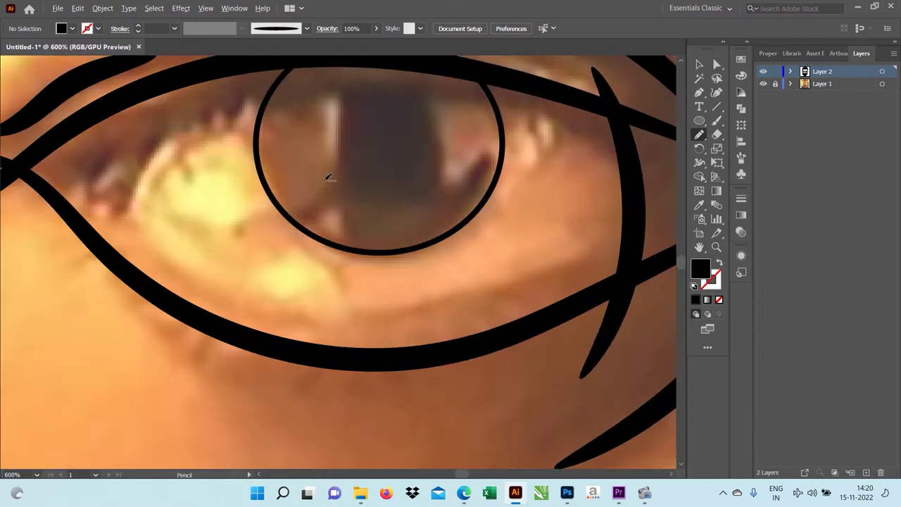
scroll(327, 167, up, 3)
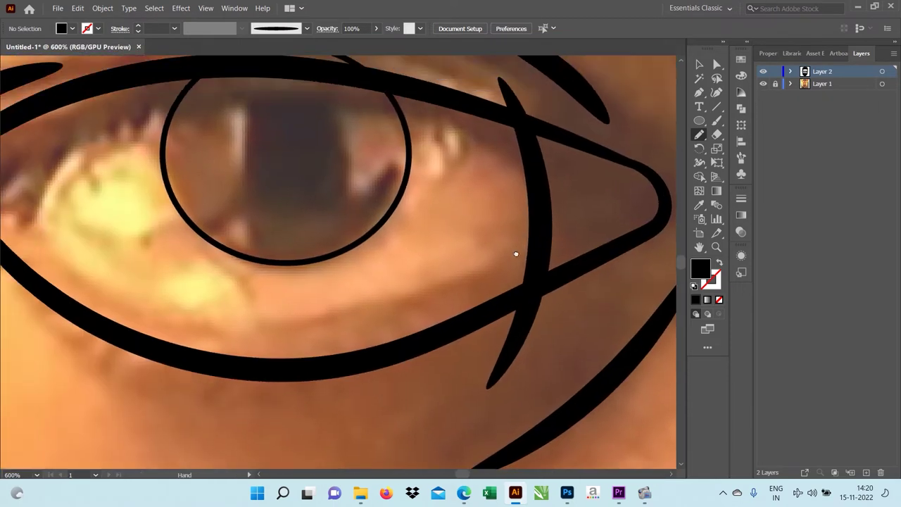
scroll(346, 184, down, 5)
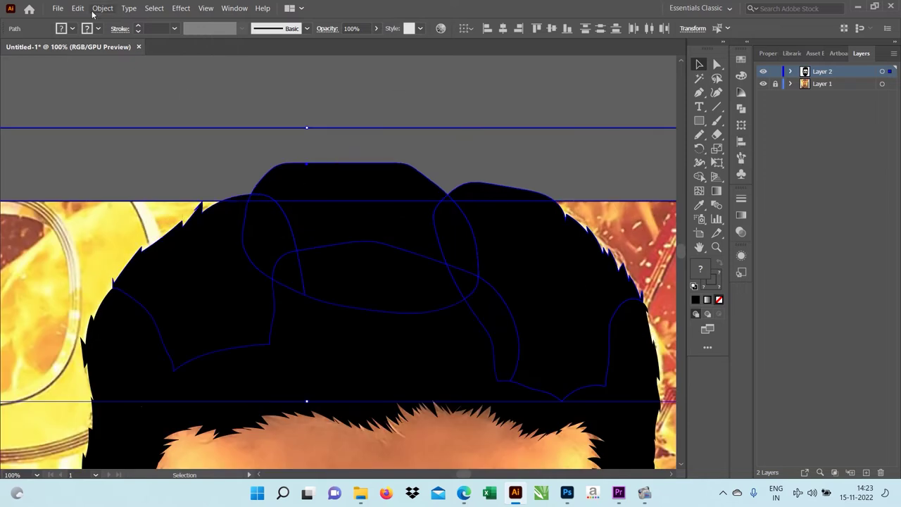
- Divide the overlapping hair strands and delete the pieces above the artboard
click(741, 108)
right_click(496, 194)
click(741, 108)
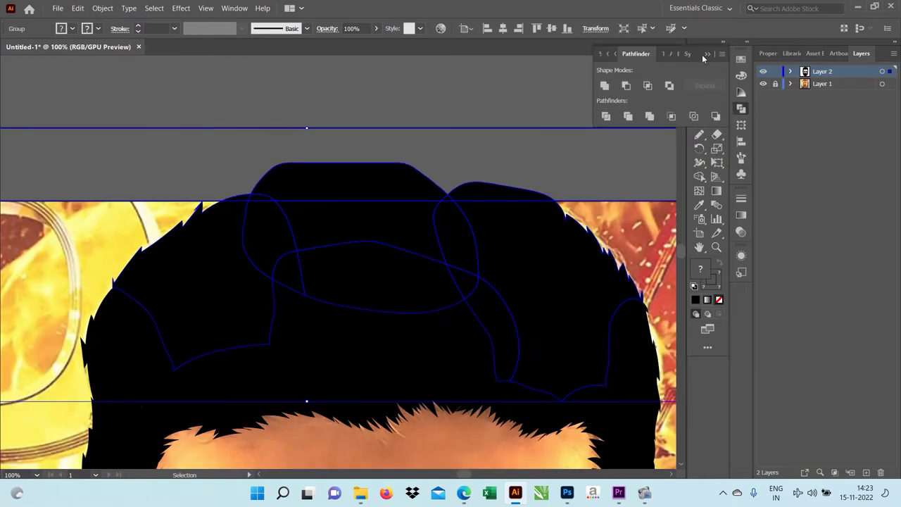
click(605, 117)
click(399, 181)
key(Delete)
click(416, 201)
click(302, 187)
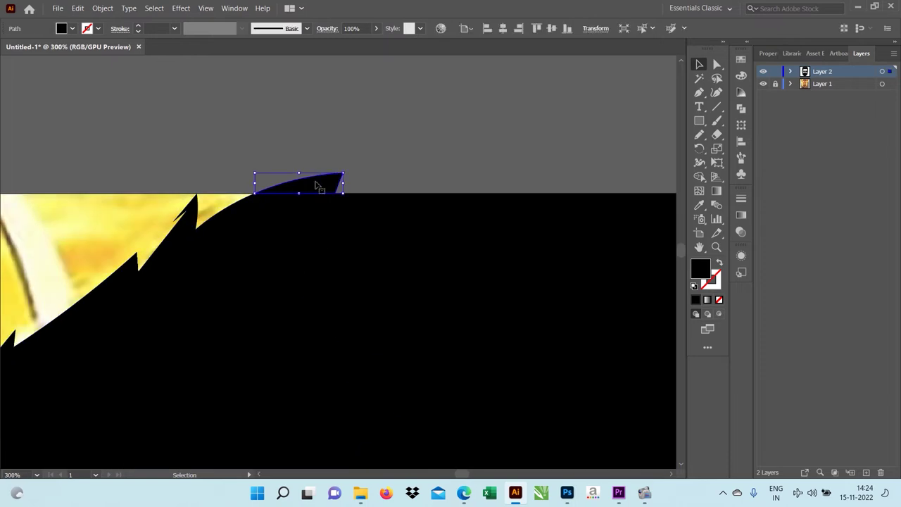
key(ctrl+minus)
- Check the line art without the reference photo, then set a black-stroke Paintbrush
click(763, 84)
key(ctrl+0)
click(764, 83)
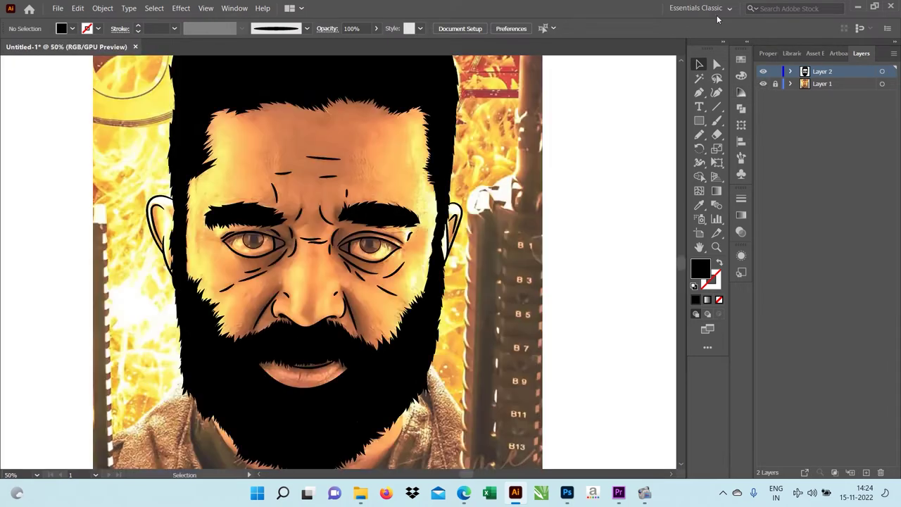
scroll(200, 179, up, 5)
key(b)
key(shift+x)
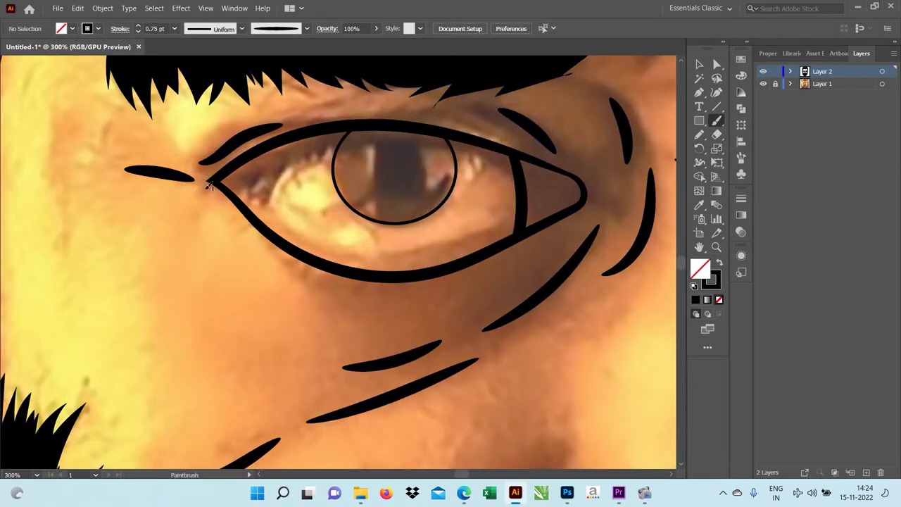
- Remove the dash and oval at the right eye's corner and paint a curved crease stroke
scroll(209, 184, down, 3)
scroll(462, 212, up, 3)
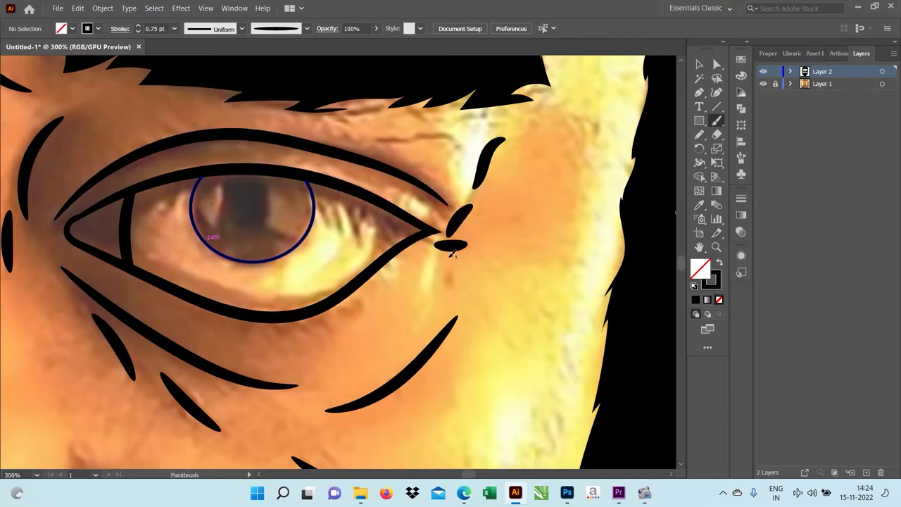
scroll(451, 254, down, 3)
scroll(479, 242, up, 4)
key(ctrl+z)
key(ctrl+z)
drag(520, 158, 501, 184)
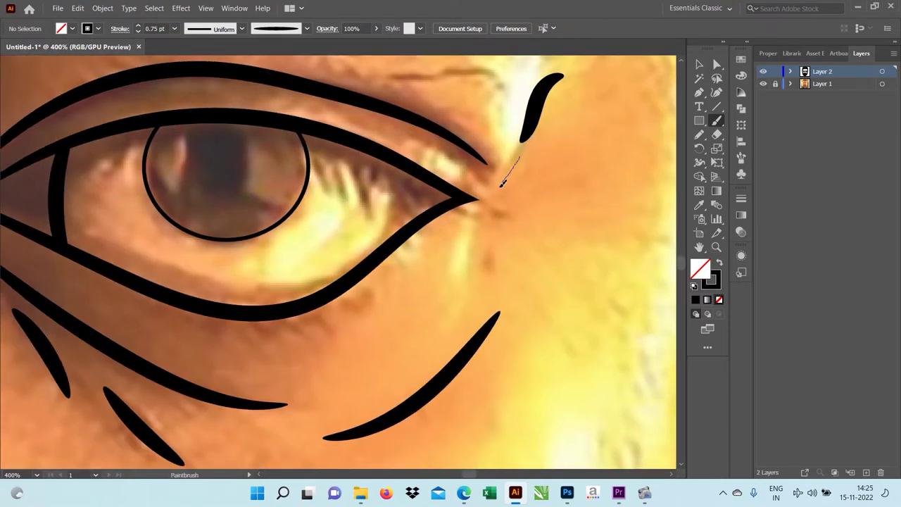
scroll(476, 267, down, 6)
scroll(422, 296, down, 1)
scroll(384, 313, up, 1)
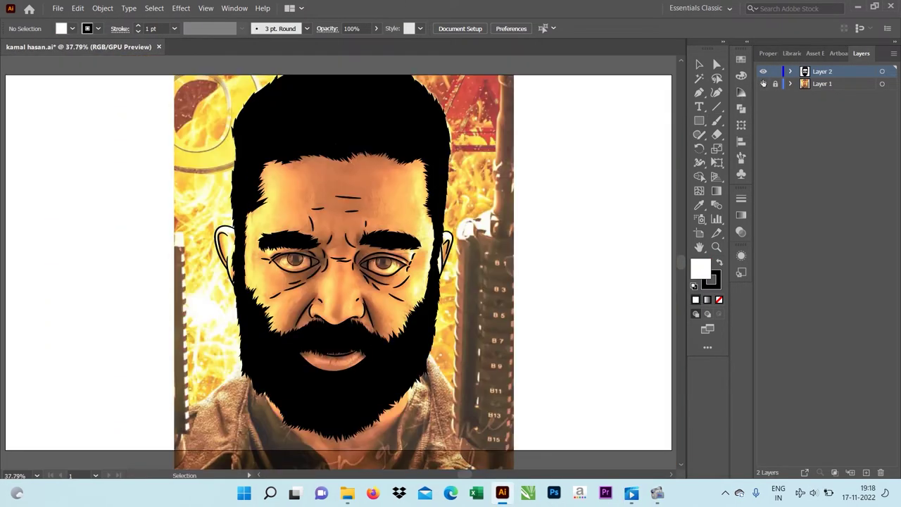
- Merge the hair strands with Pathfinder and duplicate the artwork layer
click(742, 108)
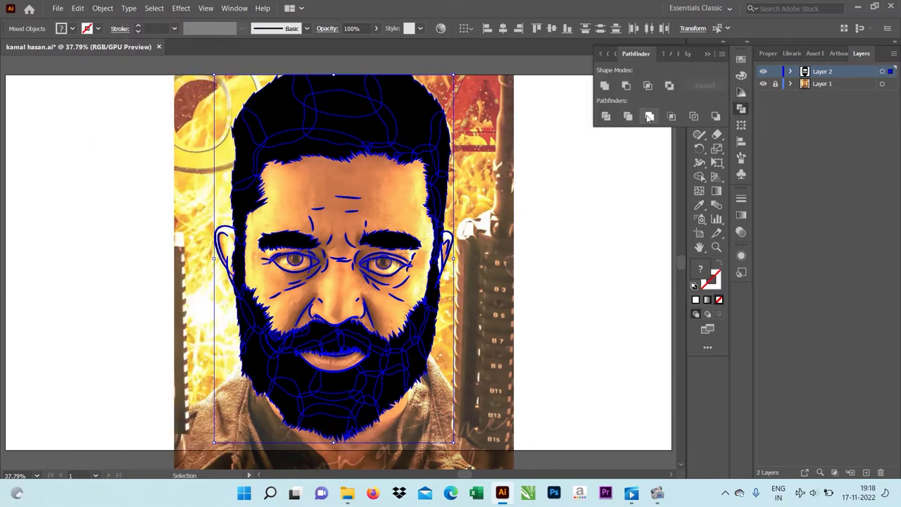
click(604, 89)
drag(823, 71, 820, 95)
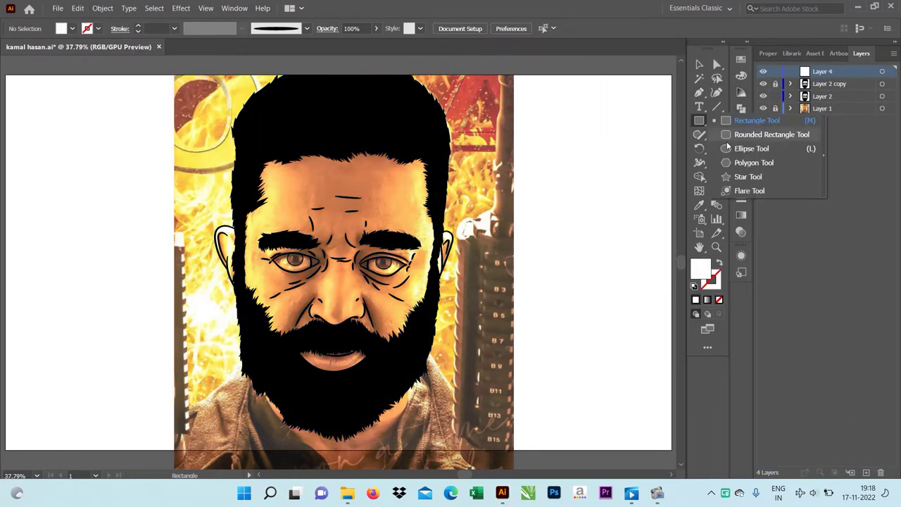
- Fill one circle light orange and an Alt-dragged copy below it dark brown
double_click(698, 265)
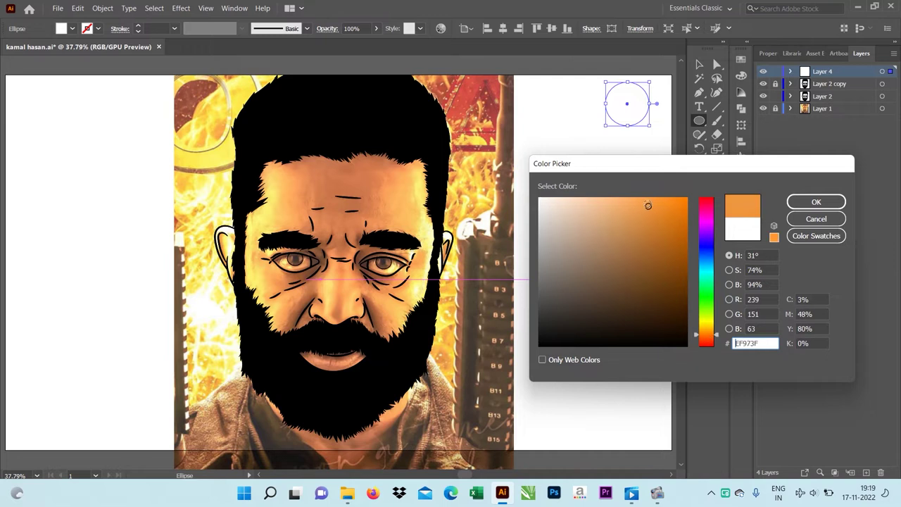
click(816, 202)
drag(627, 104, 627, 274)
double_click(698, 264)
click(816, 202)
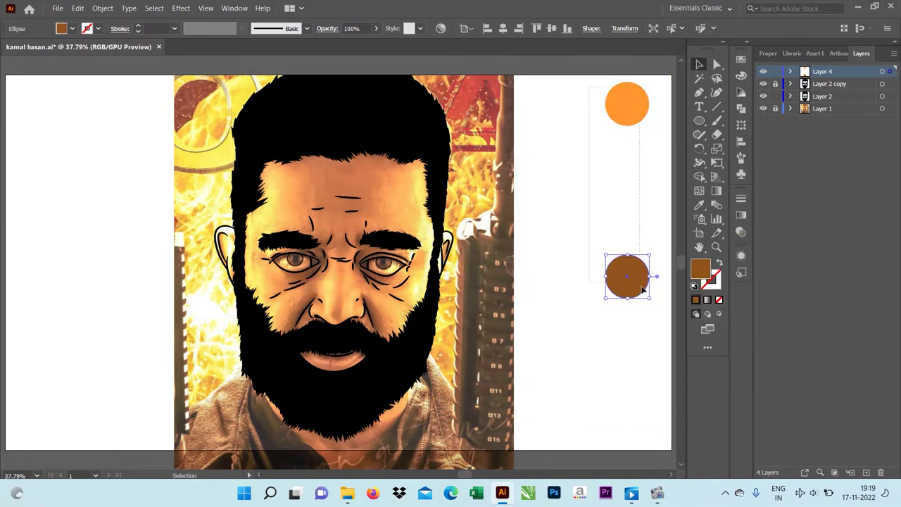
shift+click(627, 104)
- Blend the two circles with 2 steps and draw a rectangle covering the face
click(77, 8)
key(ctrl+alt+b)
double_click(716, 205)
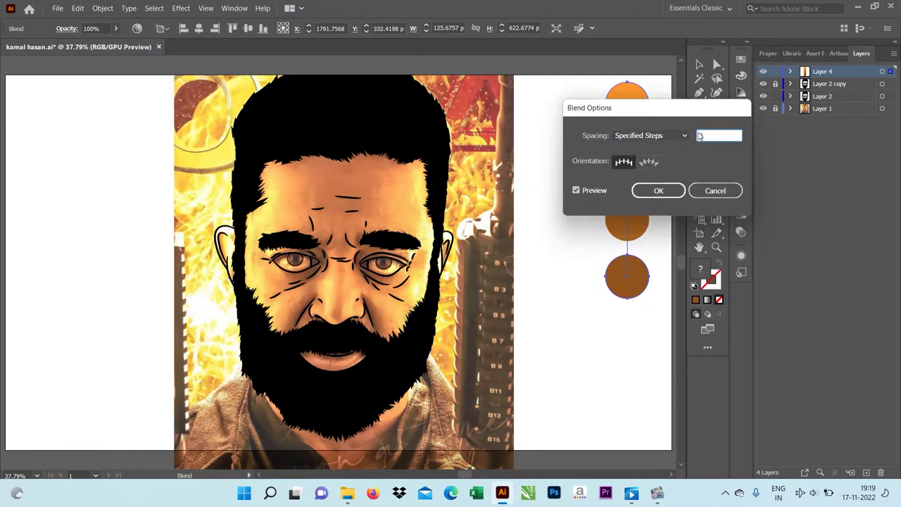
key(Return)
click(723, 120)
drag(129, 63, 546, 451)
- Fill the rectangle with the orange skin tone sampled from the circles
key(i)
click(627, 162)
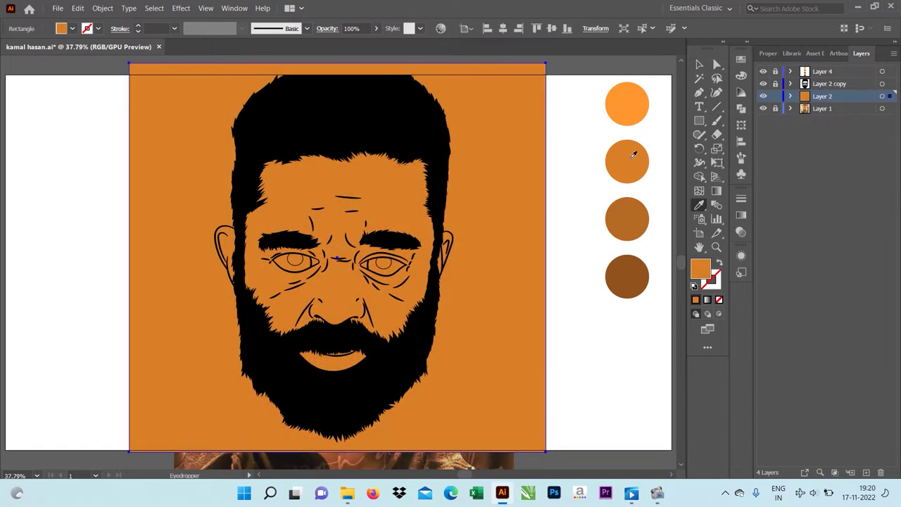
right_click(486, 121)
key(Escape)
- Divide the orange rectangle along the face line art with Pathfinder Divide
shift+click(423, 292)
click(741, 108)
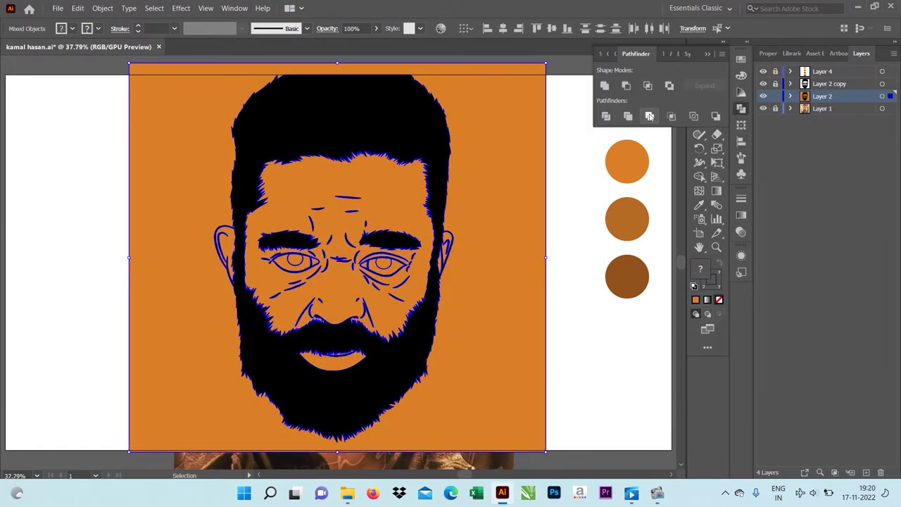
click(606, 117)
double_click(528, 120)
scroll(263, 218, up, 5)
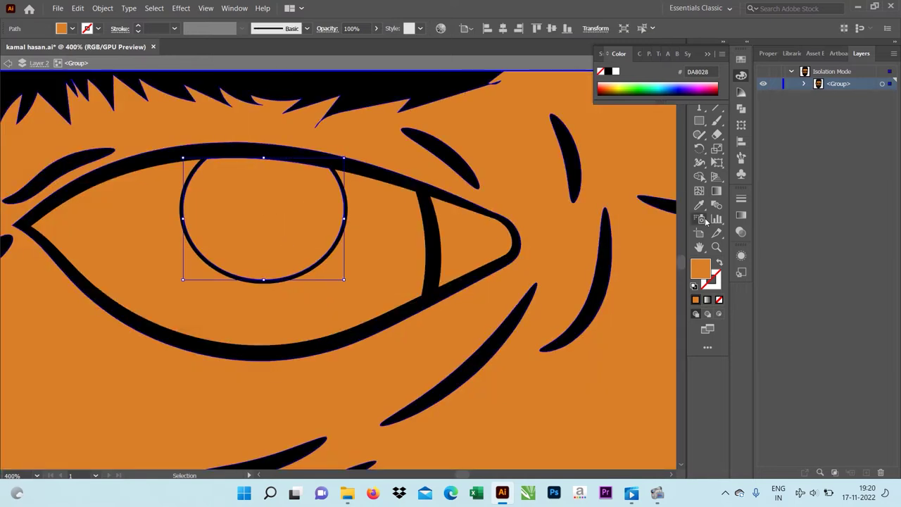
- Colour the iris dark and the eye white light grey
double_click(704, 278)
key(Return)
click(387, 233)
double_click(702, 269)
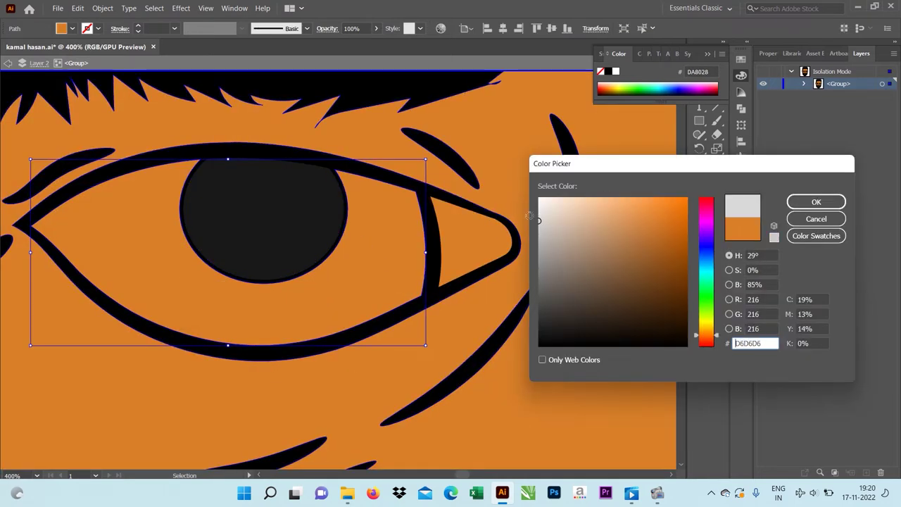
key(Return)
- Colour both inner eye corners dark red
click(282, 215)
double_click(701, 269)
click(634, 288)
key(Return)
click(542, 231)
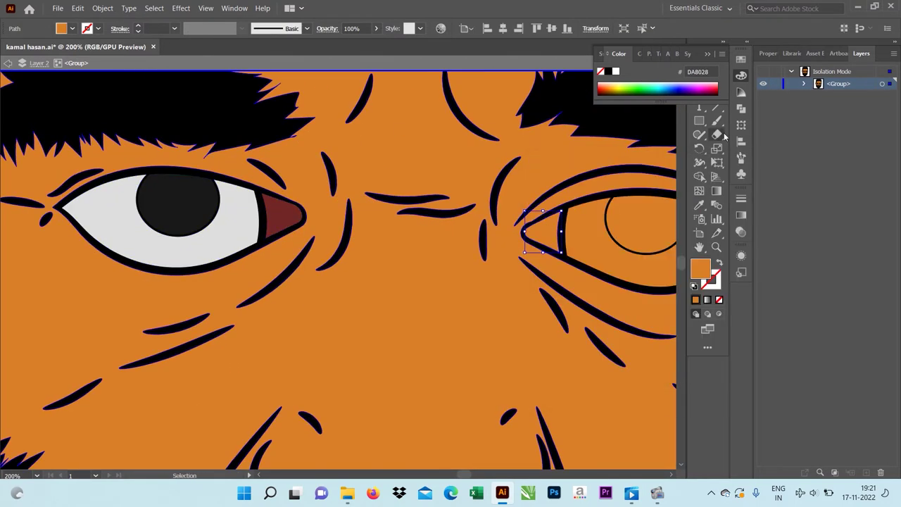
scroll(237, 221, down, 5)
- Fill the lower lip with dark red 932E2E
click(450, 413)
scroll(435, 336, up, 5)
double_click(701, 269)
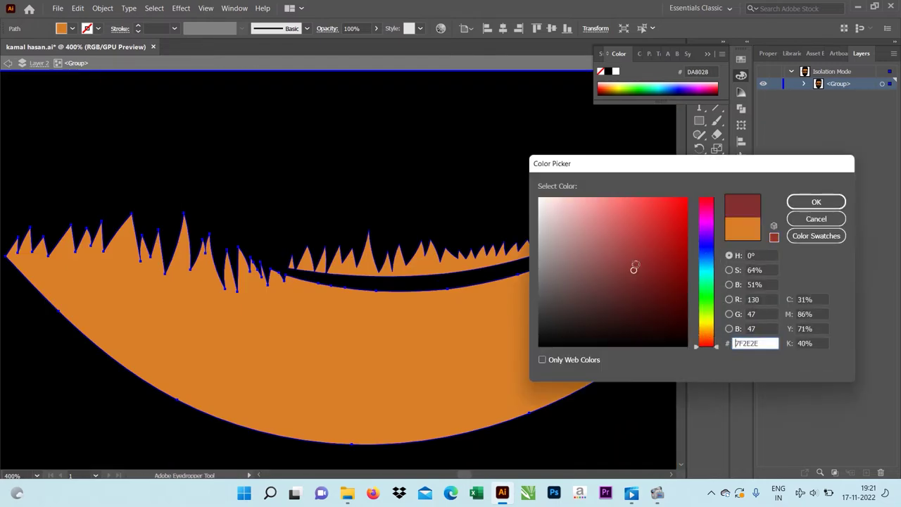
key(Return)
scroll(444, 231, down, 4)
key(Escape)
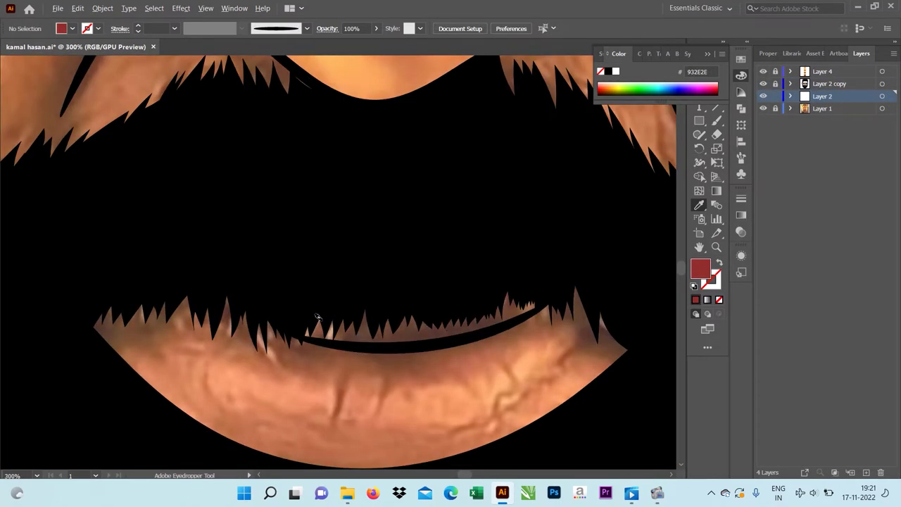
- Colour the spiky teeth shape above the lip dark grey
scroll(309, 114, up, 3)
key(v)
right_click(533, 175)
key(Escape)
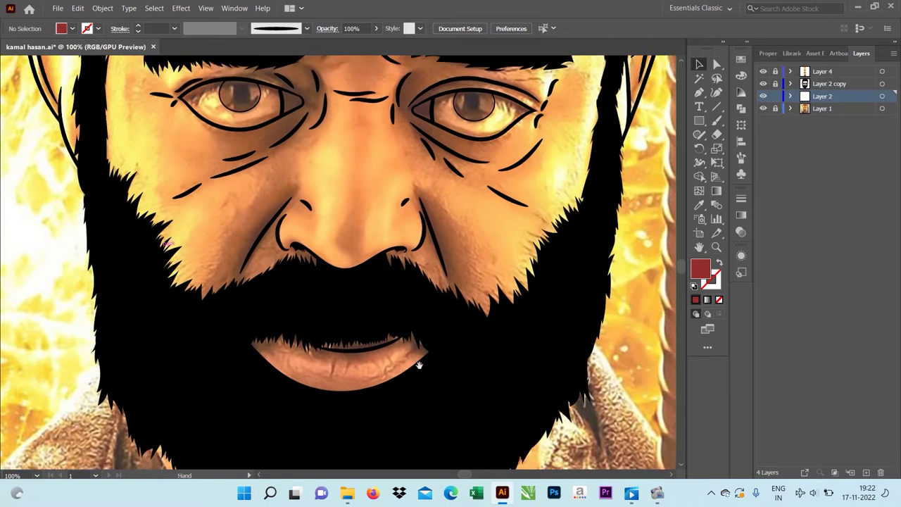
double_click(417, 369)
scroll(388, 376, up, 5)
click(763, 84)
scroll(349, 346, down, 3)
double_click(702, 269)
key(Return)
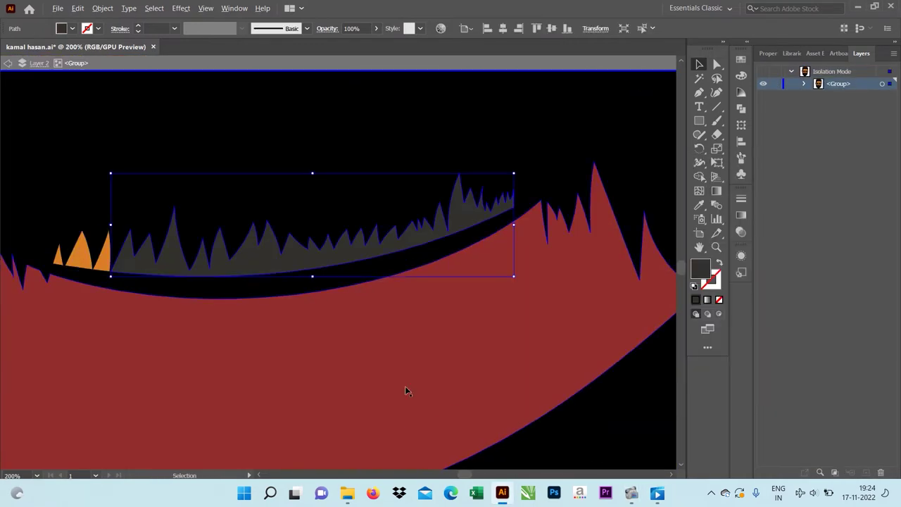
scroll(223, 277, down, 5)
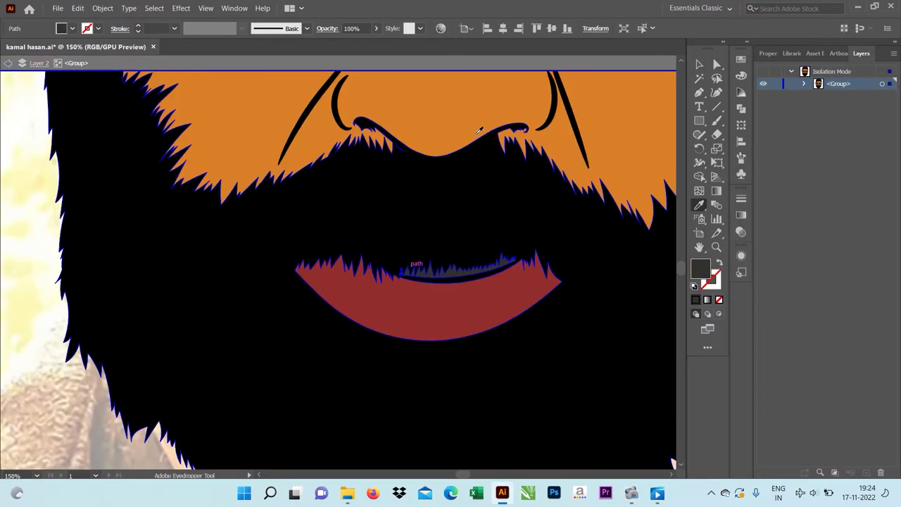
key(Escape)
scroll(352, 282, down, 3)
scroll(352, 384, down, 3)
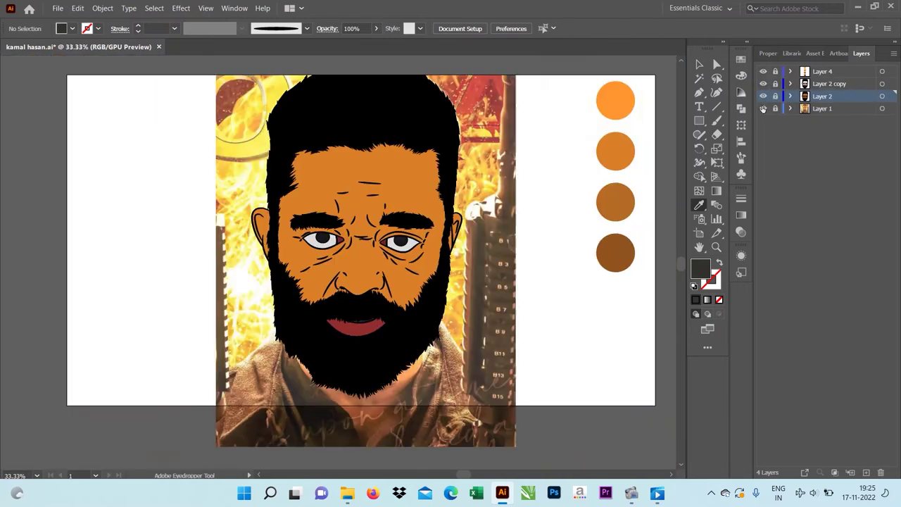
scroll(352, 384, up, 1)
scroll(352, 383, up, 1)
- Hide Layer 2 and add a new layer named 'shade'
click(763, 96)
click(866, 473)
double_click(821, 96)
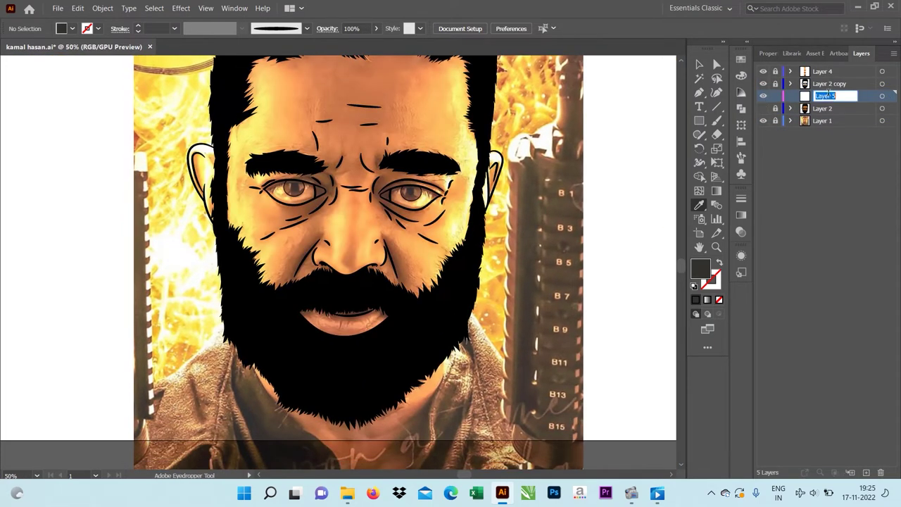
text(shade)
key(Return)
- Sample the brown colour and draw shadow shapes beside the eye and below the brow
scroll(422, 282, up, 2)
click(607, 280)
scroll(422, 282, left, 3)
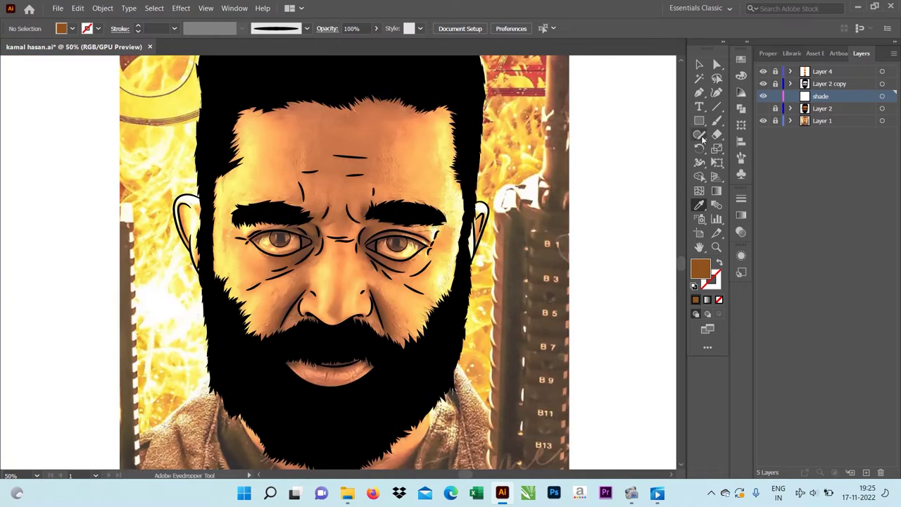
scroll(353, 211, up, 4)
key(n)
drag(365, 149, 401, 188)
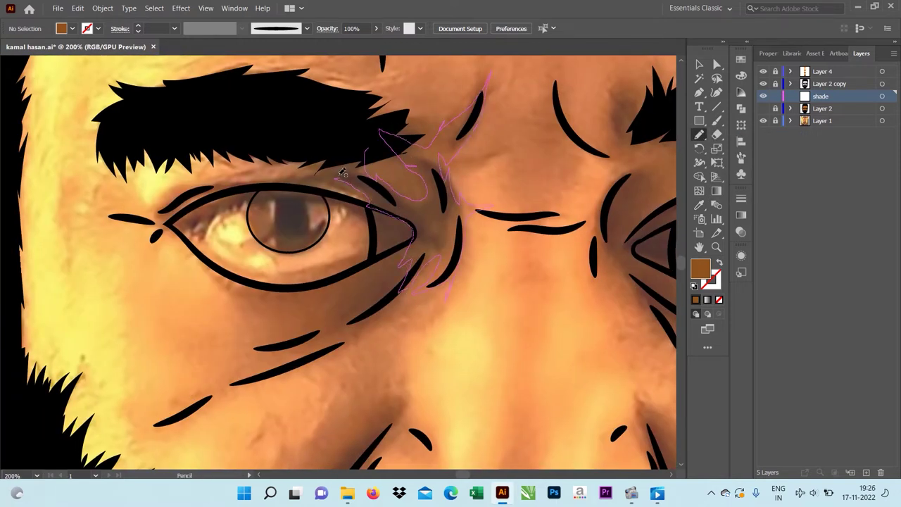
drag(343, 173, 366, 152)
- Draw brown shadow shapes along the under-eye crease and upper eyelid
scroll(383, 231, up, 2)
drag(226, 187, 172, 306)
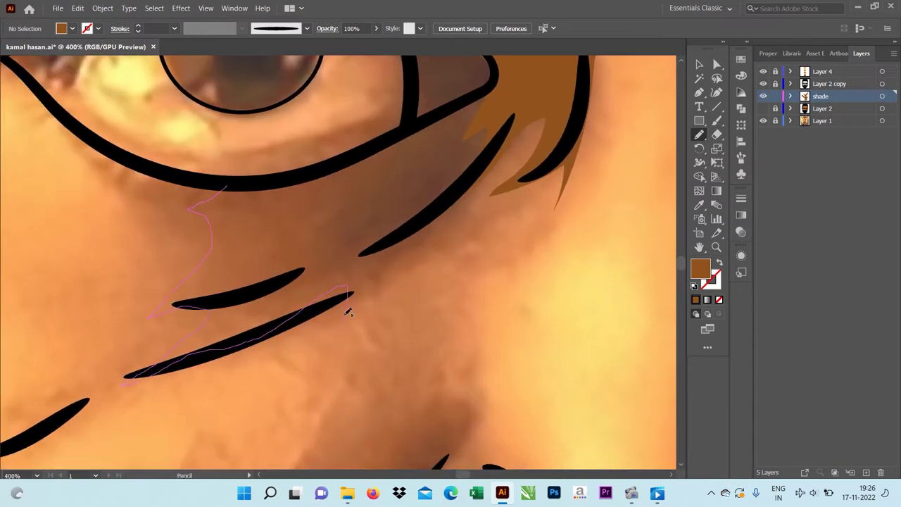
drag(471, 94, 471, 95)
scroll(471, 141, down, 2)
scroll(470, 207, up, 1)
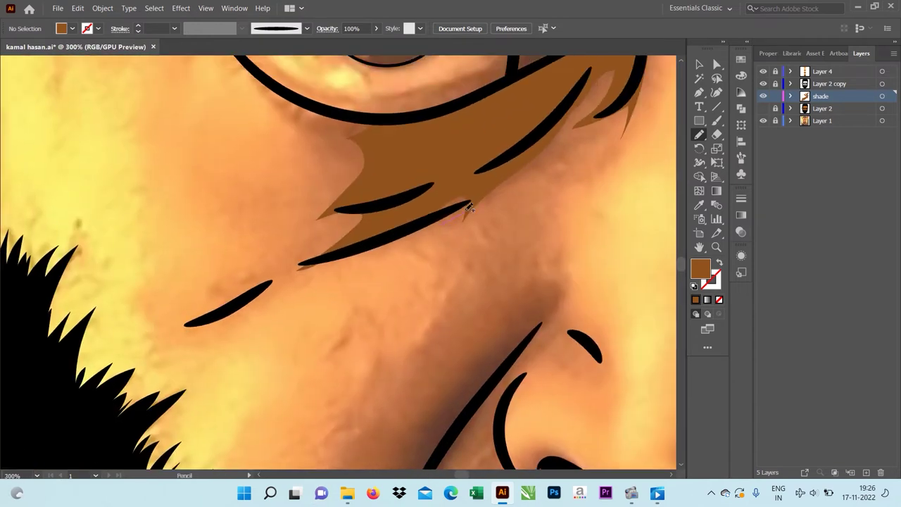
drag(445, 219, 481, 194)
scroll(481, 194, up, 2)
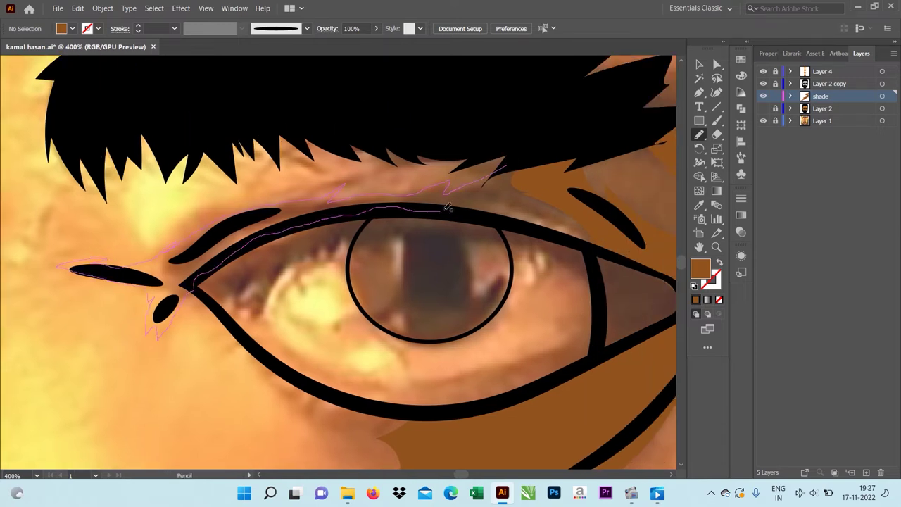
drag(520, 159, 522, 160)
scroll(483, 277, down, 2)
scroll(399, 328, up, 2)
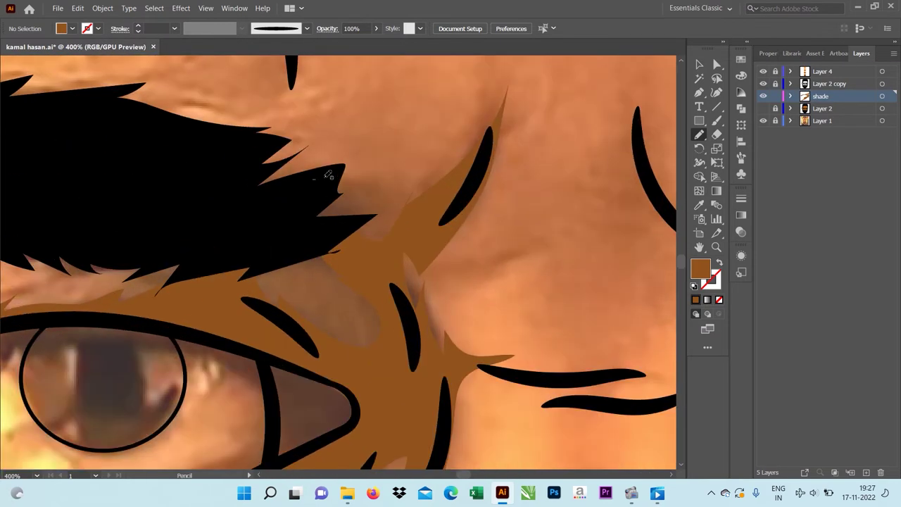
- Shade the creases between the brows and the area under the right brow
drag(523, 209, 224, 46)
scroll(199, 195, up, 1)
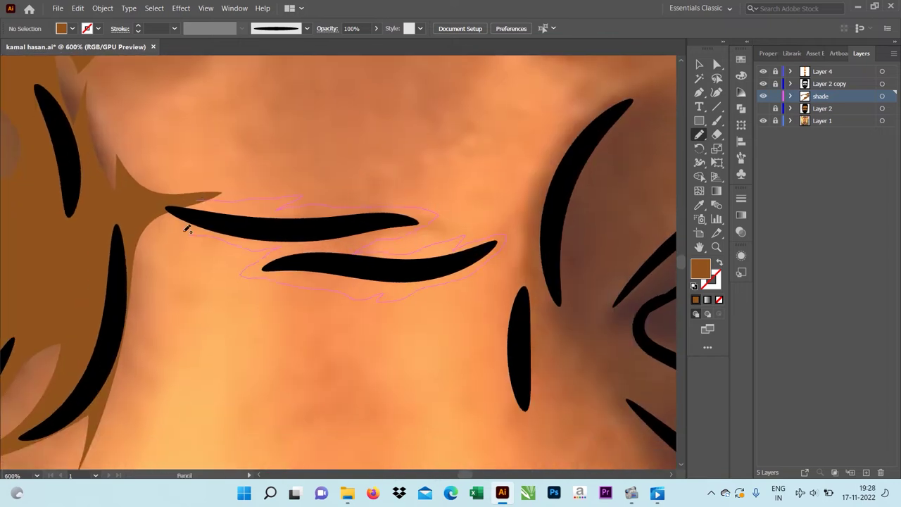
drag(187, 229, 189, 230)
scroll(292, 207, down, 2)
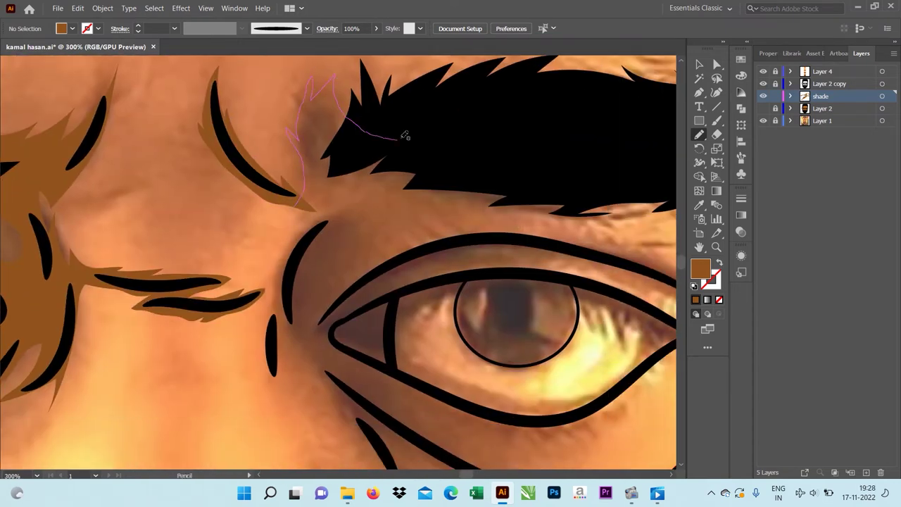
drag(269, 314, 297, 203)
scroll(297, 203, down, 2)
scroll(359, 187, up, 2)
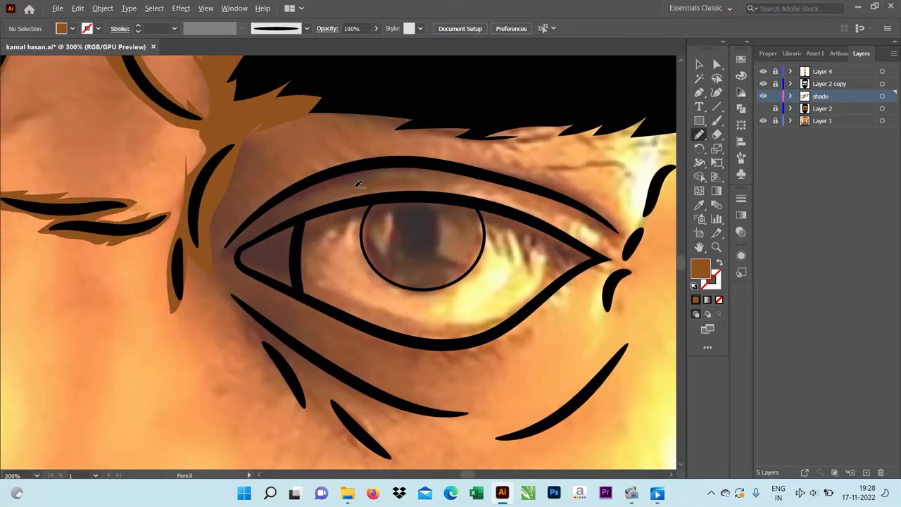
scroll(315, 216, up, 1)
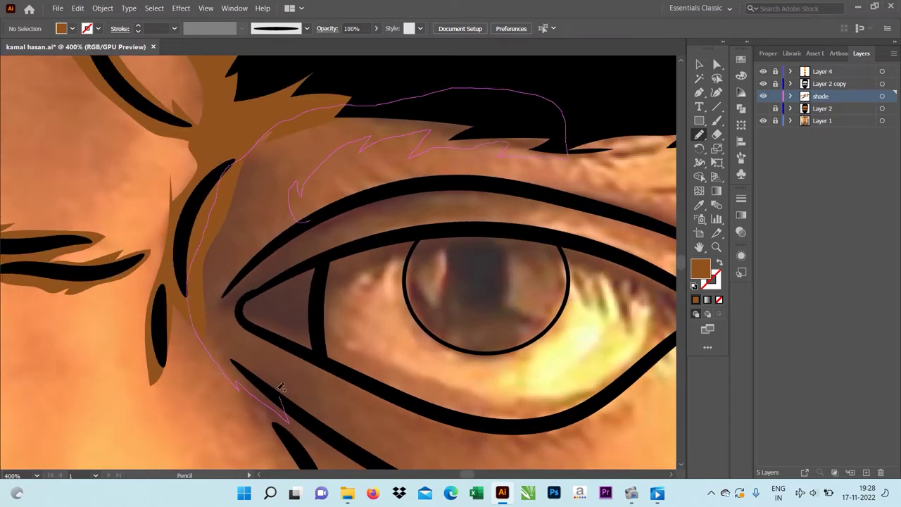
- Draw shadow shapes above the right eye and along its upper eyelid
drag(260, 271, 253, 279)
scroll(259, 271, down, 3)
scroll(276, 140, up, 2)
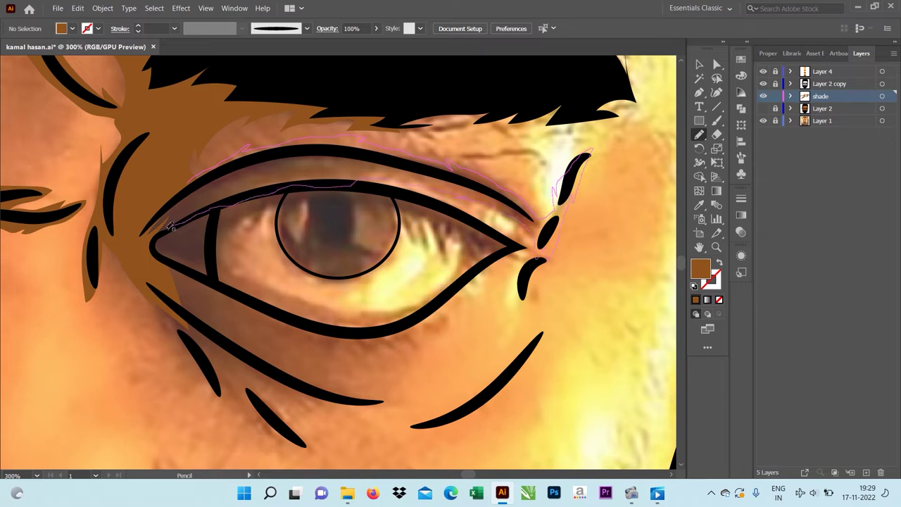
drag(169, 226, 172, 224)
scroll(458, 186, up, 2)
drag(479, 222, 476, 215)
scroll(476, 216, down, 3)
scroll(195, 172, up, 2)
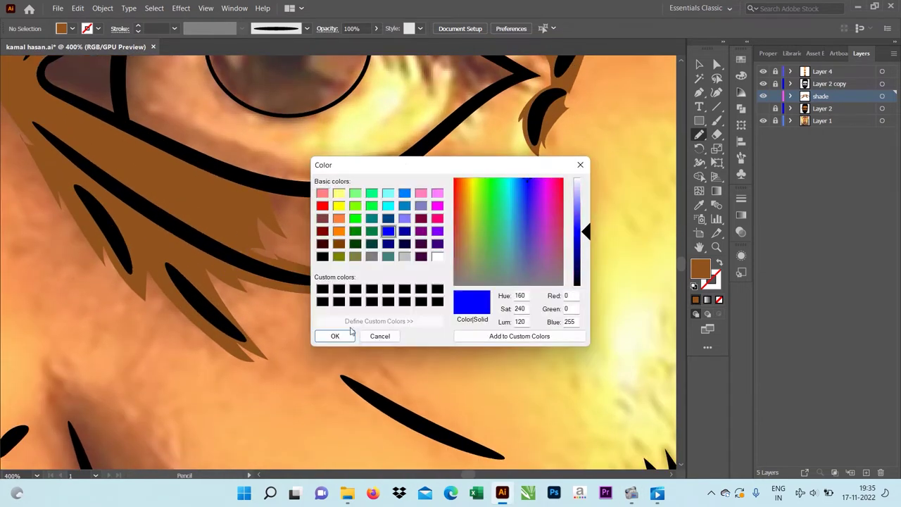
- Draw closed brown shadow shapes along the cheek creases
drag(468, 239, 532, 171)
scroll(336, 308, down, 3)
drag(328, 252, 327, 227)
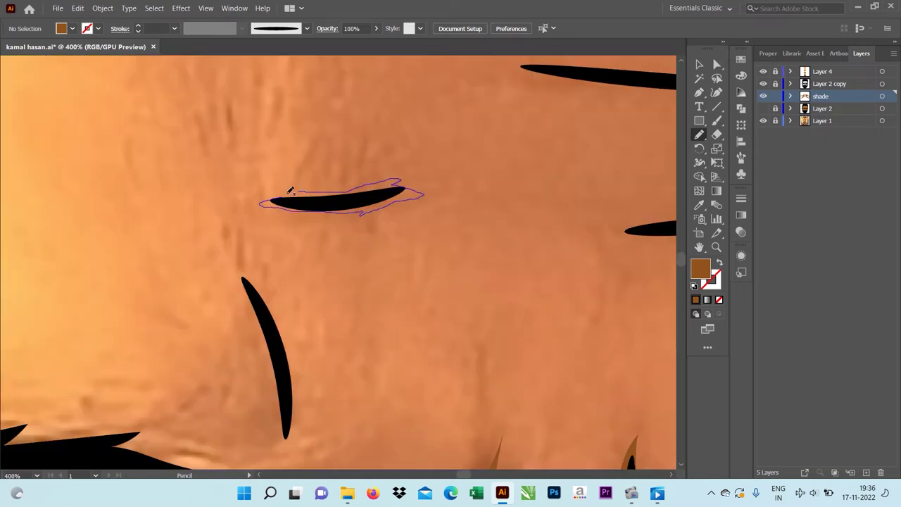
drag(282, 171, 343, 272)
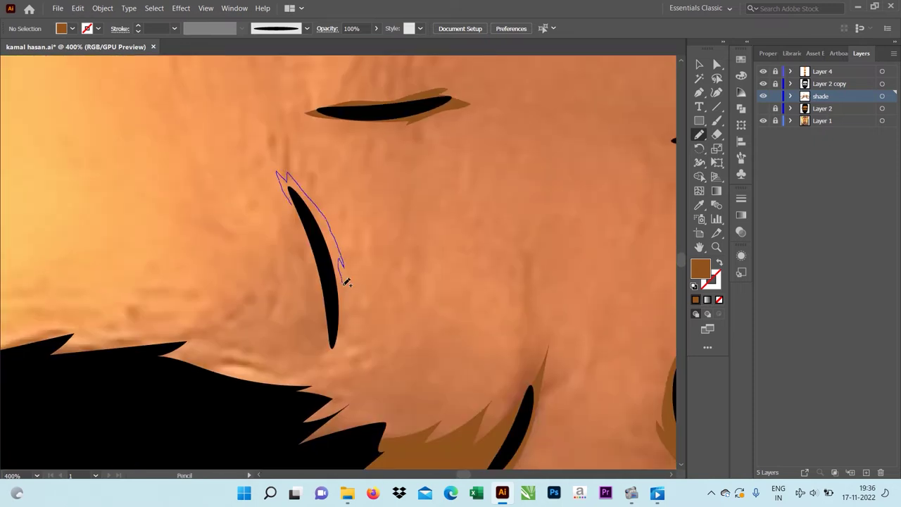
- Outline brown shadow shapes along the ear
mouse_move(292, 249)
mouse_down()
mouse_move(336, 249)
mouse_move(257, 238)
mouse_move(202, 208)
mouse_move(356, 385)
mouse_up()
drag(260, 251, 267, 267)
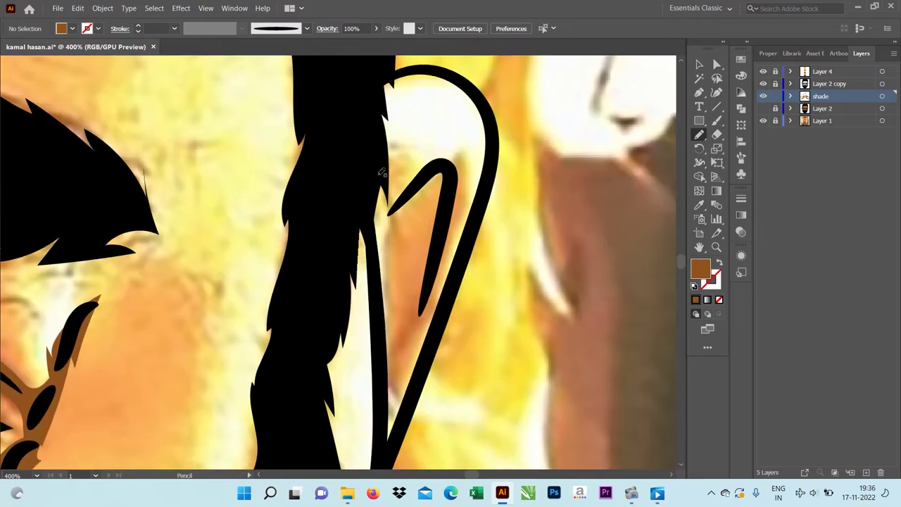
drag(423, 205, 464, 134)
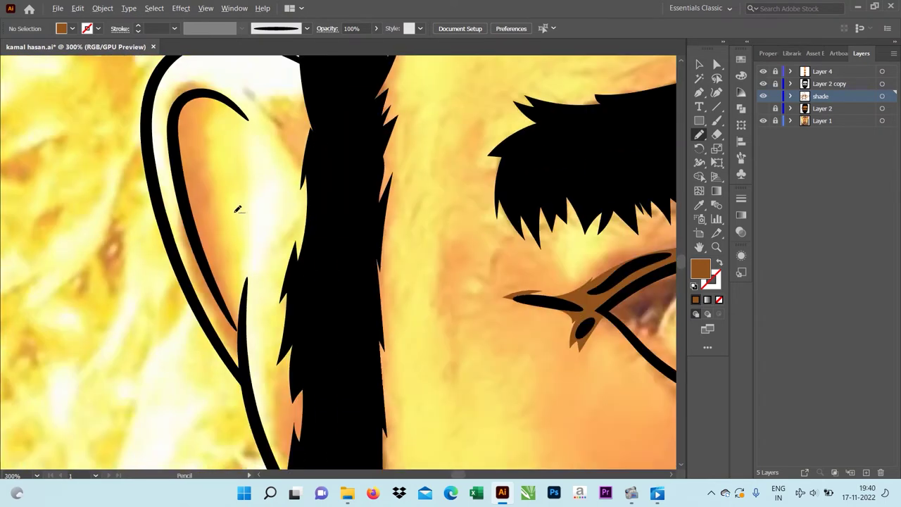
drag(254, 177, 275, 181)
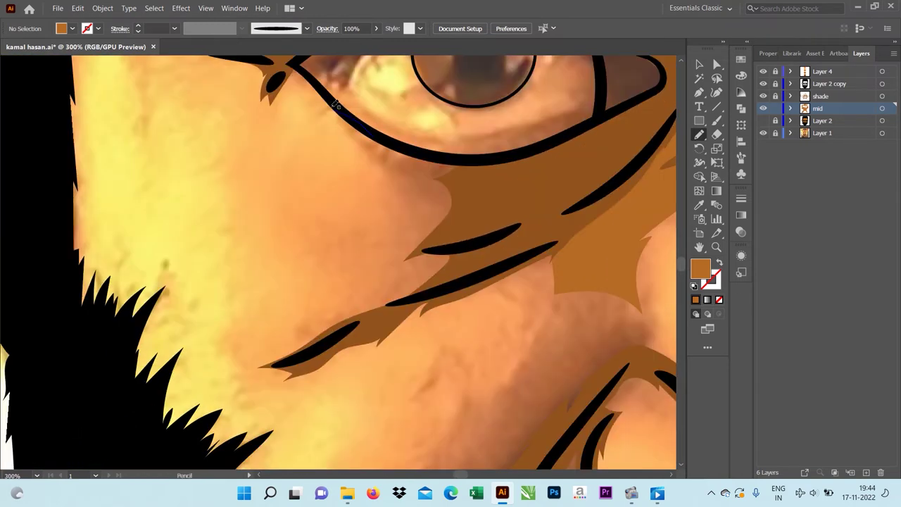
- Trace a mid-tone shadow shape between the eye and eyebrow
scroll(500, 156, down, 5)
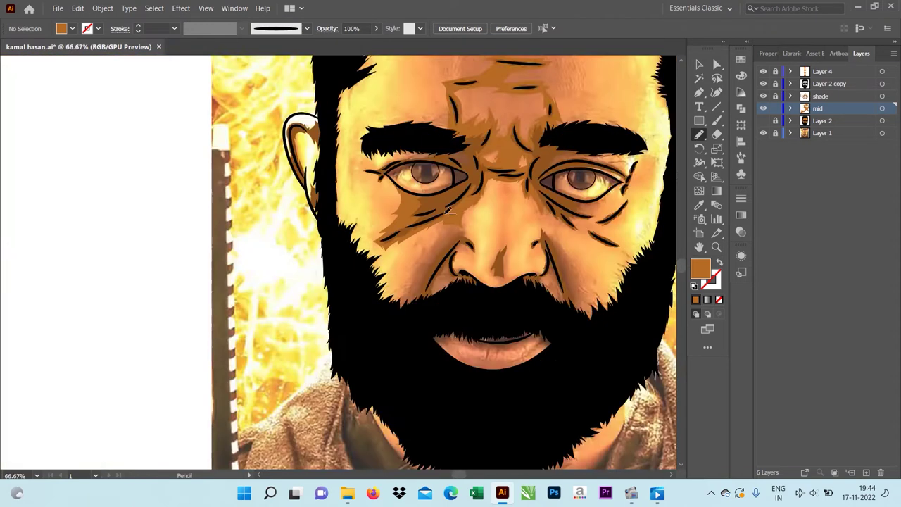
scroll(514, 197, up, 6)
drag(486, 151, 426, 170)
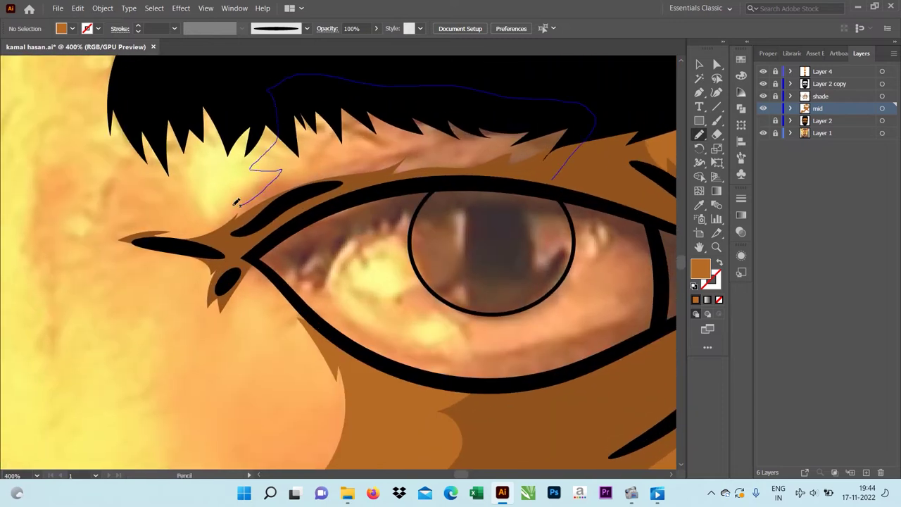
scroll(385, 185, down, 6)
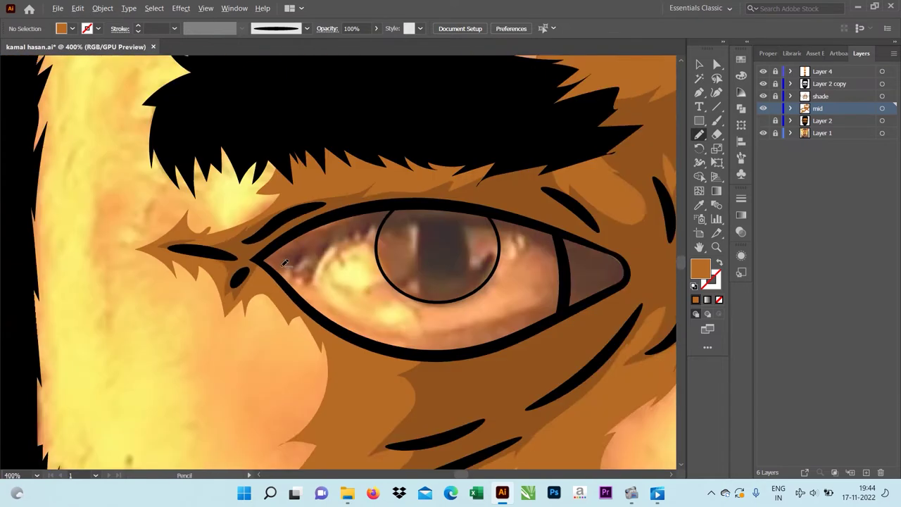
scroll(365, 221, up, 2)
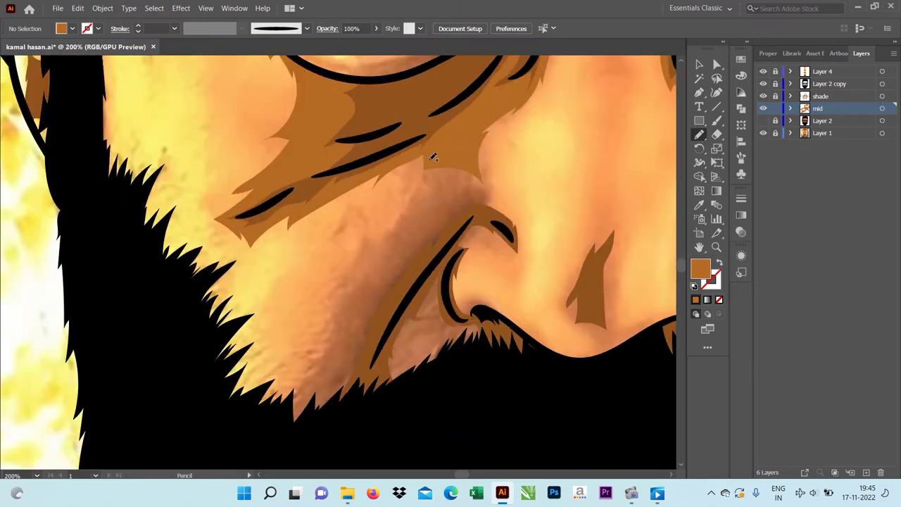
scroll(497, 162, up, 2)
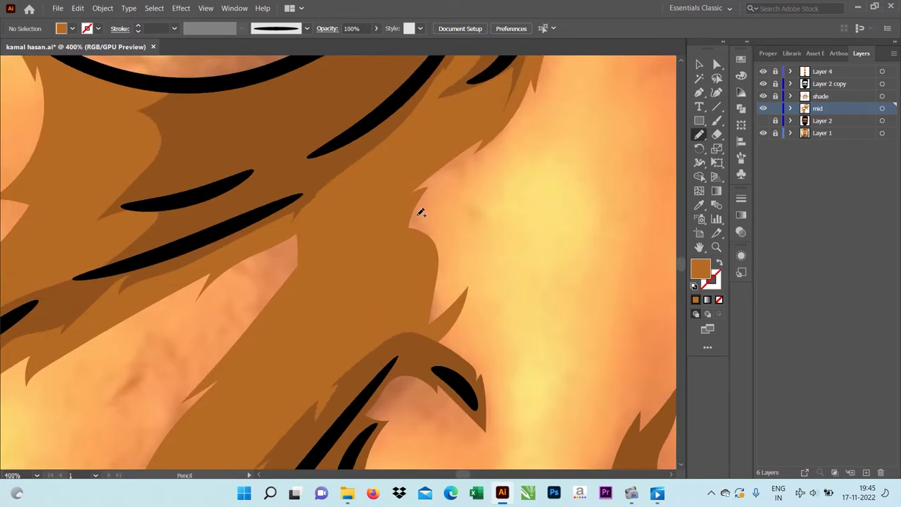
- Draw shadow shapes down the side of the nose, along the nostril and under the tip
drag(471, 147, 531, 257)
drag(400, 308, 401, 355)
drag(423, 241, 254, 126)
drag(230, 230, 342, 251)
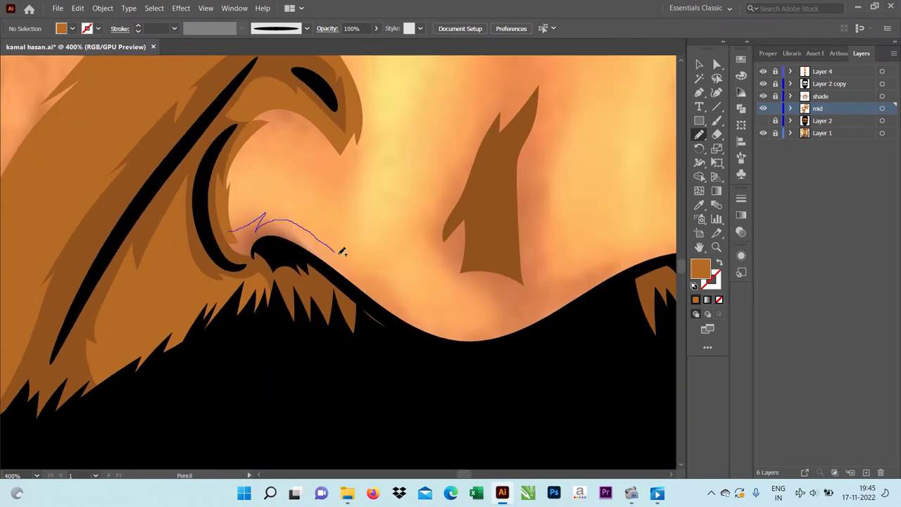
scroll(224, 226, right, 5)
drag(181, 252, 226, 269)
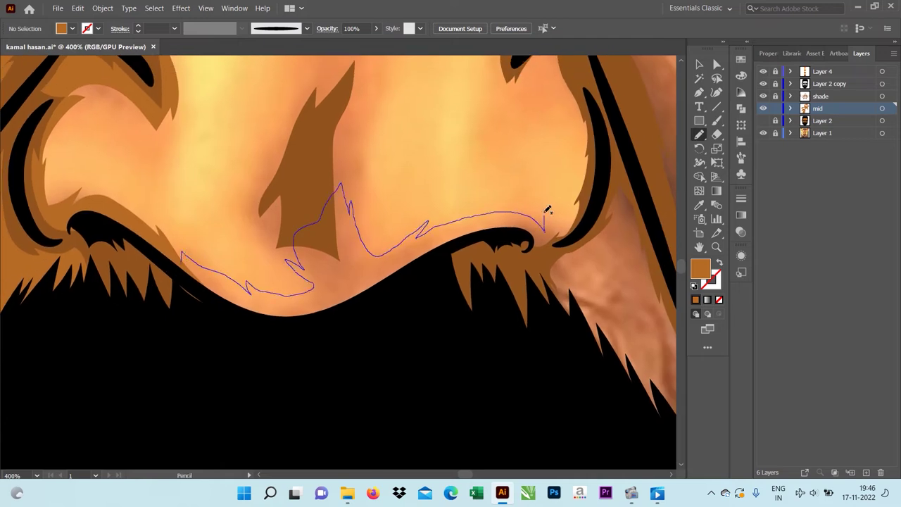
drag(548, 210, 556, 220)
scroll(221, 322, up, 2)
drag(283, 289, 254, 185)
drag(357, 87, 359, 71)
- Add shadow shapes beside the nostril and on the cheek next to the nose
scroll(353, 211, up, 3)
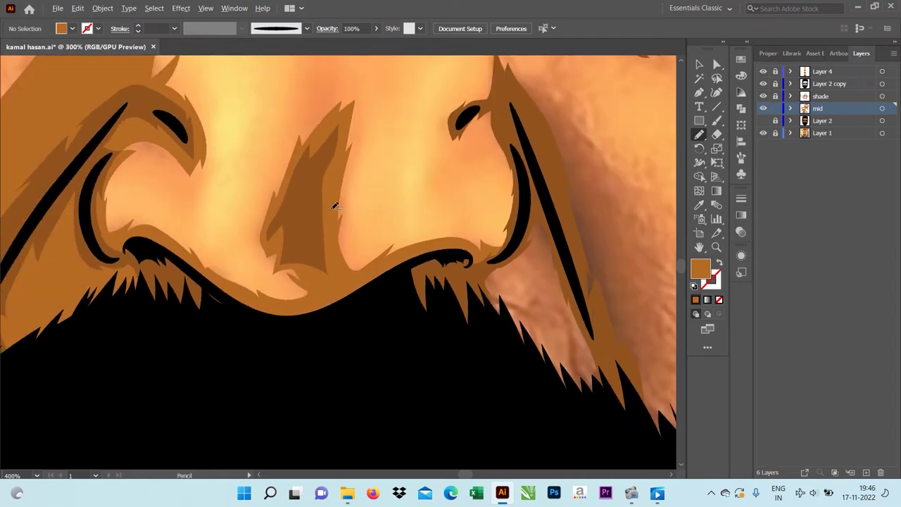
scroll(352, 282, right, 5)
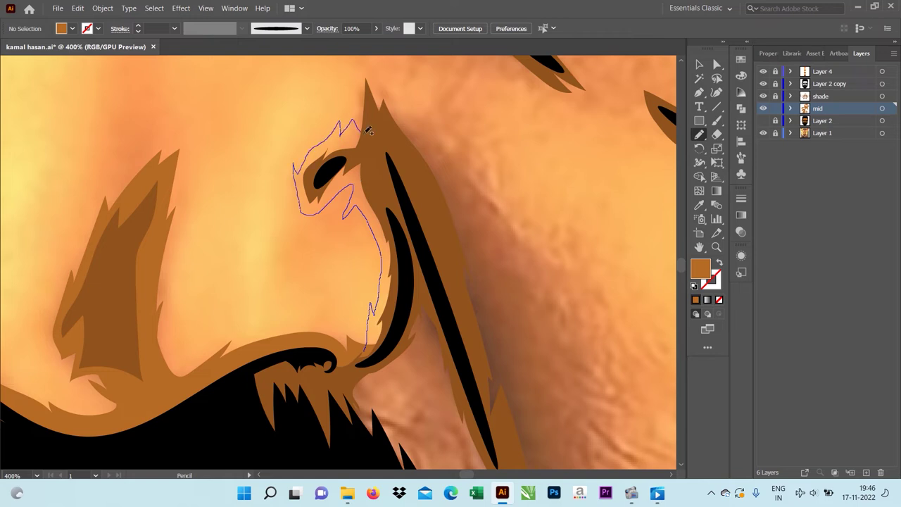
key(ctrl+minus)
drag(259, 271, 257, 229)
drag(407, 392, 355, 177)
drag(327, 153, 353, 143)
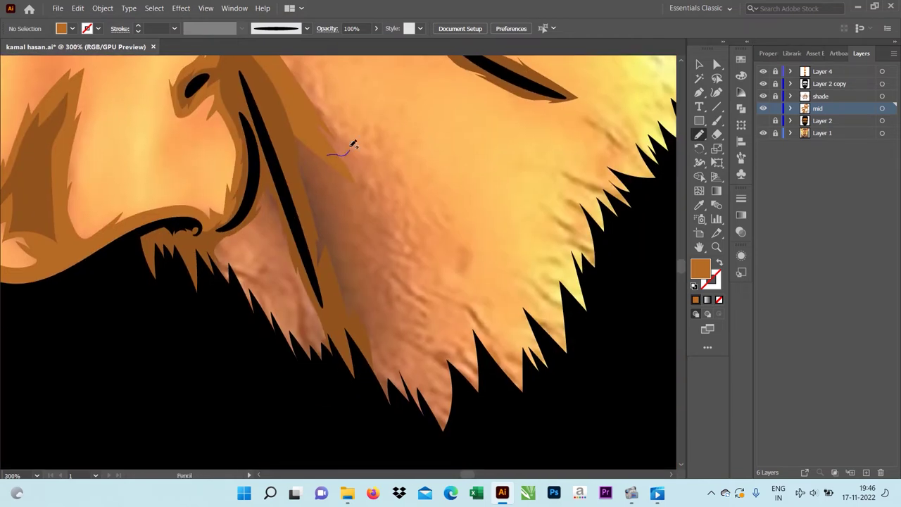
key(ctrl+plus)
key(ctrl+plus)
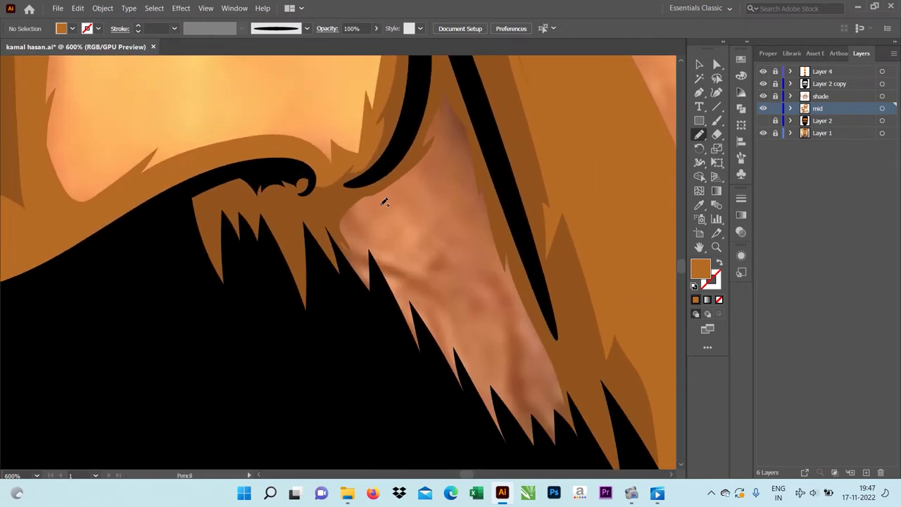
drag(604, 371, 394, 194)
drag(405, 184, 375, 203)
- Trace mid-tone shadows along the top and lower edge of the eyebrow
key(ctrl+minus)
key(ctrl+minus)
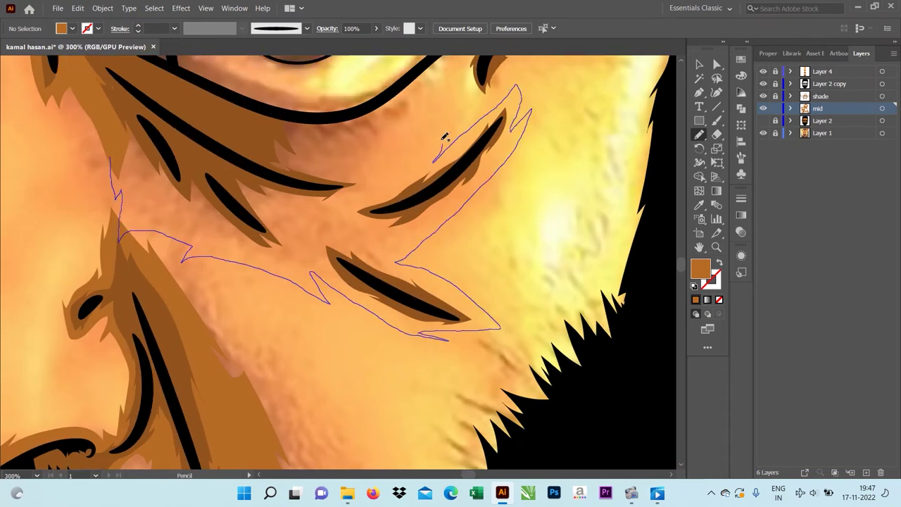
key(ctrl+plus)
key(ctrl+plus)
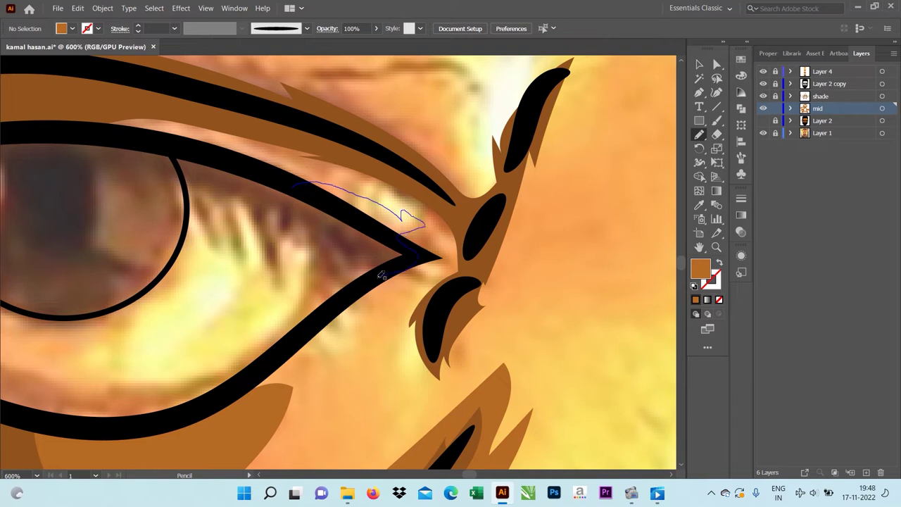
key(ctrl+minus)
key(ctrl+minus)
key(ctrl+minus)
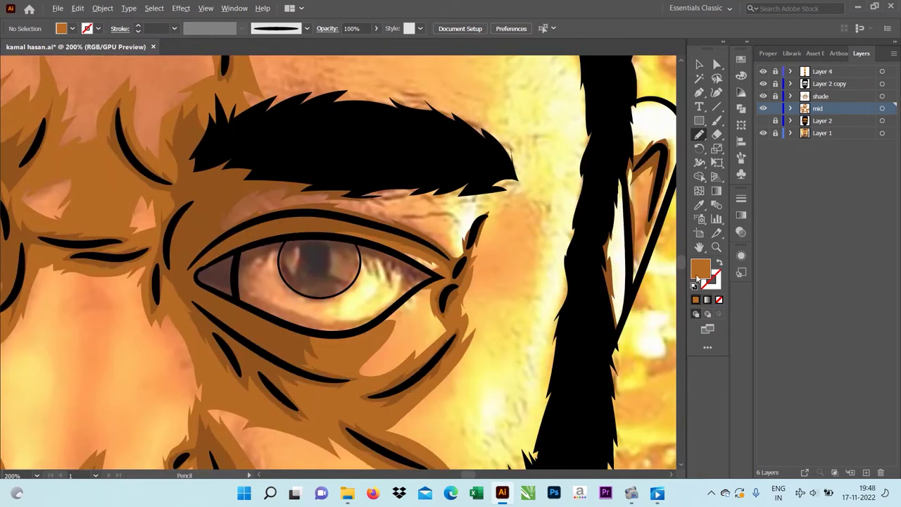
key(ctrl+plus)
key(ctrl+plus)
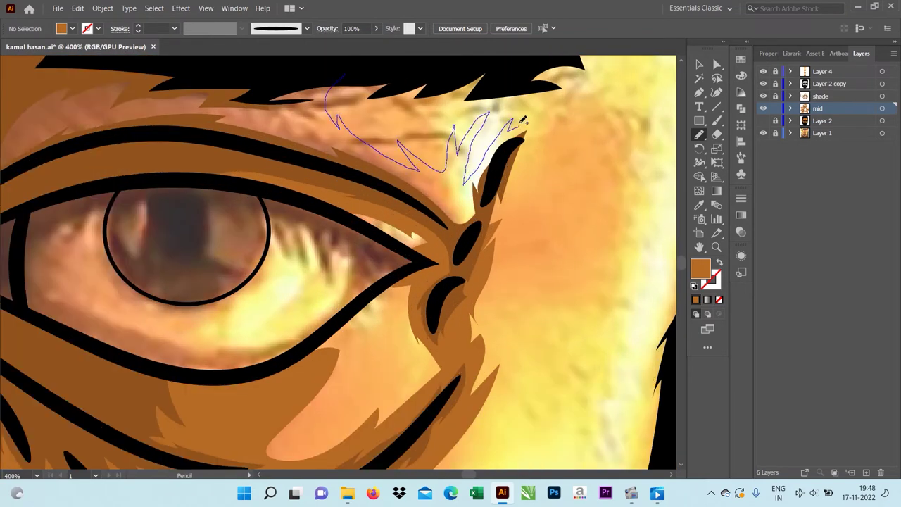
key(ctrl+minus)
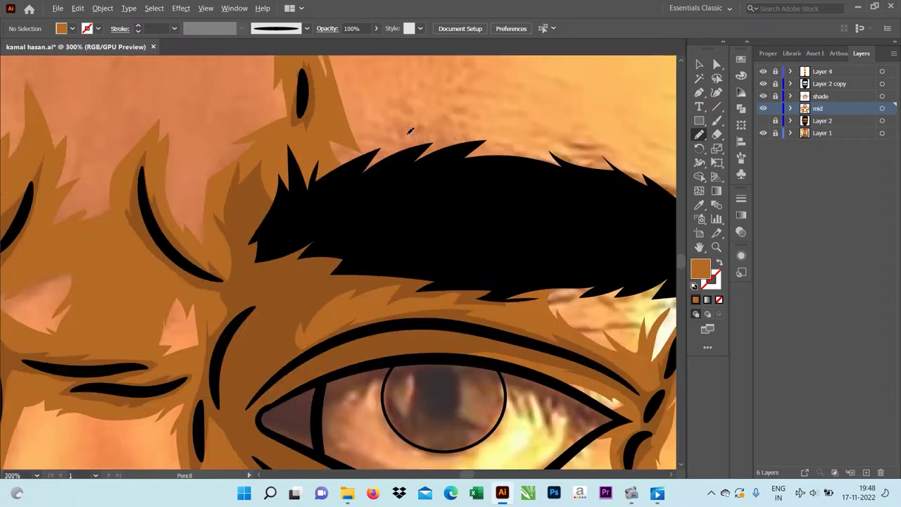
drag(334, 63, 308, 91)
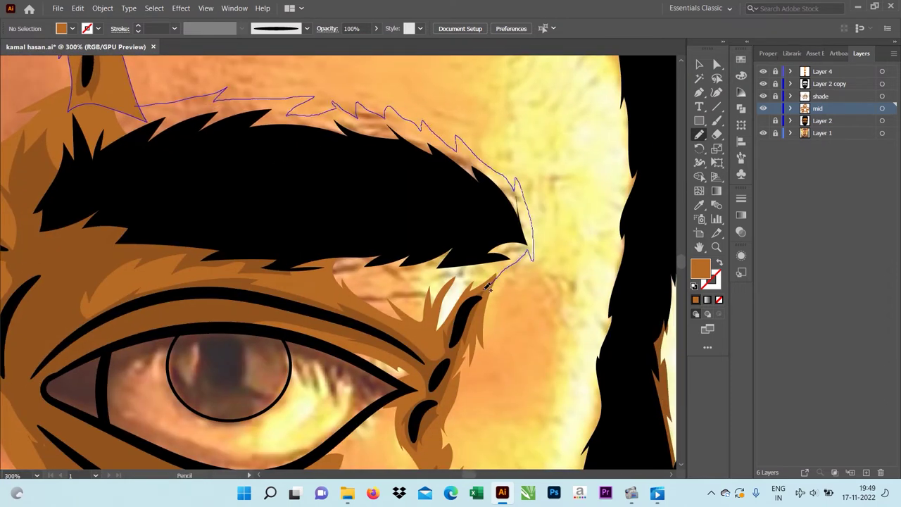
key(ctrl+plus)
key(ctrl+plus)
drag(91, 229, 136, 219)
- Add a mid-tone shadow shape around the other eyebrow
key(ctrl+minus)
key(ctrl+minus)
key(ctrl+minus)
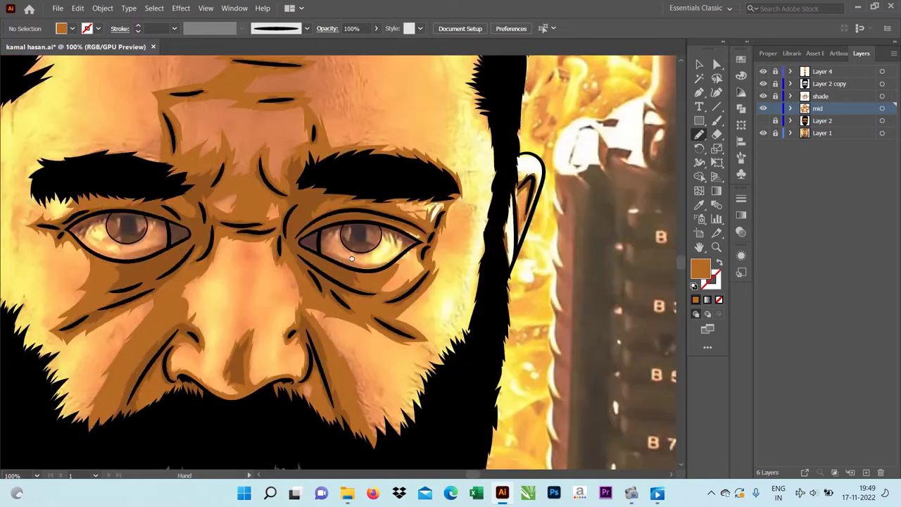
key(ctrl+plus)
key(ctrl+plus)
drag(518, 154, 491, 136)
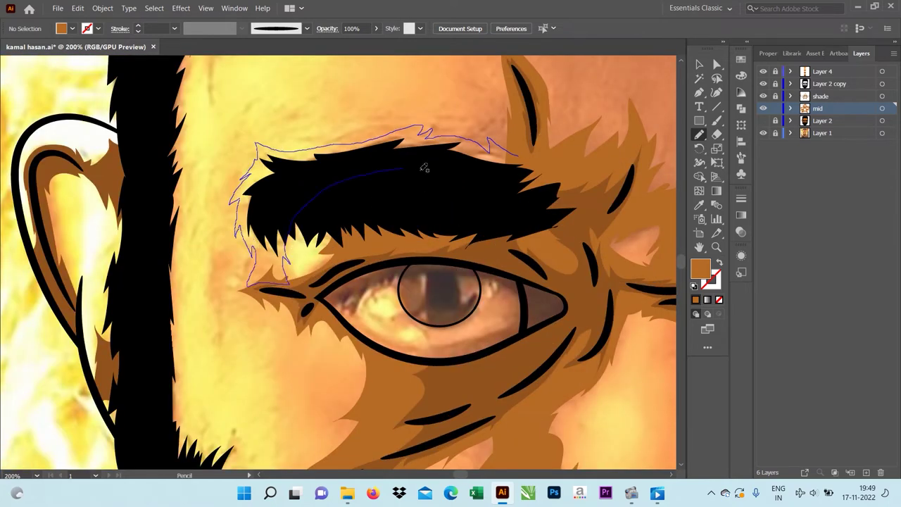
key(ctrl+plus)
key(ctrl+plus)
key(ctrl+plus)
key(ctrl+minus)
key(ctrl+minus)
key(ctrl+minus)
- Trace a mid-tone shadow along the ear and hair edge
key(ctrl+minus)
key(ctrl+minus)
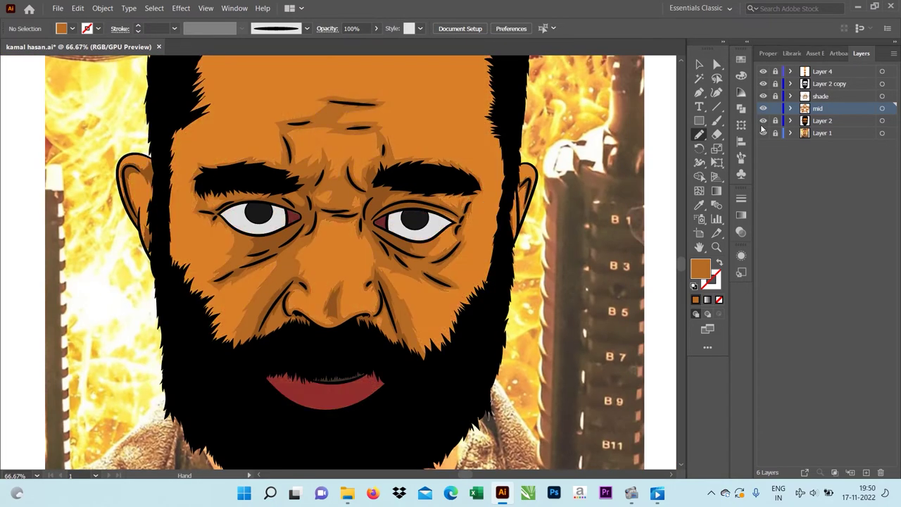
key(ctrl+minus)
key(ctrl+plus)
key(ctrl+plus)
scroll(401, 294, down, 5)
key(ctrl+plus)
key(ctrl+plus)
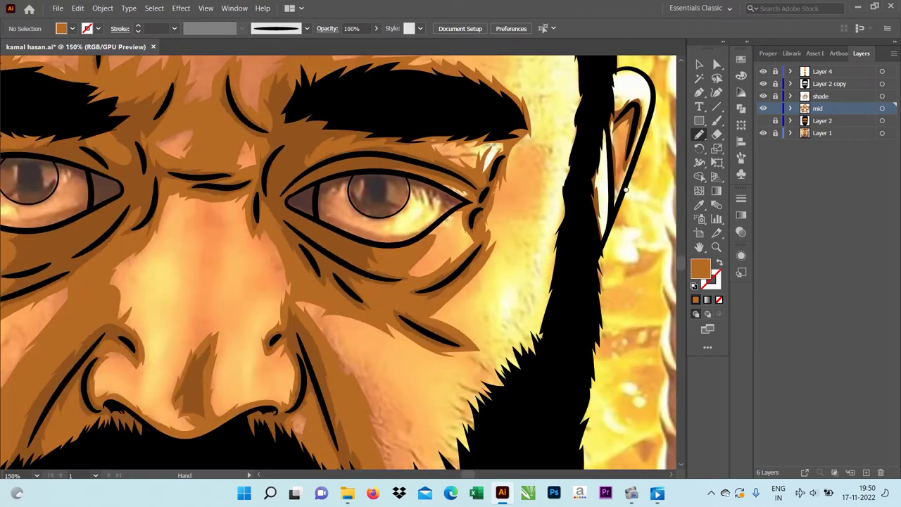
key(ctrl+plus)
key(ctrl+plus)
key(ctrl+minus)
key(ctrl+minus)
key(ctrl+minus)
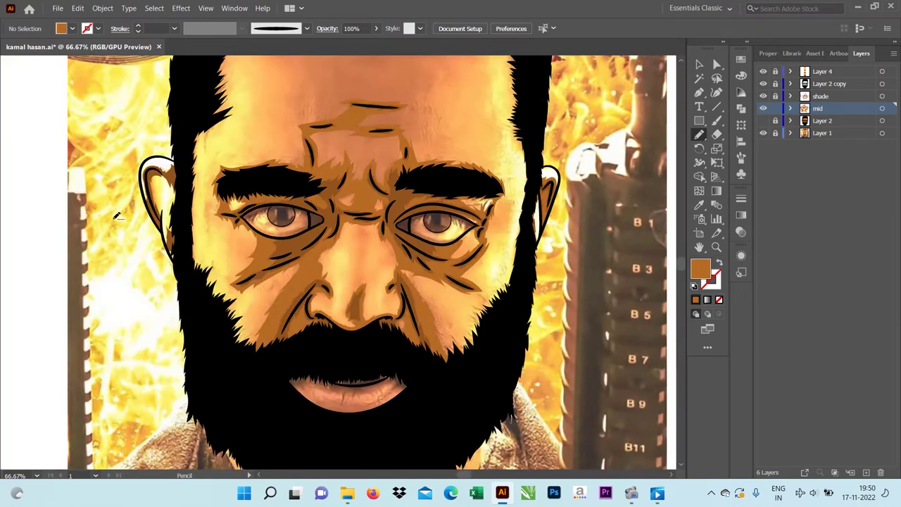
key(ctrl+plus)
key(ctrl+plus)
key(ctrl+plus)
key(ctrl+minus)
key(ctrl+minus)
key(ctrl+minus)
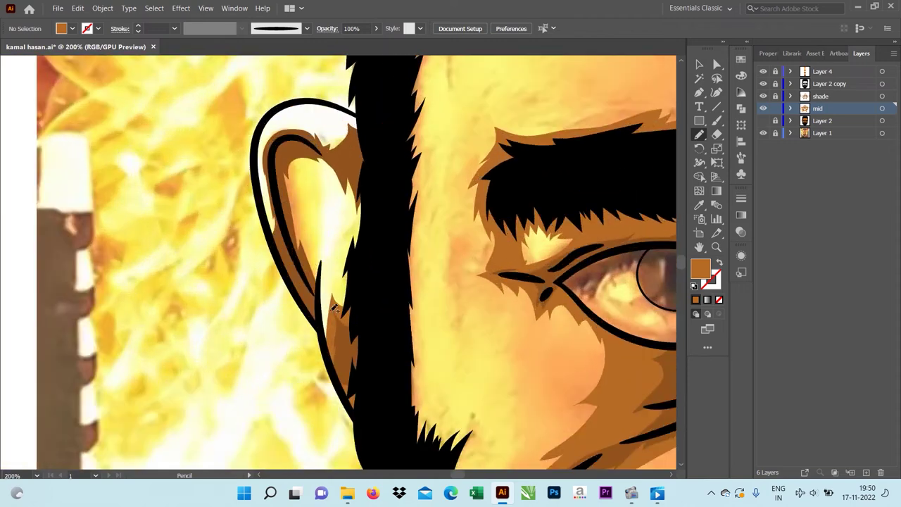
key(ctrl+plus)
key(ctrl+plus)
key(ctrl+plus)
drag(322, 359, 324, 289)
- Draw mid-tone shadow shapes on the forehead and above the left eyebrow
key(ctrl+minus)
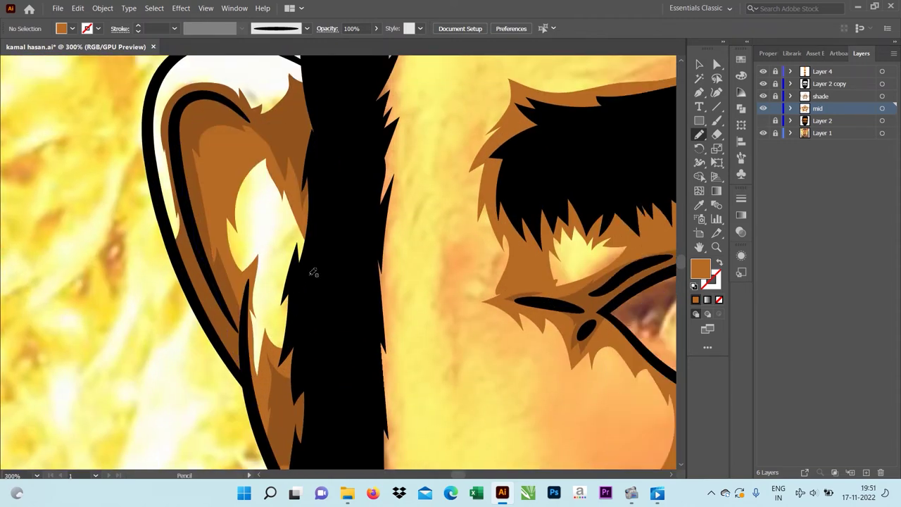
key(ctrl+plus)
key(ctrl+minus)
key(ctrl+minus)
key(ctrl+minus)
key(ctrl+minus)
key(ctrl+plus)
key(ctrl+plus)
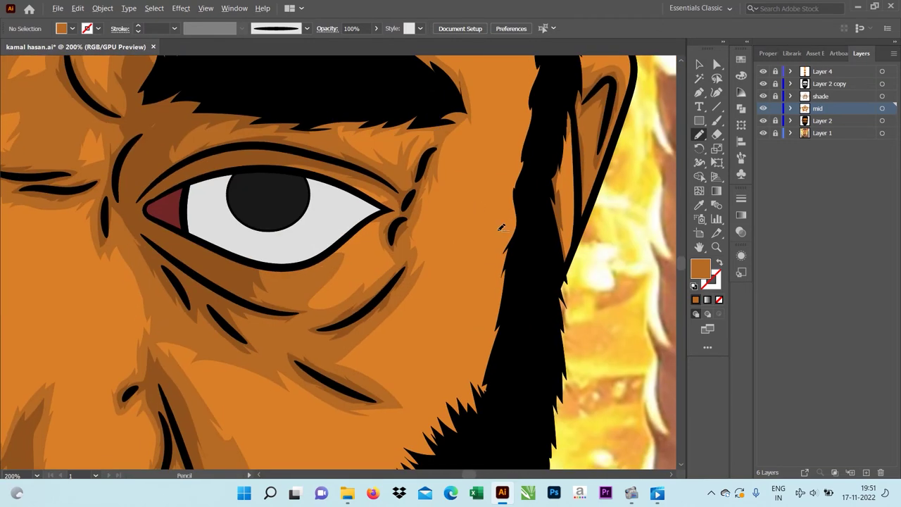
key(ctrl+minus)
key(ctrl+minus)
key(ctrl+plus)
key(ctrl+plus)
key(ctrl+plus)
scroll(455, 211, down, 3)
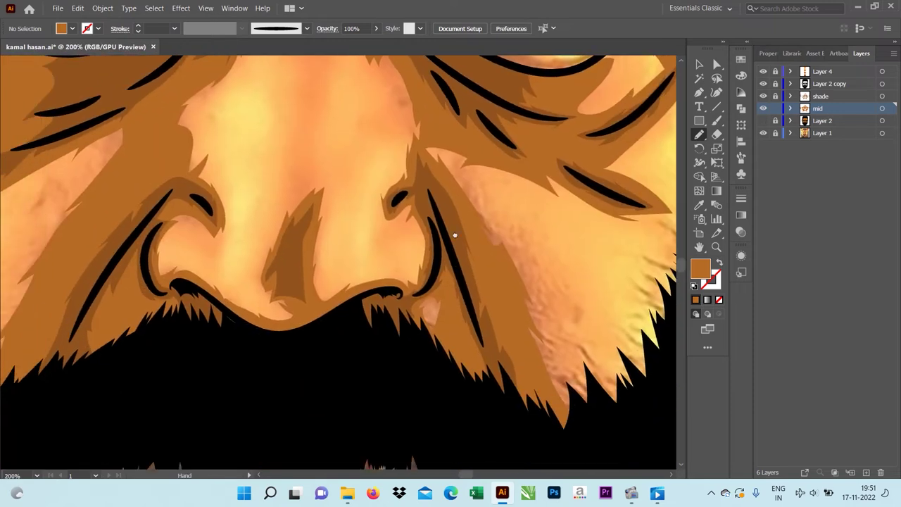
key(ctrl+minus)
scroll(298, 216, up, 5)
scroll(211, 176, up, 2)
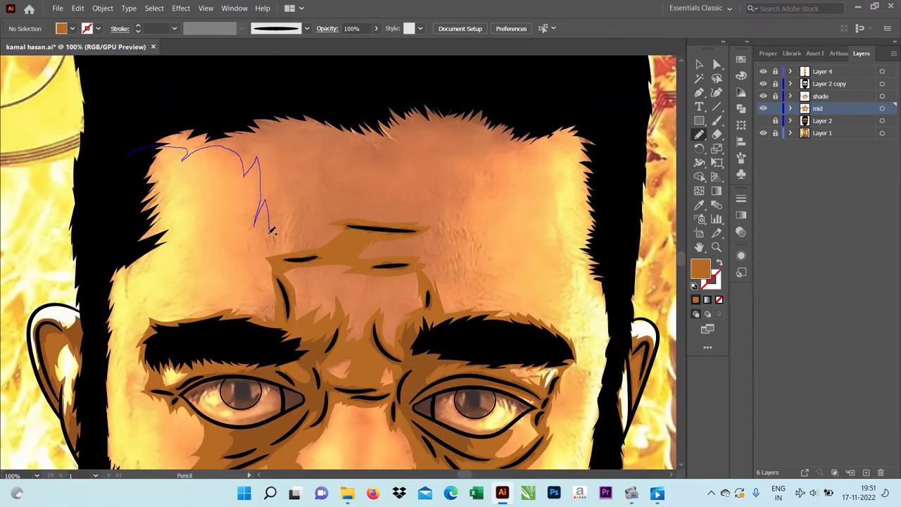
drag(477, 204, 529, 141)
key(ctrl+plus)
drag(190, 118, 170, 224)
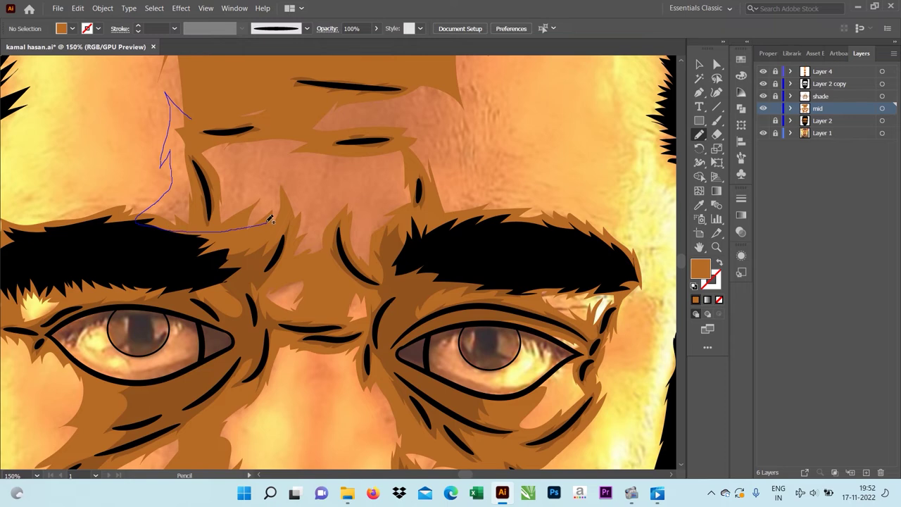
drag(426, 211, 427, 210)
- Add mid-tone shadows at the side of the head and along the beard edge
key(ctrl+minus)
key(ctrl+minus)
key(ctrl+minus)
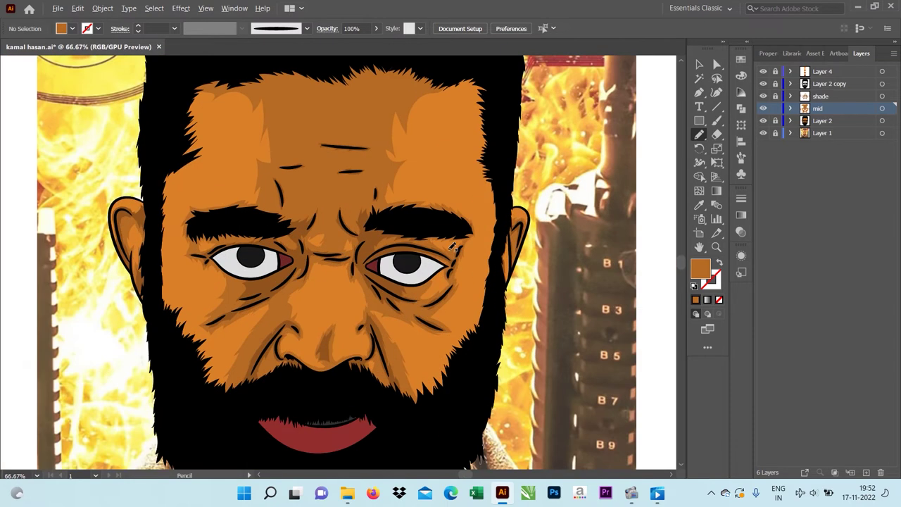
key(ctrl+plus)
key(ctrl+plus)
key(ctrl+plus)
key(ctrl+plus)
drag(363, 249, 381, 303)
scroll(382, 62, down, 3)
scroll(380, 303, down, 5)
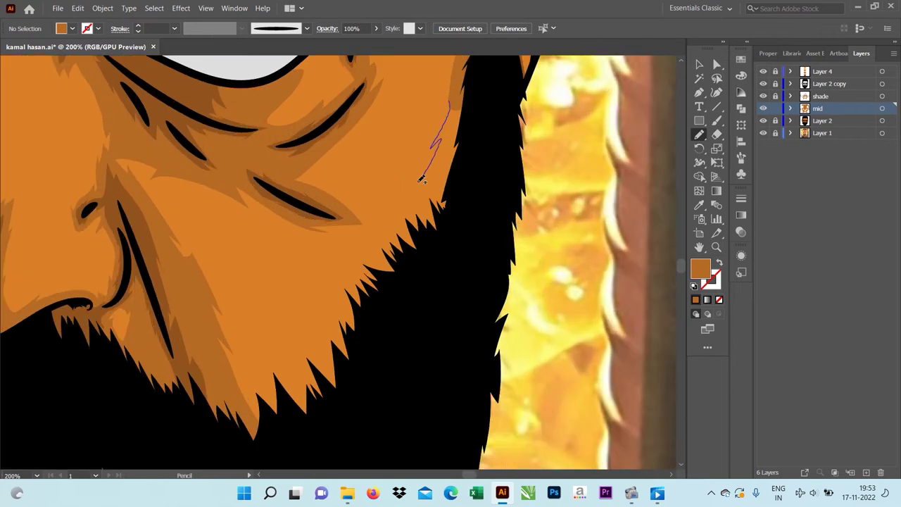
drag(483, 191, 448, 262)
scroll(448, 262, left, 5)
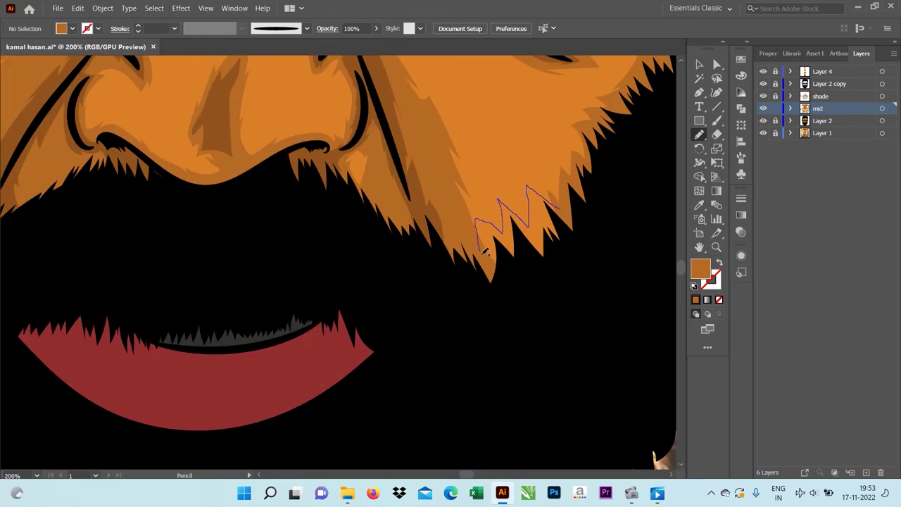
scroll(373, 370, left, 5)
scroll(341, 190, up, 5)
scroll(341, 190, left, 3)
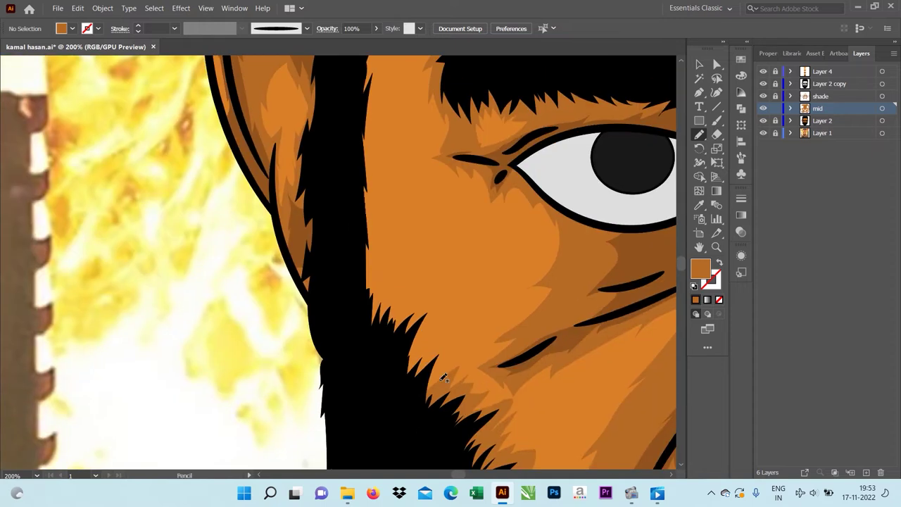
drag(461, 379, 437, 321)
- Draw a mid-tone shading shape along the hairline
scroll(347, 313, up, 5)
scroll(304, 347, right, 3)
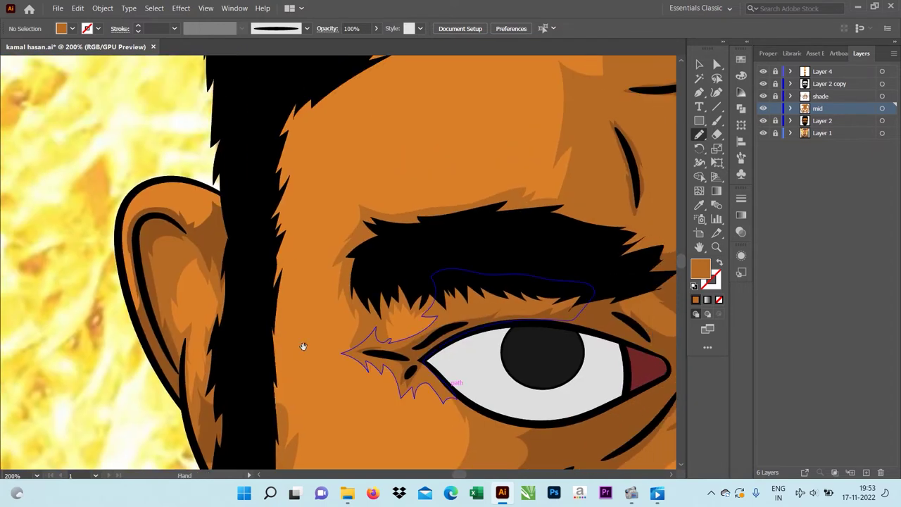
scroll(295, 224, up, 5)
scroll(237, 372, right, 3)
drag(296, 224, 294, 278)
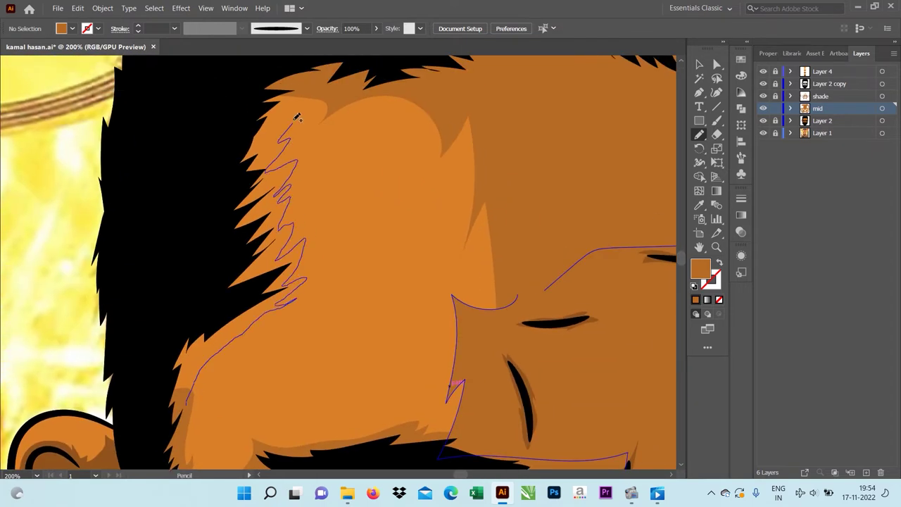
scroll(334, 143, down, 5)
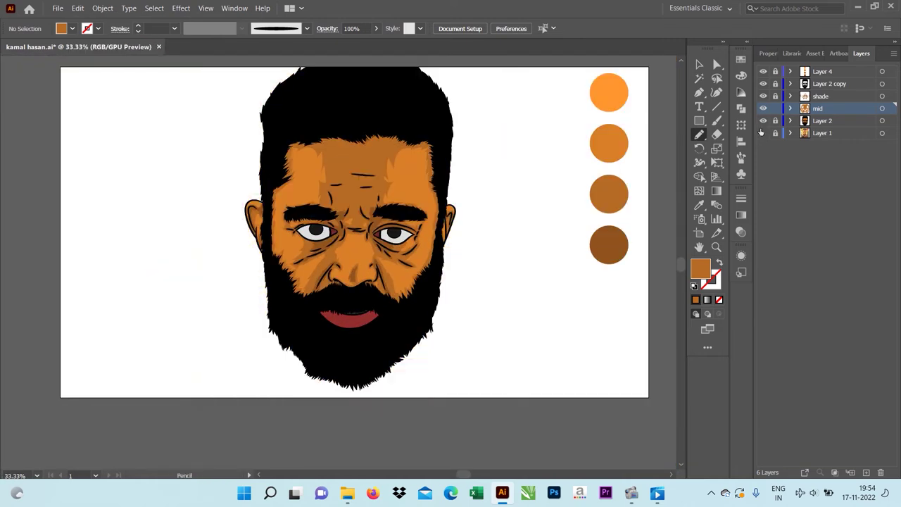
- Add a new layer and name it 'high'
scroll(388, 256, up, 5)
scroll(388, 255, down, 3)
click(866, 472)
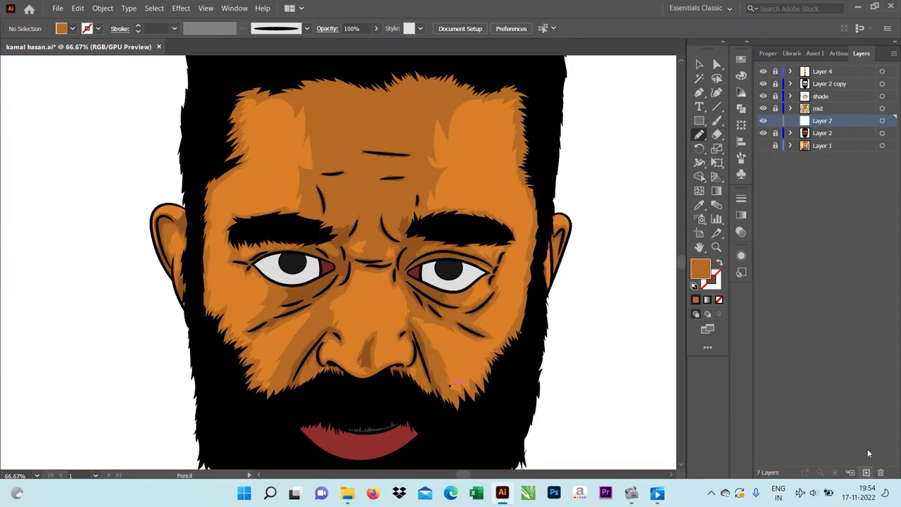
double_click(822, 121)
text(high)
- Show the reference photo and eyedrop the lightest orange swatch as the fill
scroll(352, 261, down, 1)
key(i)
click(591, 96)
click(763, 145)
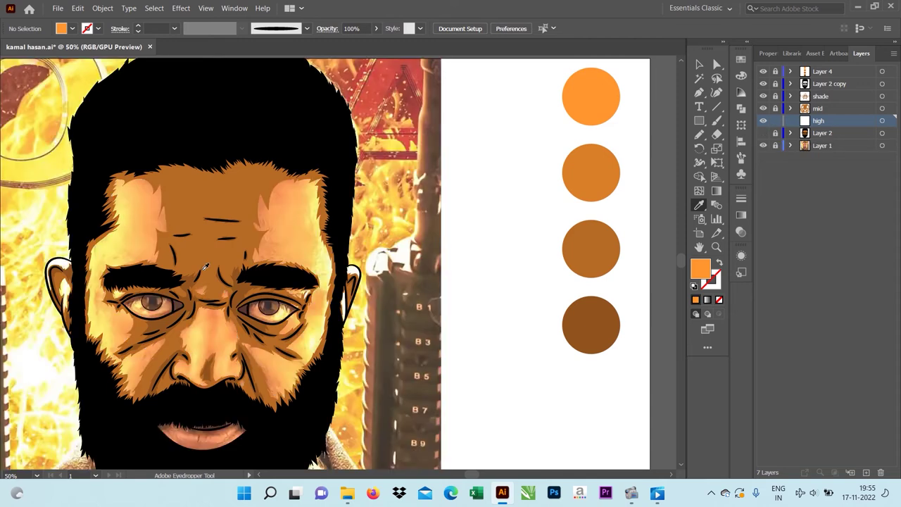
scroll(206, 266, up, 2)
- Pencil light orange highlights on the forehead, temple and ear
key(n)
drag(334, 134, 363, 101)
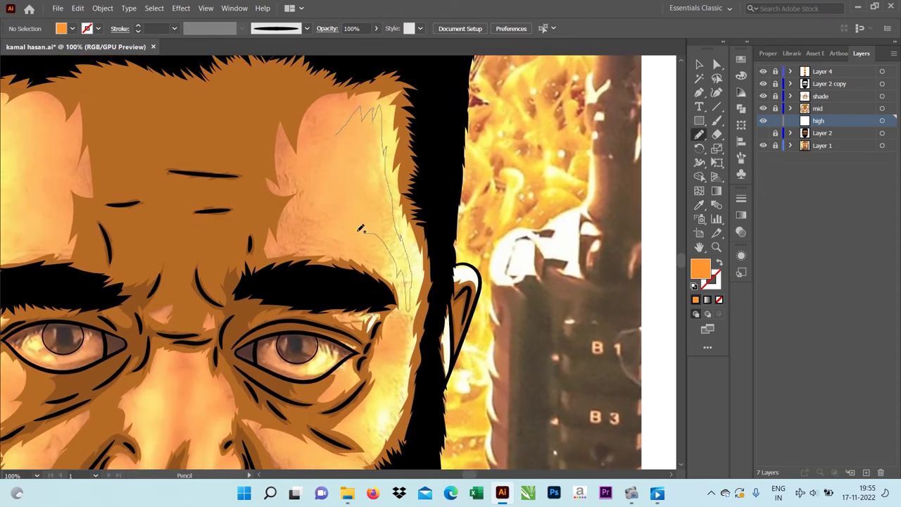
scroll(360, 229, left, 5)
scroll(398, 99, up, 2)
drag(392, 146, 395, 104)
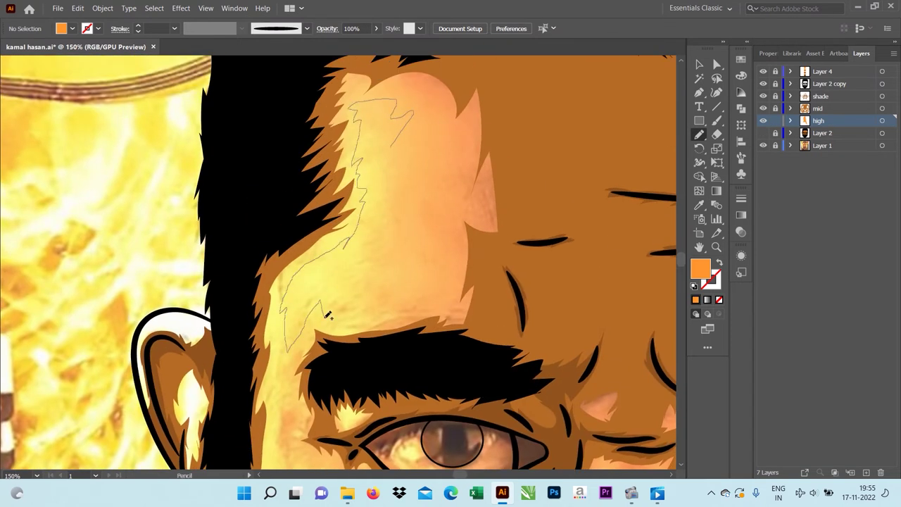
mouse_move(328, 316)
mouse_down()
mouse_move(393, 148)
mouse_move(319, 150)
mouse_up()
- Draw light orange highlight shapes on the lower cheek and the nose
scroll(404, 177, down, 3)
scroll(281, 211, up, 2)
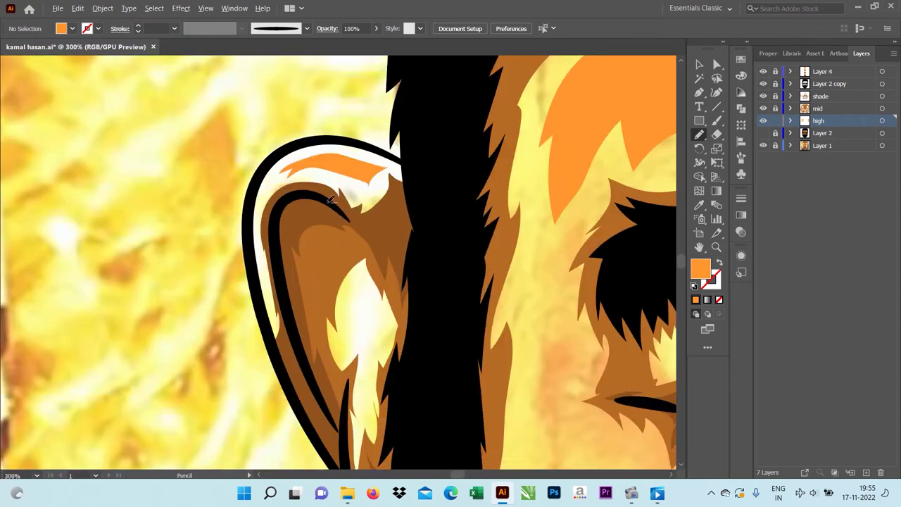
scroll(330, 200, down, 3)
scroll(322, 186, down, 2)
mouse_move(346, 191)
mouse_down()
mouse_move(225, 129)
mouse_move(232, 151)
mouse_up()
drag(229, 156, 264, 221)
scroll(236, 148, up, 1)
drag(325, 232, 354, 203)
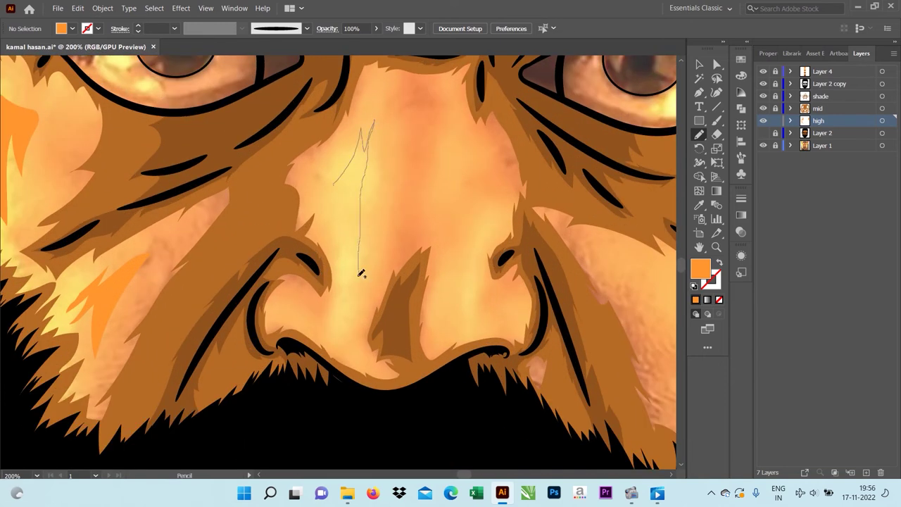
drag(361, 273, 372, 123)
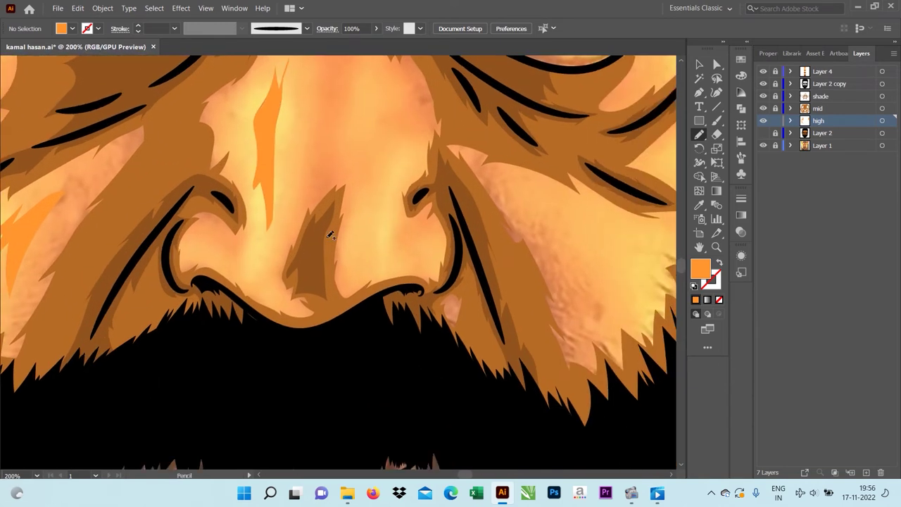
- Draw a thin light orange highlight along the beard edge
scroll(433, 220, down, 1)
scroll(433, 220, down, 1)
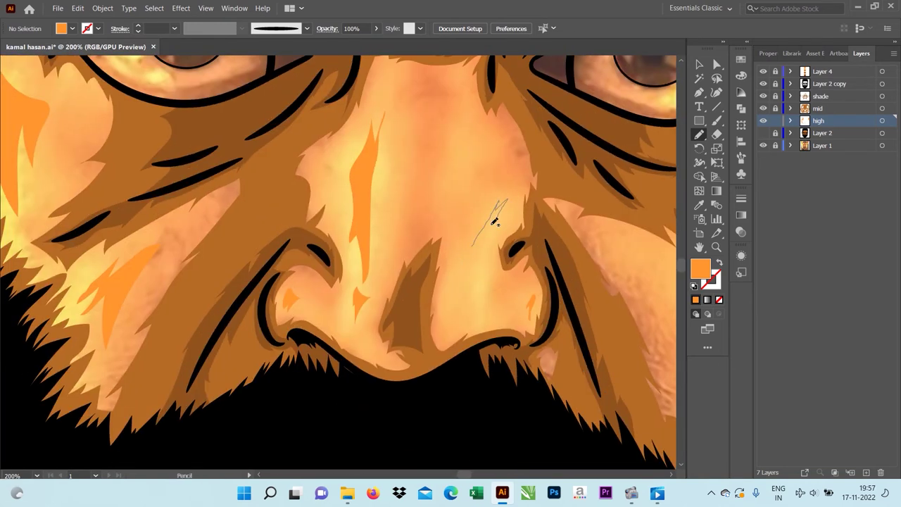
scroll(493, 207, down, 1)
scroll(460, 252, down, 1)
scroll(446, 252, down, 1)
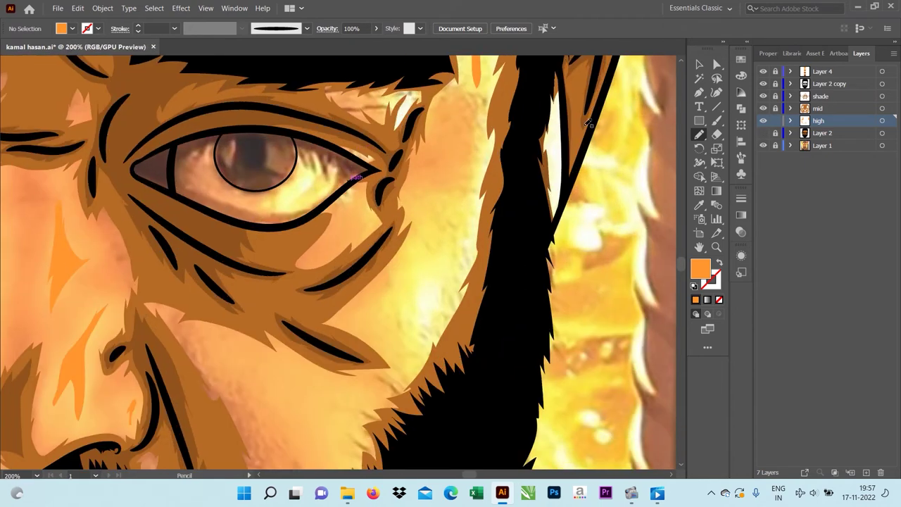
drag(518, 94, 531, 140)
scroll(483, 134, down, 3)
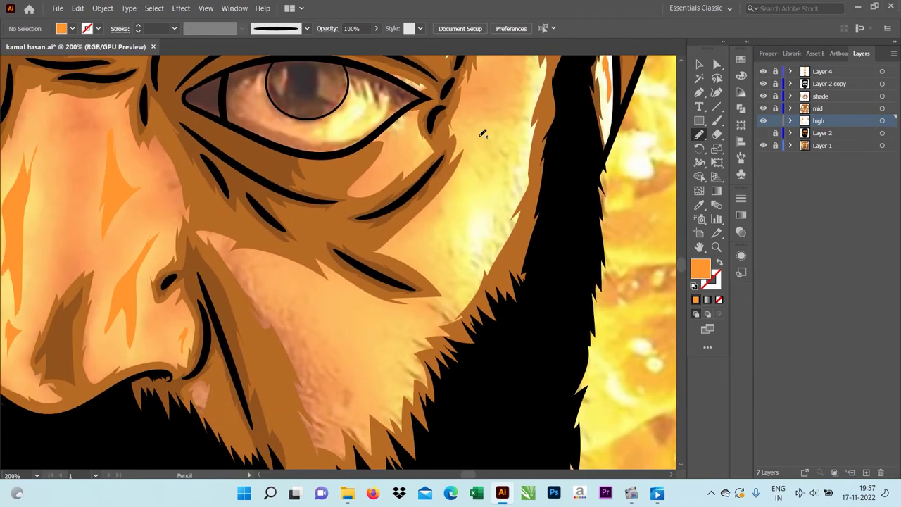
scroll(445, 115, down, 1)
scroll(451, 211, down, 2)
scroll(535, 232, up, 1)
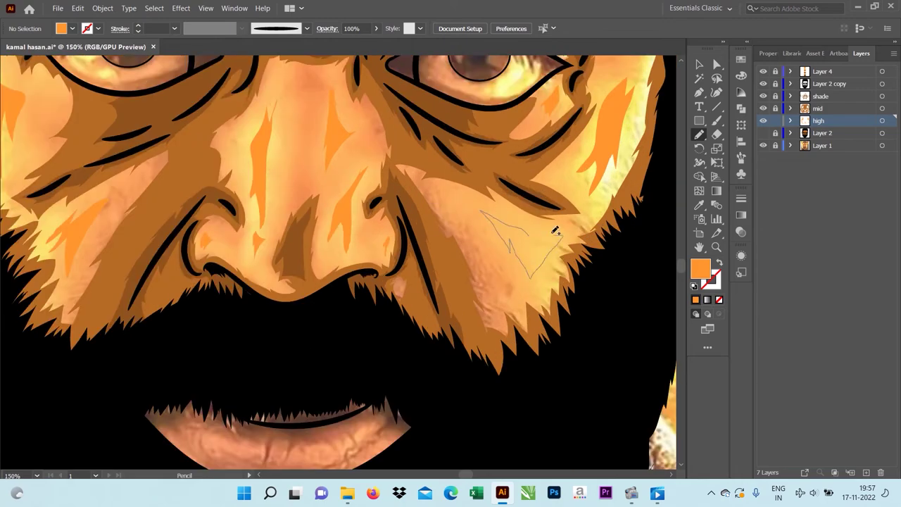
scroll(571, 229, down, 2)
scroll(549, 275, up, 5)
scroll(514, 268, down, 3)
scroll(511, 239, up, 3)
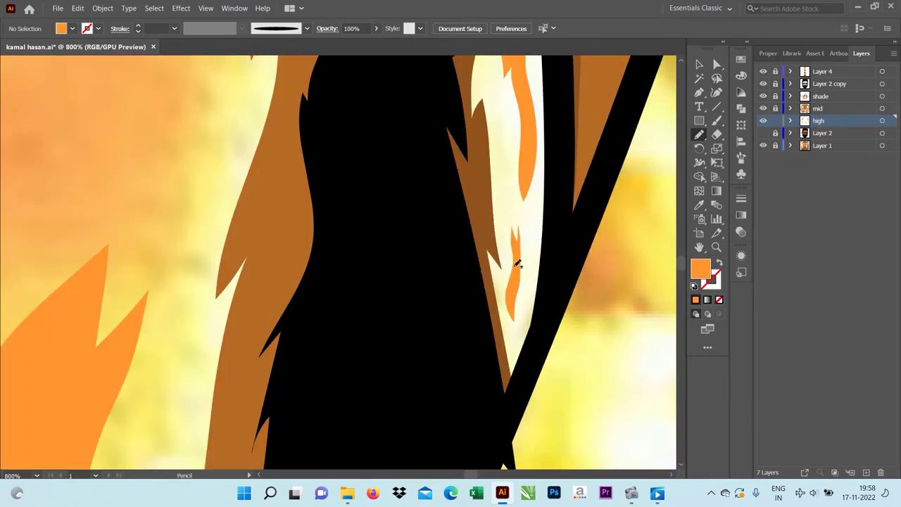
scroll(518, 225, down, 3)
scroll(516, 191, down, 4)
scroll(451, 197, up, 3)
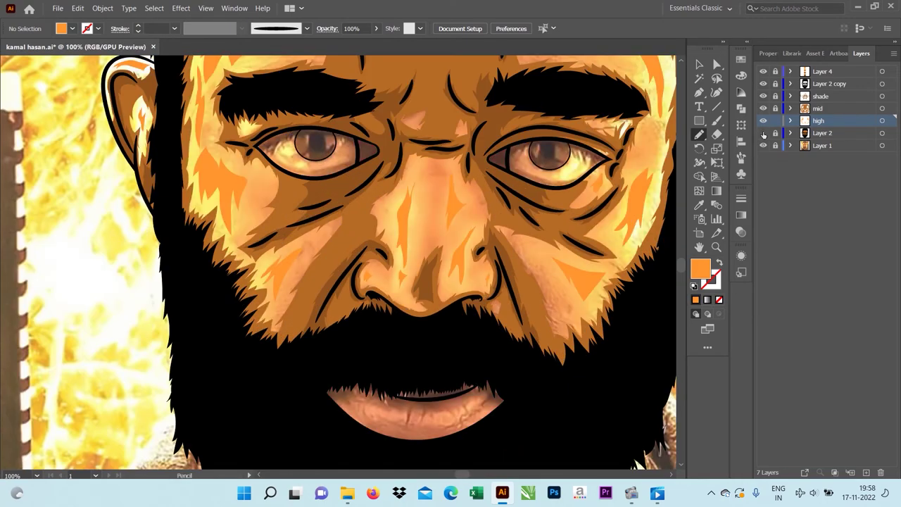
scroll(435, 189, down, 1)
scroll(423, 282, down, 1)
scroll(422, 281, up, 1)
scroll(380, 303, up, 3)
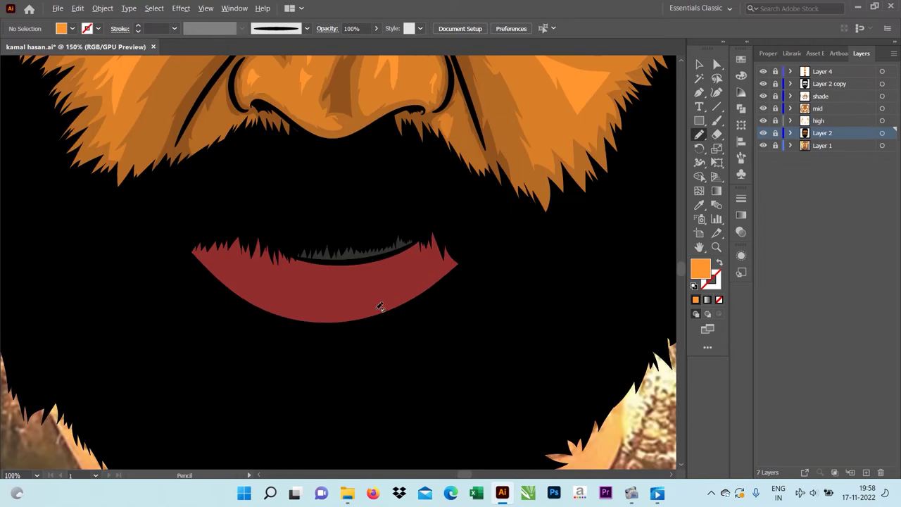
- Sample the lip red and pencil two dark red shadow shapes on the lips
key(i)
click(764, 133)
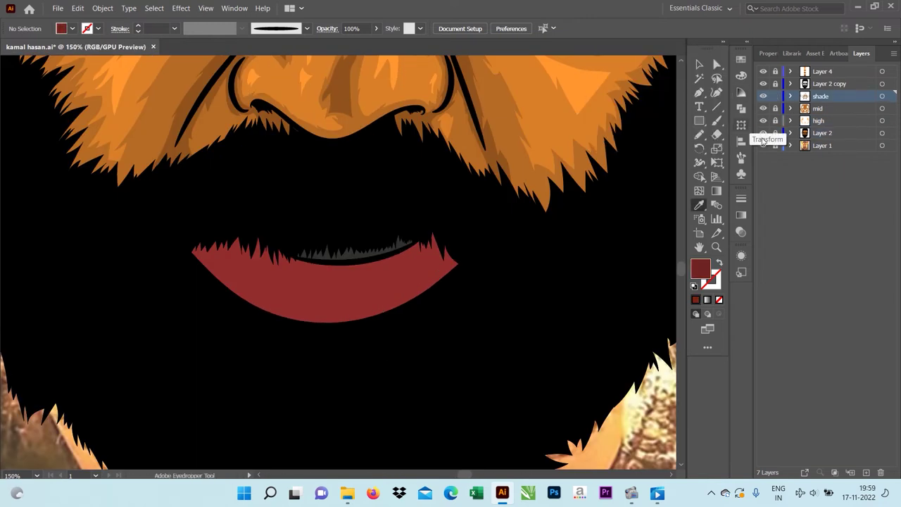
key(ctrl+equal)
key(n)
key(ctrl+equal)
mouse_move(611, 156)
mouse_down()
mouse_move(546, 195)
mouse_move(513, 124)
mouse_up()
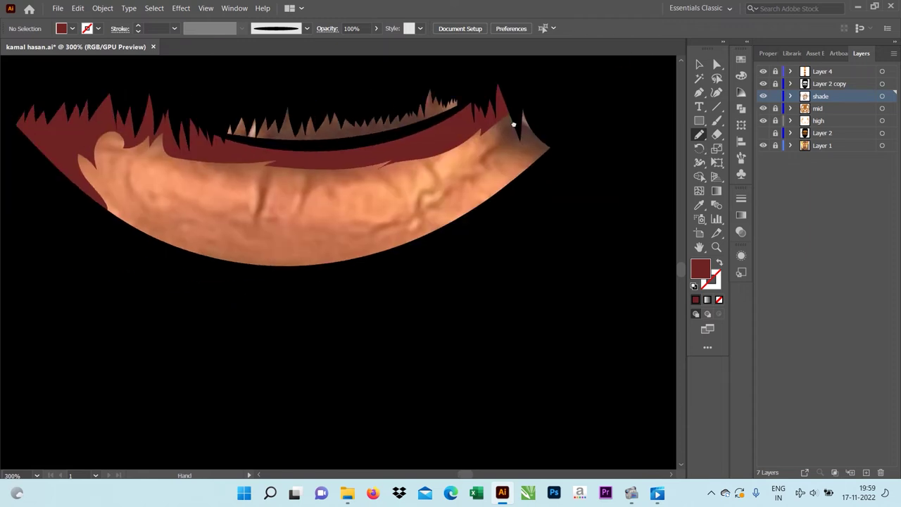
key(ctrl+equal)
drag(331, 113, 451, 153)
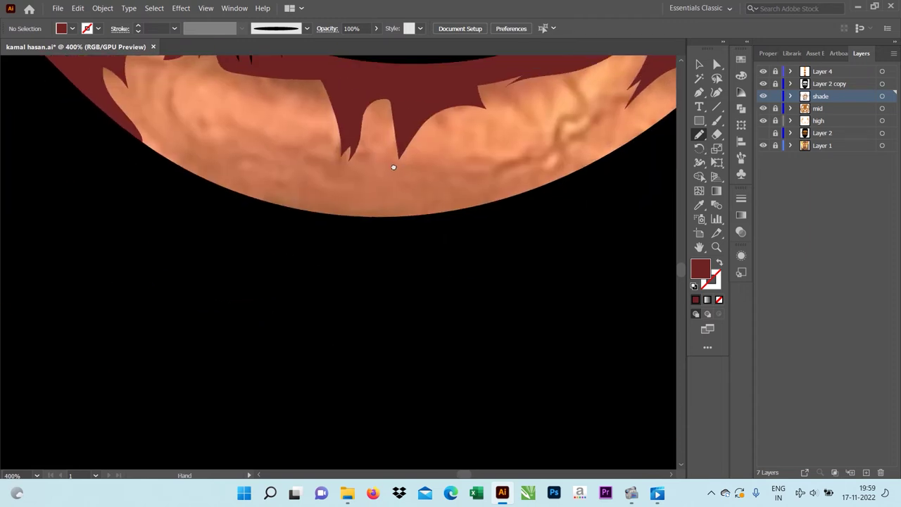
key(ctrl+minus)
key(ctrl+minus)
key(ctrl+minus)
key(ctrl+minus)
- Add a pink highlight on the lower lip on the high layer
click(789, 120)
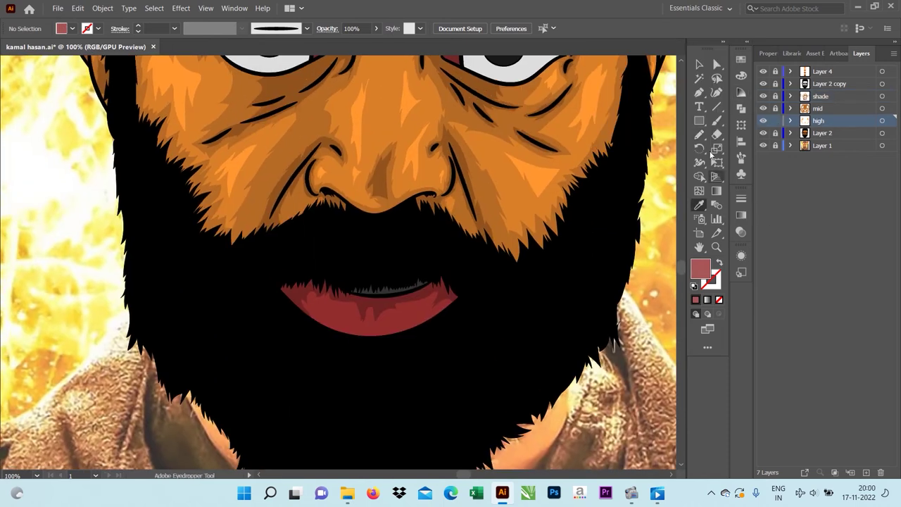
scroll(370, 303, up, 4)
mouse_move(314, 241)
mouse_down()
mouse_move(323, 231)
mouse_move(317, 243)
mouse_up()
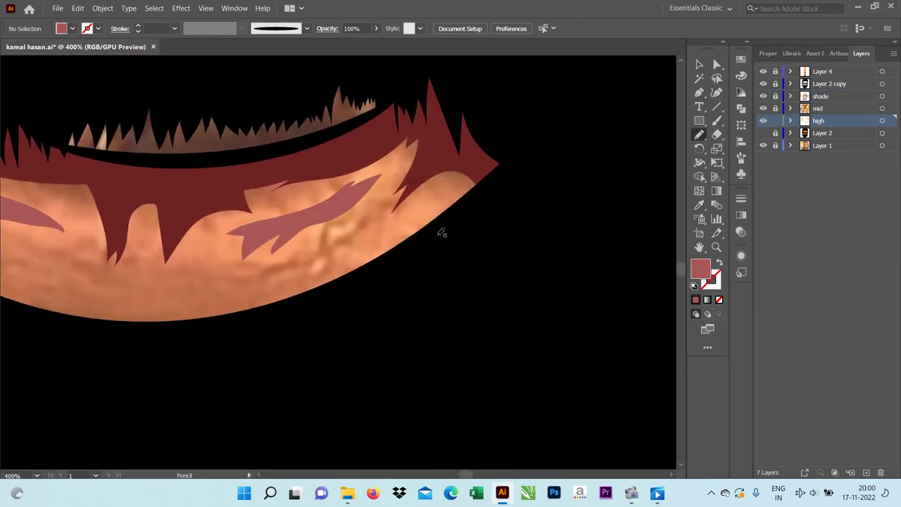
key(ctrl+minus)
click(821, 96)
scroll(595, 175, up, 1)
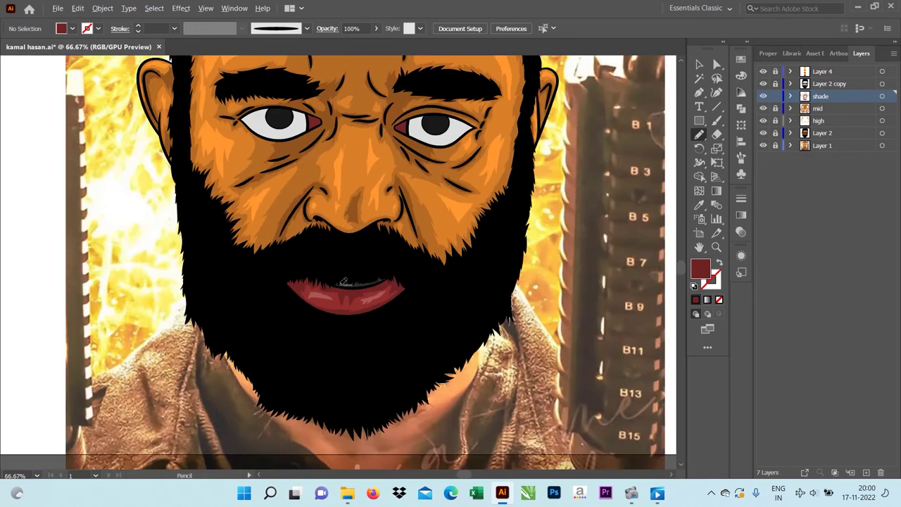
key(ctrl+minus)
key(ctrl+minus)
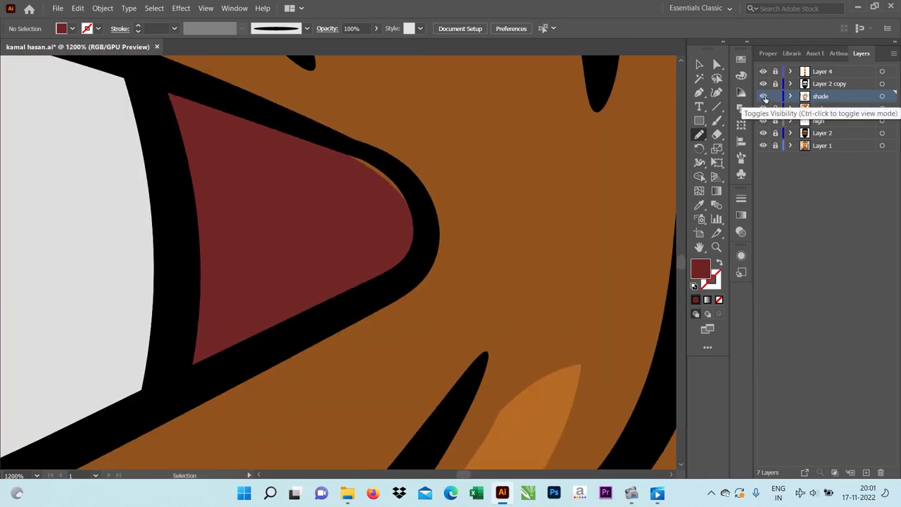
- Reshape the tip of the shade path at the eye corner
key(a)
click(333, 147)
drag(384, 161, 352, 141)
key(ctrl+minus)
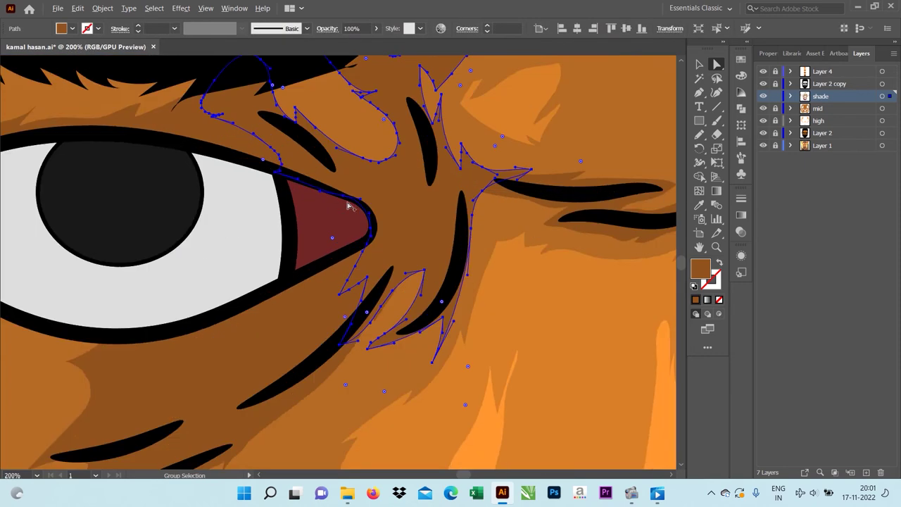
key(ctrl+shift+a)
- Draw dark red shadow shapes inside both eye corners
click(699, 205)
click(317, 233)
click(763, 132)
key(ctrl+plus)
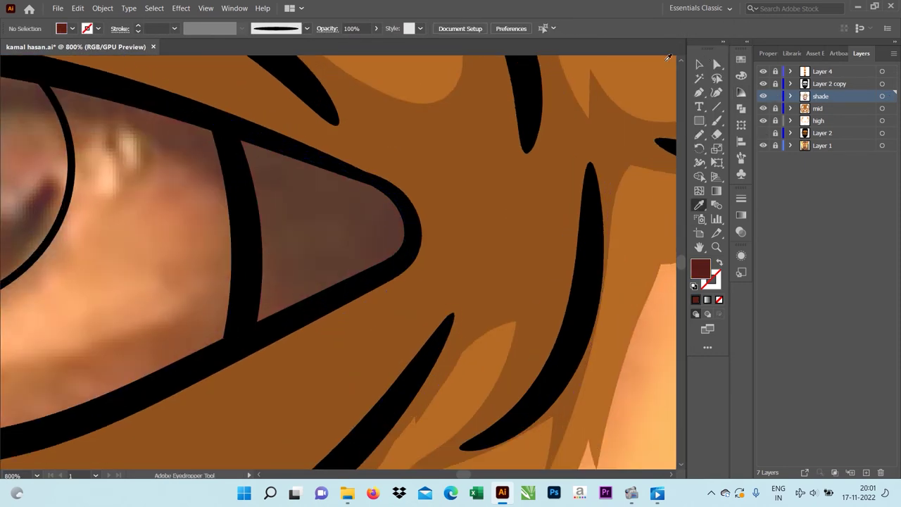
key(n)
drag(230, 177, 291, 236)
scroll(408, 170, right, 10)
drag(412, 137, 387, 116)
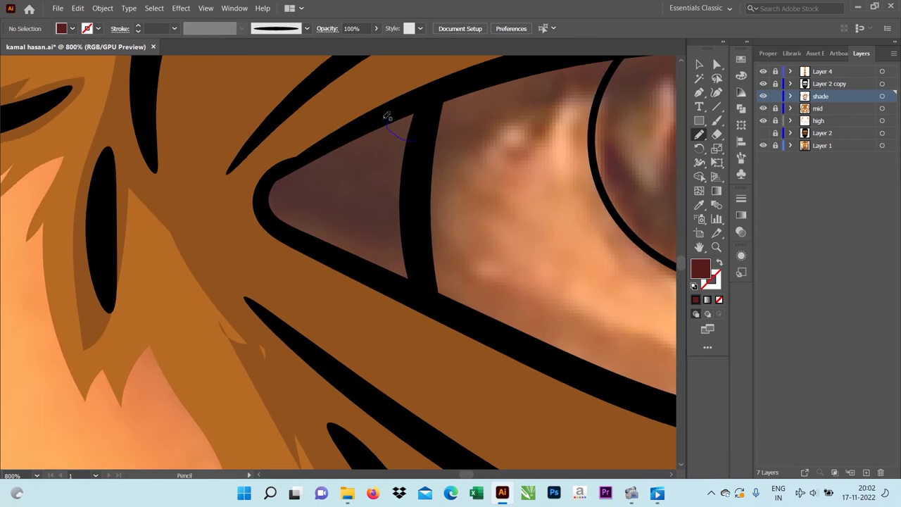
drag(393, 245, 412, 141)
key(ctrl+0)
key(ctrl+plus)
key(ctrl+plus)
key(ctrl+plus)
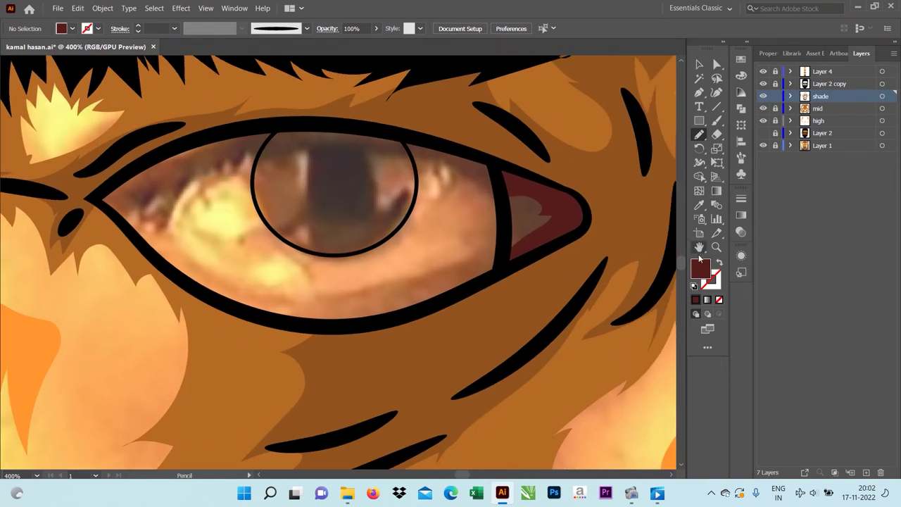
- Sample the grey of the eye white as the fill colour
click(764, 132)
key(i)
click(474, 240)
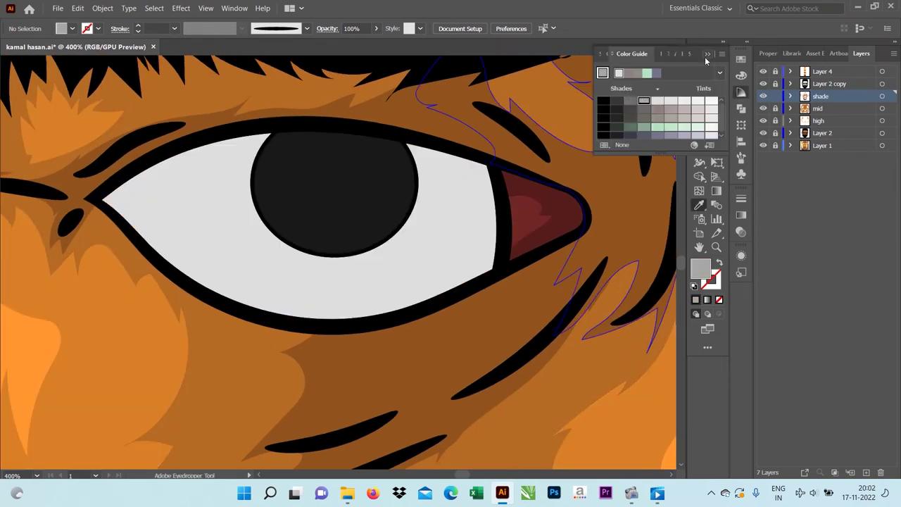
click(704, 135)
click(763, 132)
key(ctrl+plus)
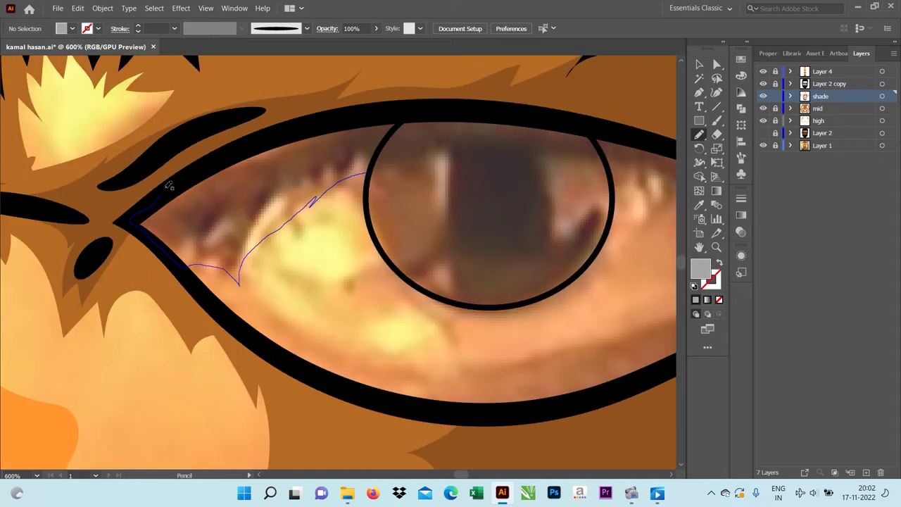
- Pencil grey shadow shapes inside the eye white and along the lower lid
drag(372, 172, 20, 192)
drag(262, 211, 390, 255)
drag(258, 194, 446, 74)
drag(65, 164, 347, 257)
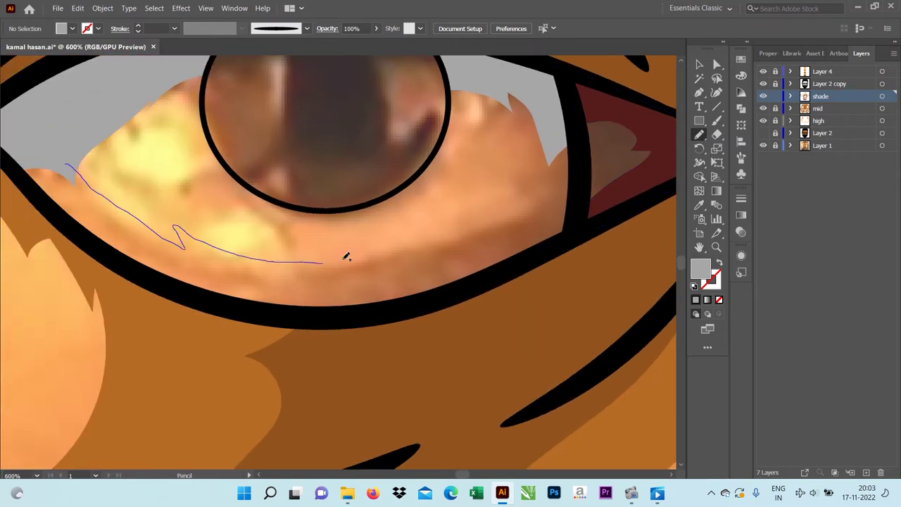
scroll(209, 120, up, 3)
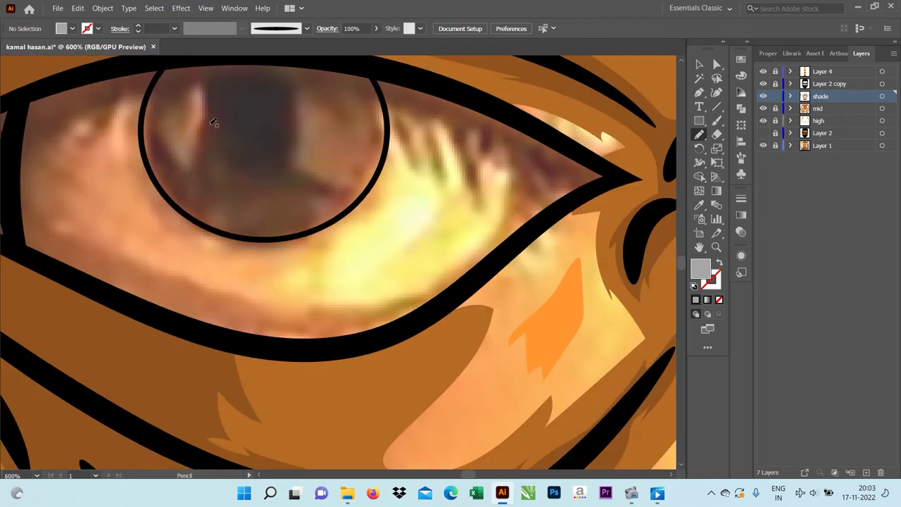
drag(454, 203, 512, 276)
drag(364, 134, 620, 145)
drag(380, 176, 345, 199)
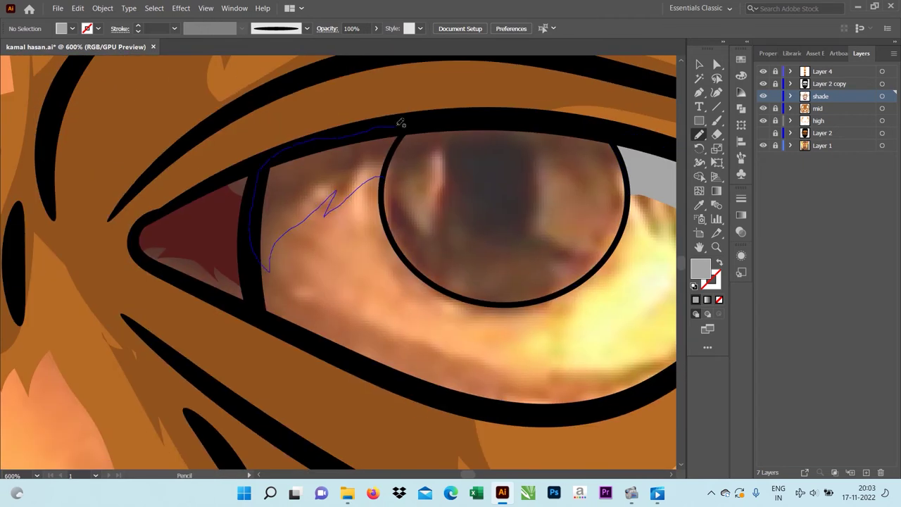
scroll(362, 127, up, 3)
scroll(83, 171, down, 3)
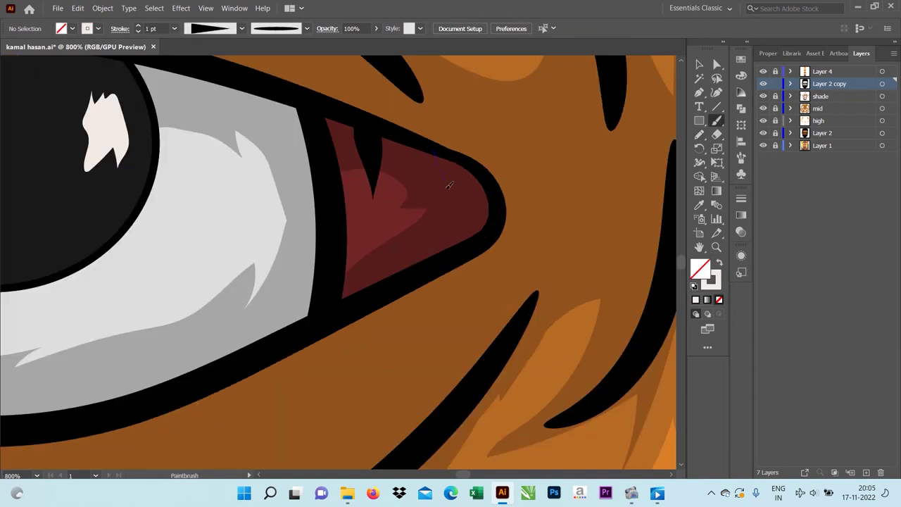
- Undo the stray eye-corner stroke and set the stroke weight to 0.75 pt
mouse_move(431, 145)
mouse_down()
mouse_move(450, 209)
mouse_move(421, 135)
mouse_up()
key(ctrl+z)
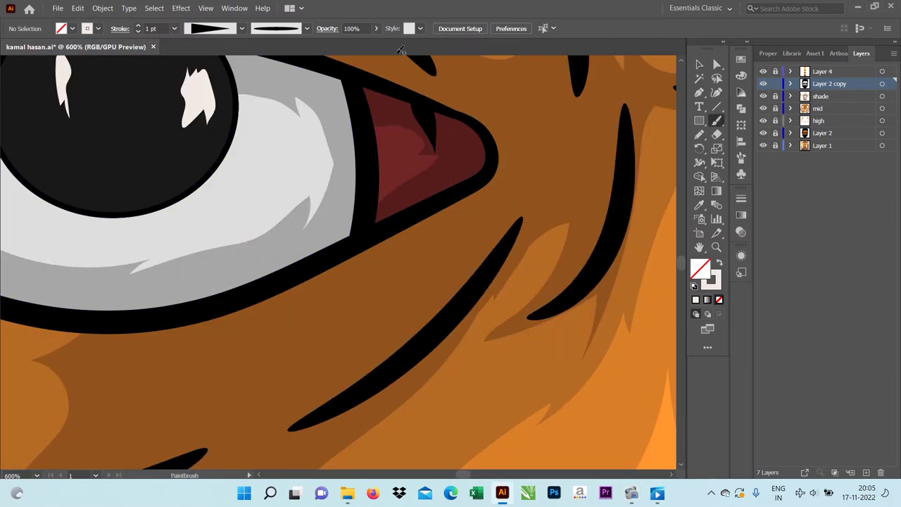
click(174, 28)
click(186, 112)
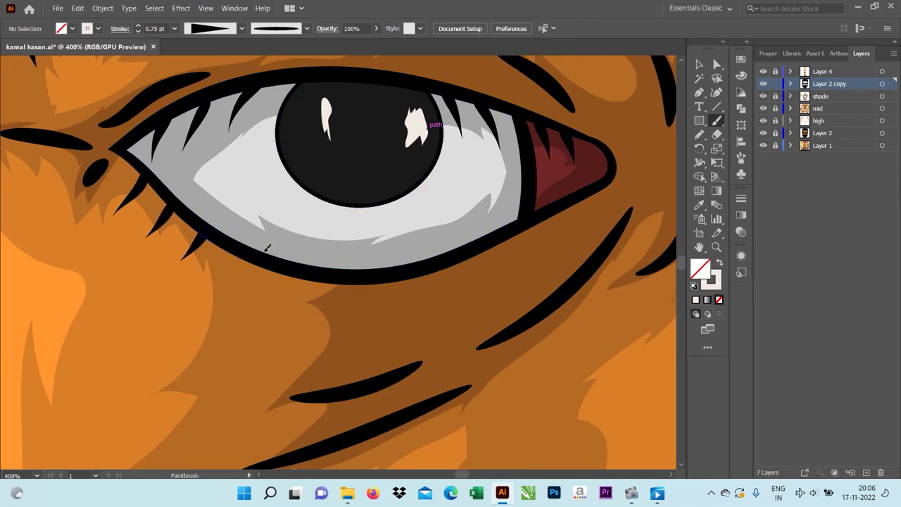
- Paint four eyelash strokes along the lower eyelids, then hide artwork layers to check the photo
drag(243, 262, 219, 282)
drag(300, 277, 294, 295)
drag(374, 284, 400, 305)
drag(426, 277, 455, 293)
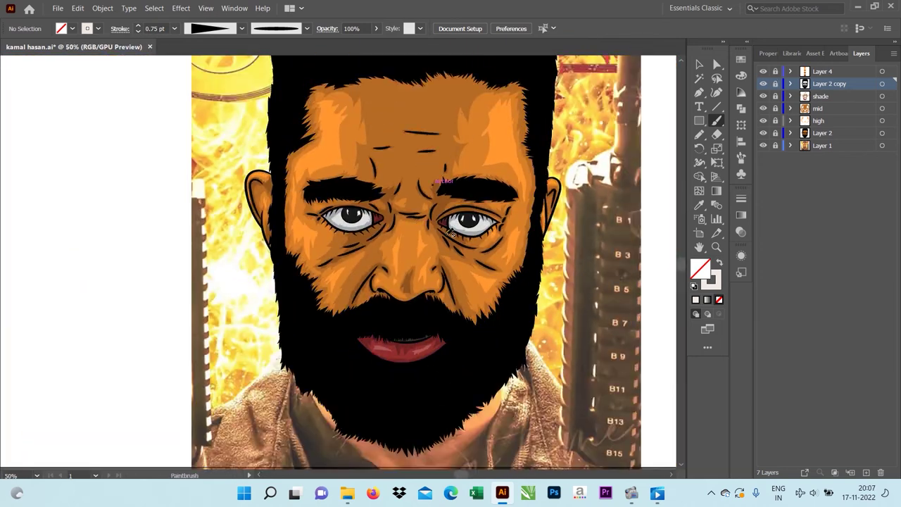
click(764, 145)
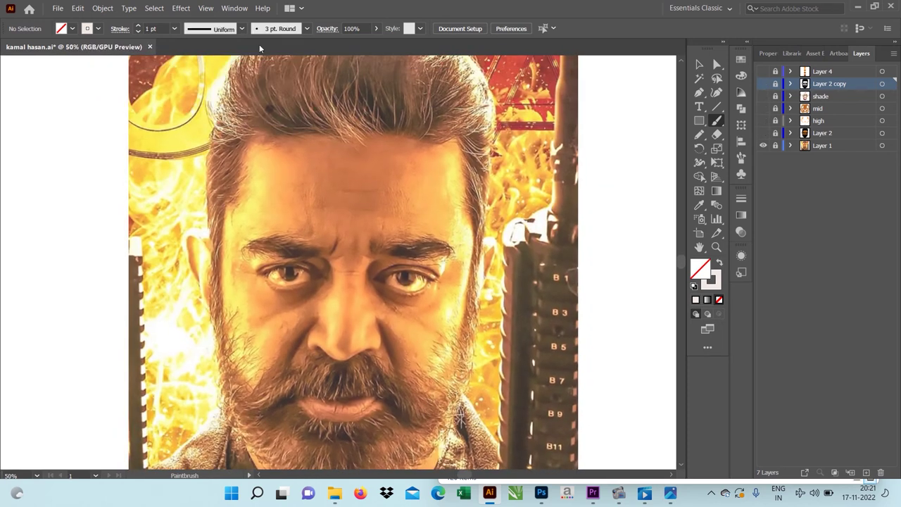
- Shift the stroke gradient stop from olive to a darker orange
click(741, 215)
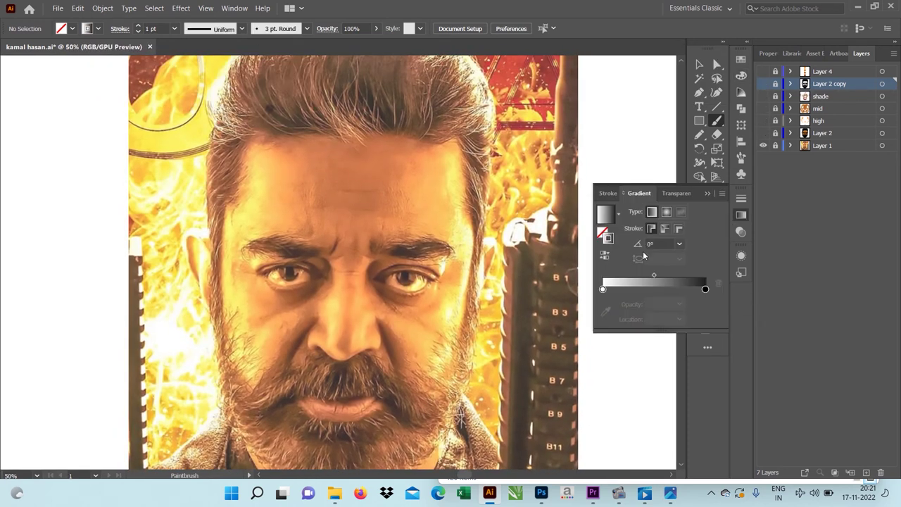
double_click(654, 289)
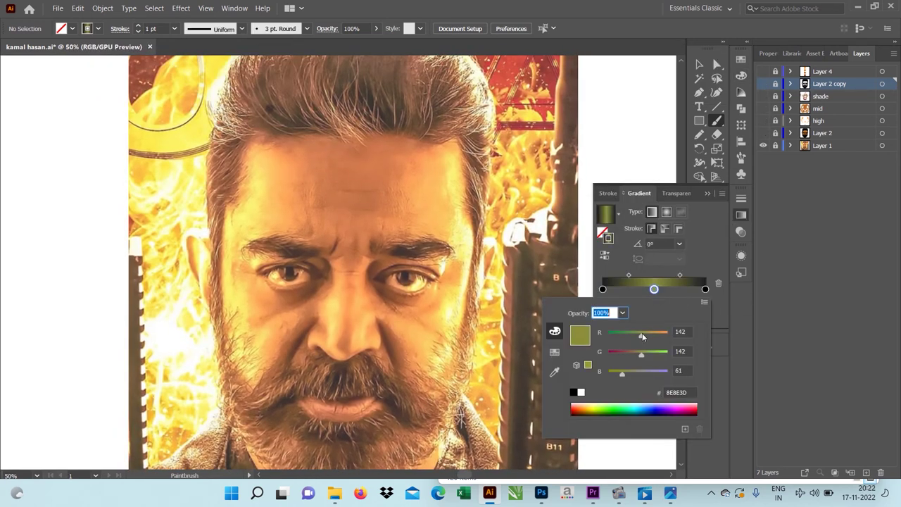
drag(642, 337, 661, 335)
mouse_move(622, 373)
mouse_down()
mouse_move(607, 373)
mouse_move(634, 354)
mouse_up()
click(741, 215)
- Create a new layer named hair at the top of the layer stack
scroll(662, 176, up, 1)
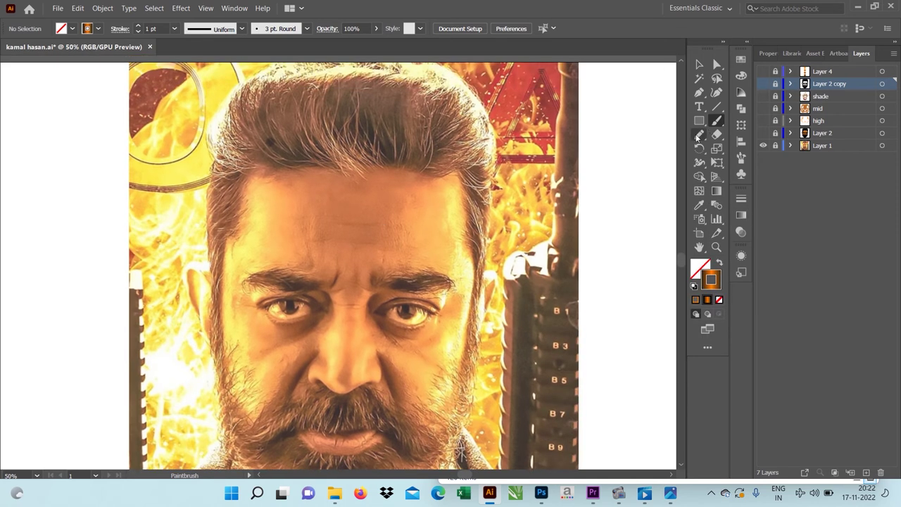
key(ctrl+l)
double_click(825, 83)
text(hair)
scroll(324, 71, up, 2)
- Set the stroke to 0.5 pt and paint the first gradient strands across the hair quiff
click(174, 29)
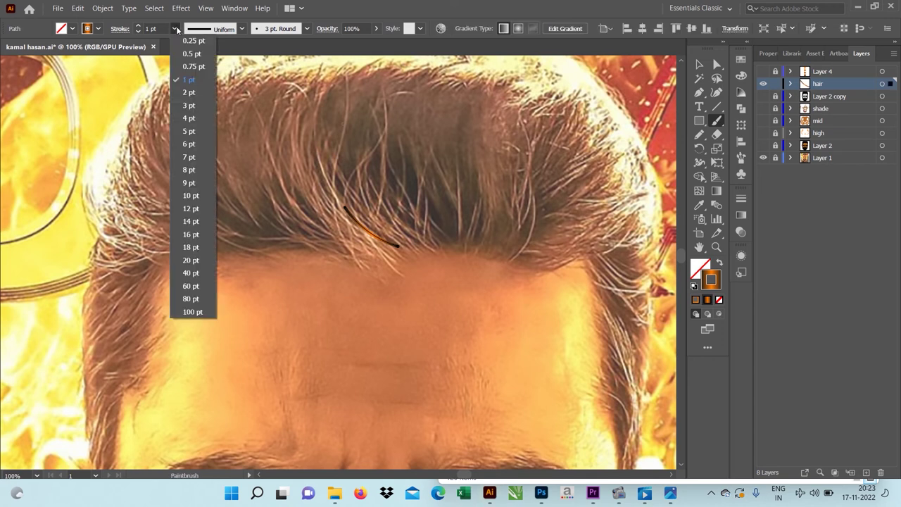
click(191, 52)
drag(310, 133, 323, 188)
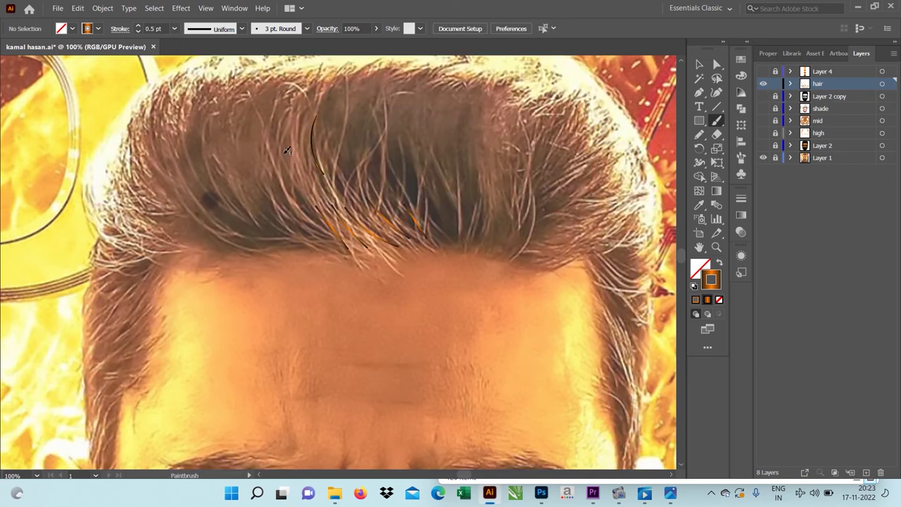
scroll(303, 240, up, 1)
scroll(228, 240, left, 2)
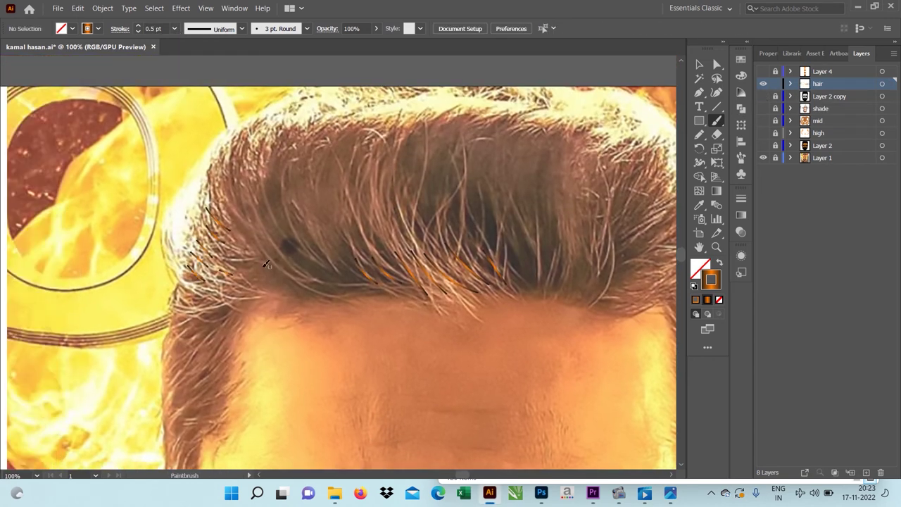
drag(271, 245, 145, 307)
drag(423, 181, 449, 170)
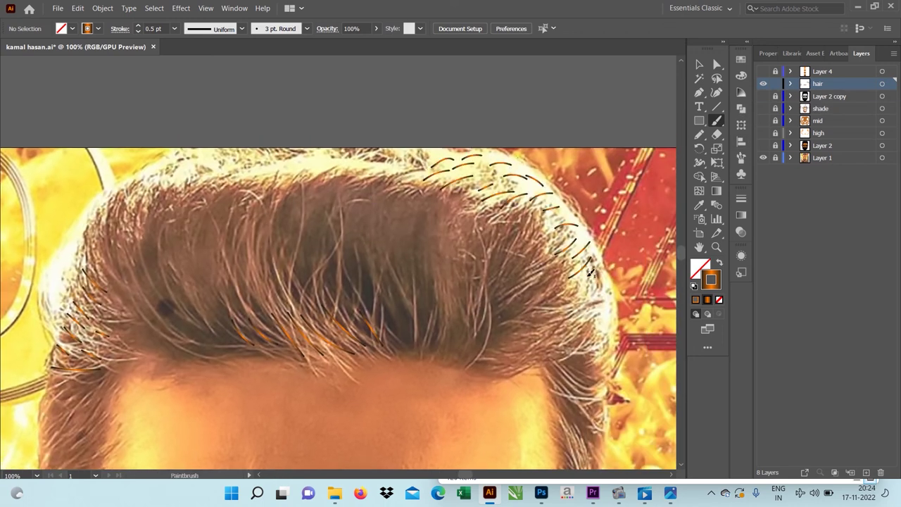
scroll(590, 273, down, 1)
scroll(590, 273, right, 1)
- Add more strands along the hair's right side and near the top
drag(436, 218, 432, 250)
drag(442, 235, 440, 265)
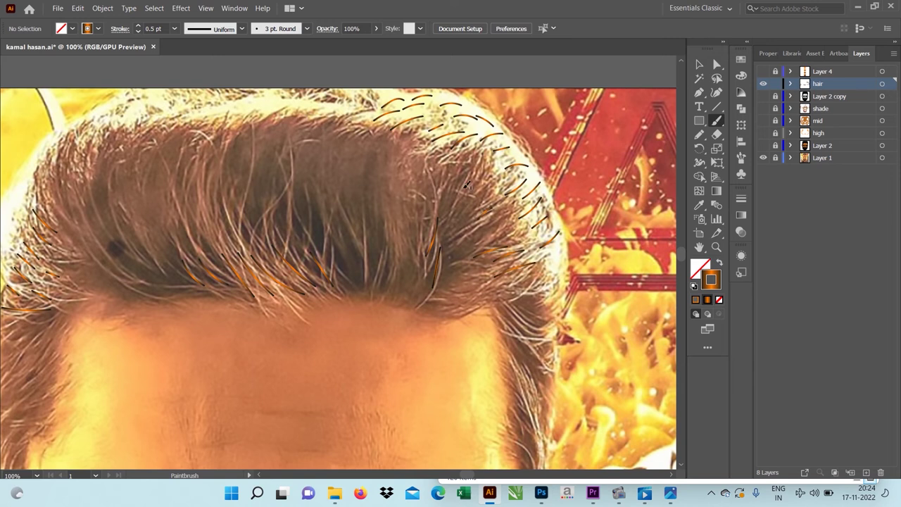
scroll(371, 193, left, 2)
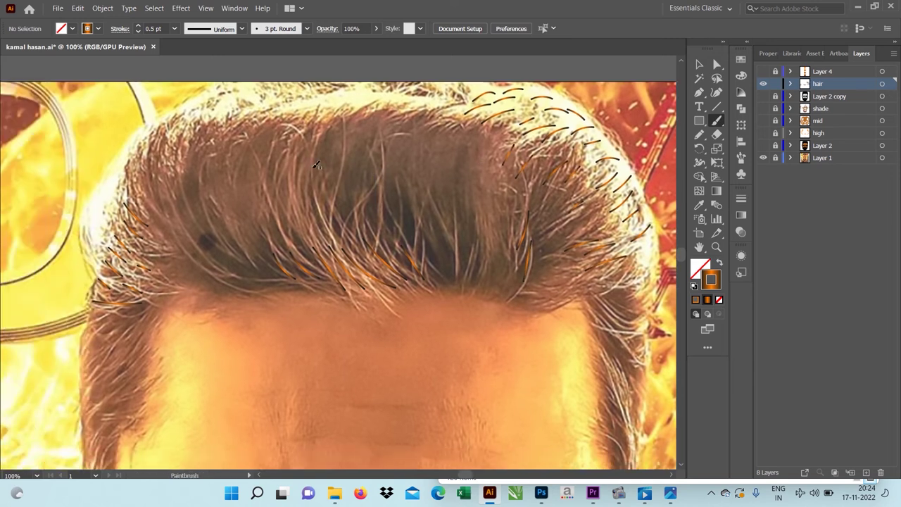
scroll(285, 174, left, 2)
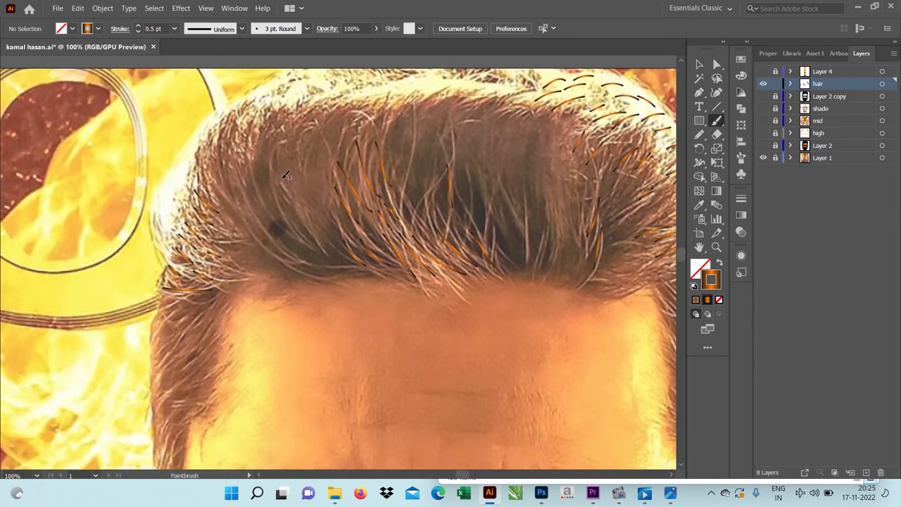
scroll(358, 223, up, 1)
scroll(358, 222, right, 1)
drag(407, 151, 472, 146)
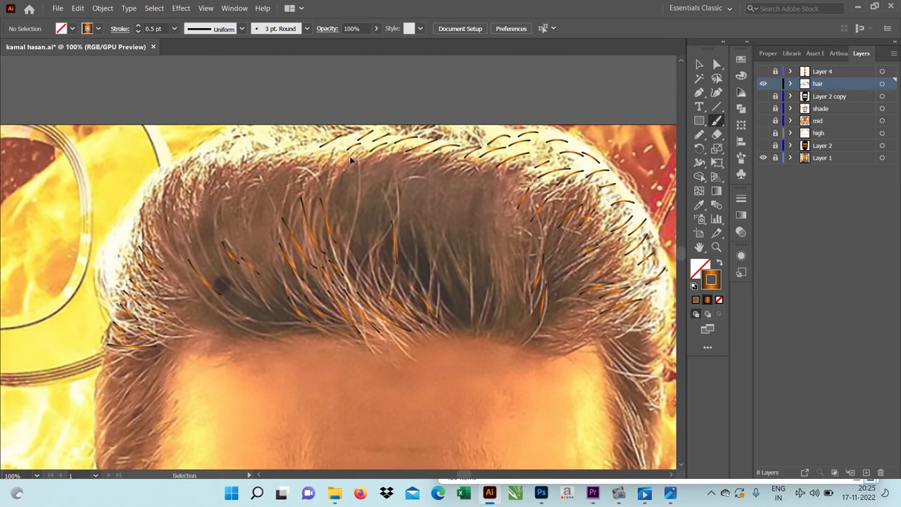
scroll(300, 158, left, 1)
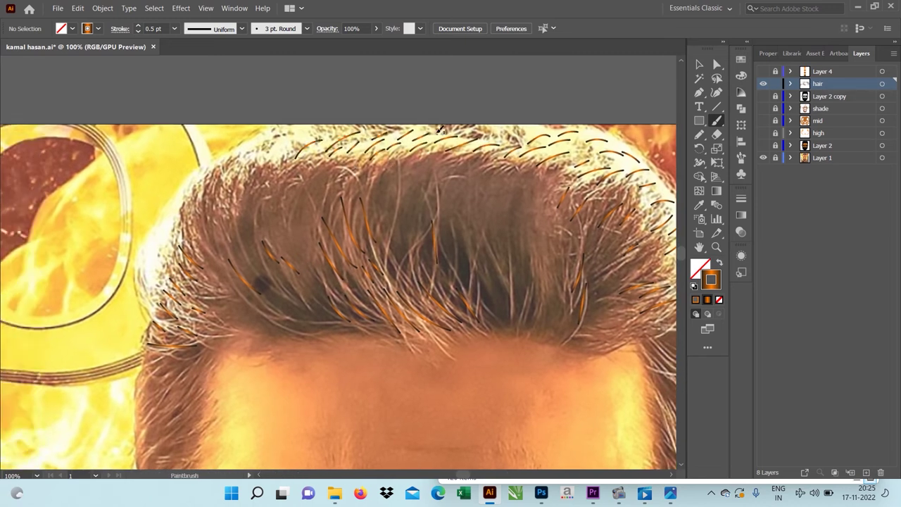
scroll(252, 139, left, 1)
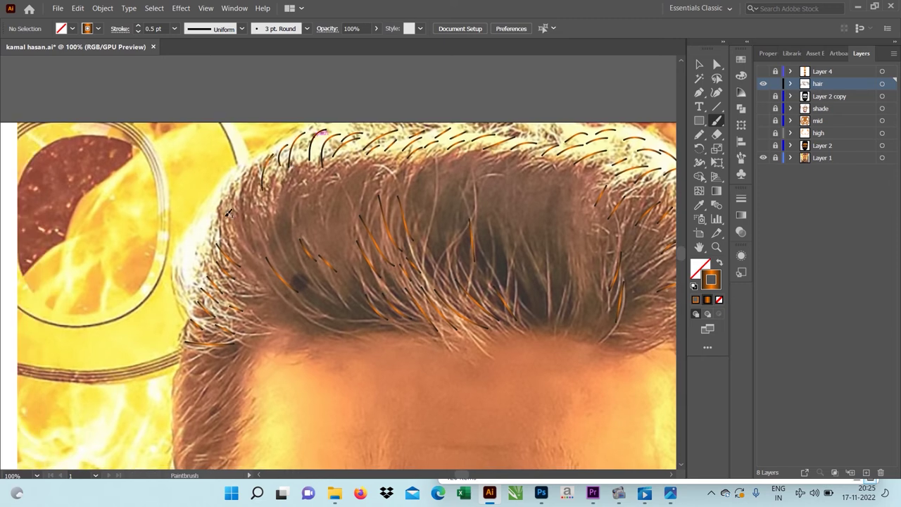
scroll(196, 247, down, 3)
scroll(368, 324, up, 3)
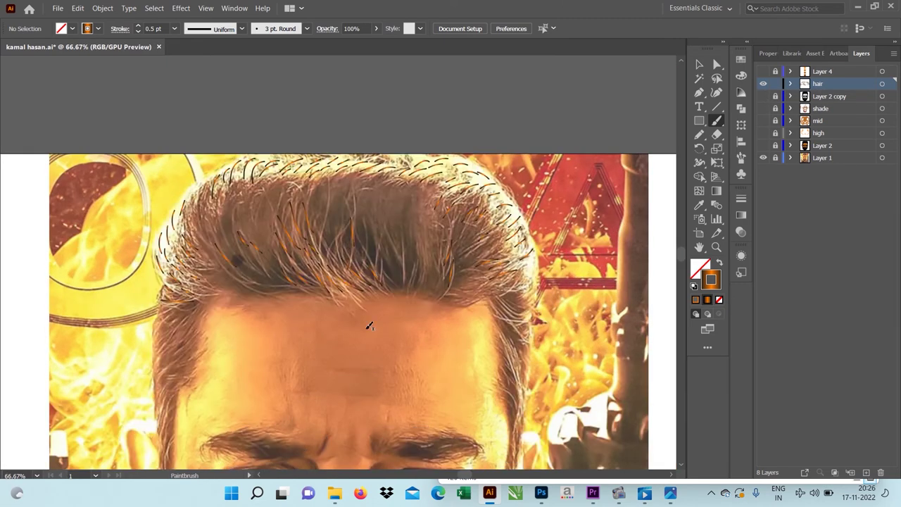
scroll(136, 347, down, 1)
- Pan and scroll across the sideburns, moustache and beard while working on the strands
scroll(191, 285, down, 5)
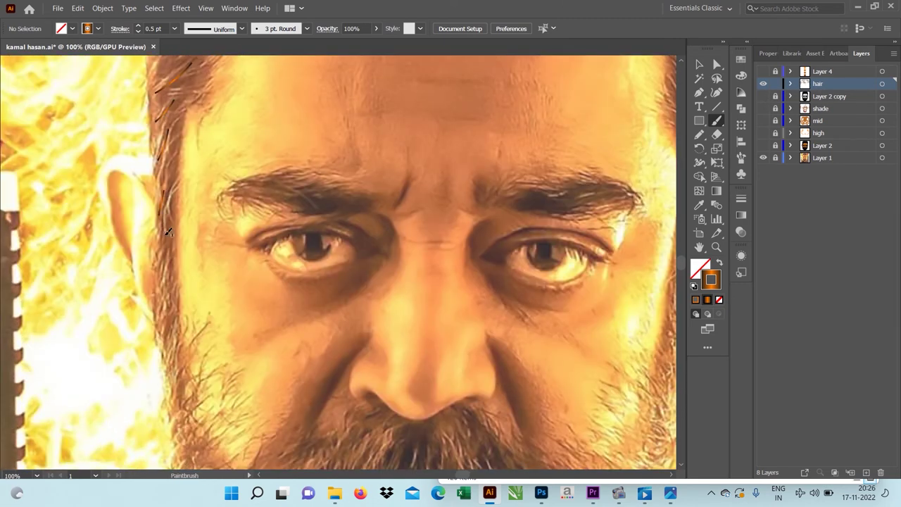
scroll(169, 233, right, 4)
scroll(246, 204, up, 4)
scroll(352, 161, down, 5)
scroll(456, 114, down, 1)
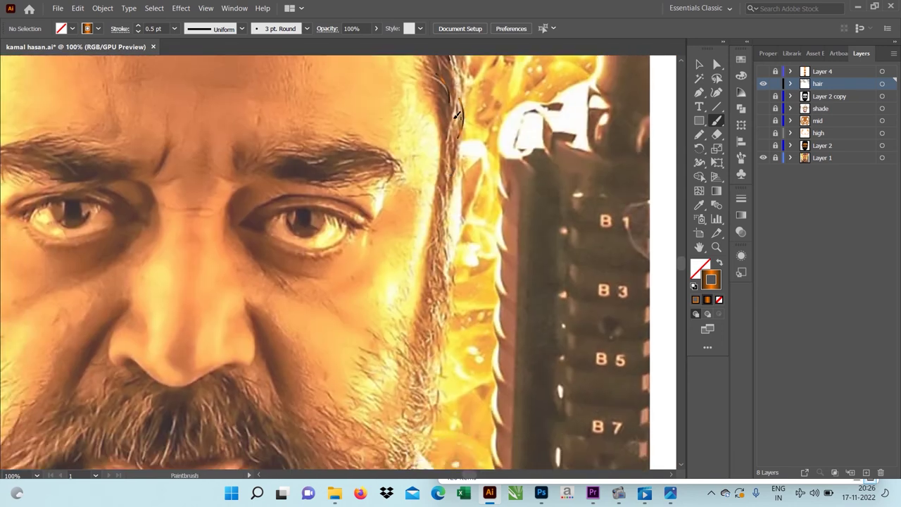
scroll(457, 115, down, 2)
scroll(485, 91, up, 3)
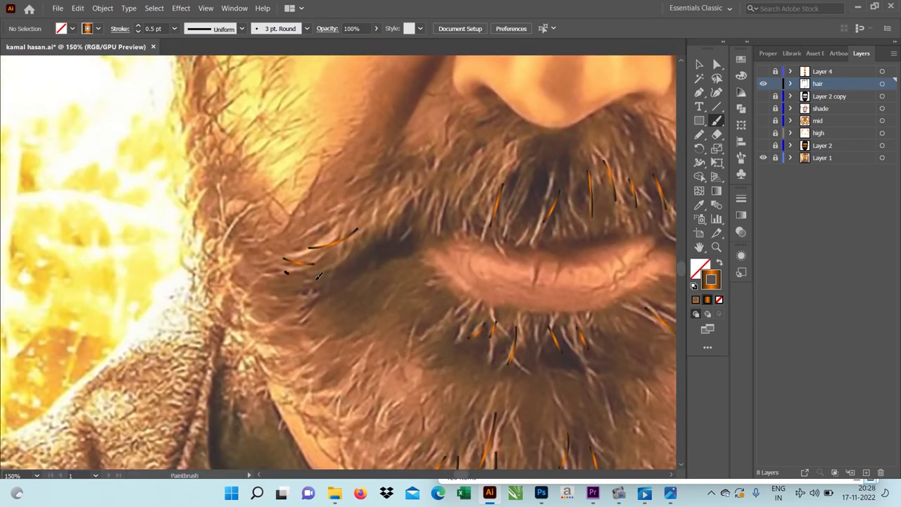
drag(272, 270, 239, 247)
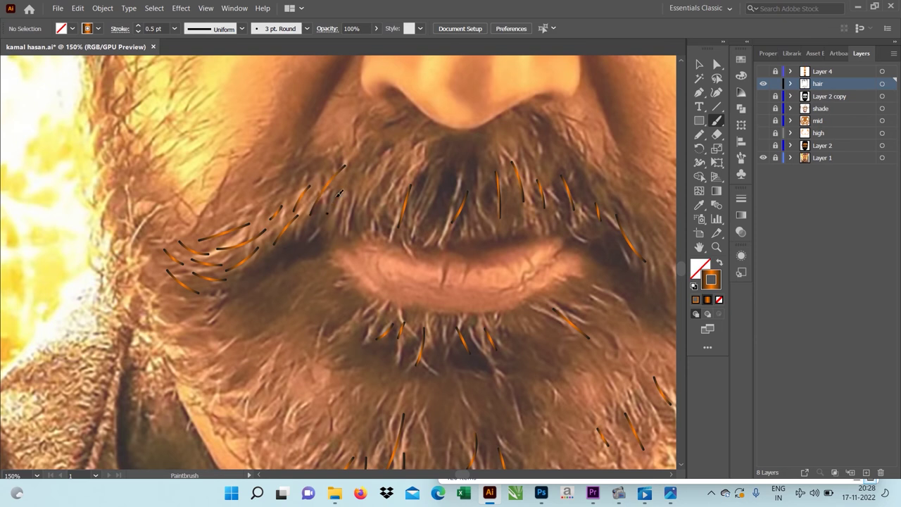
scroll(378, 214, down, 2)
scroll(423, 213, down, 2)
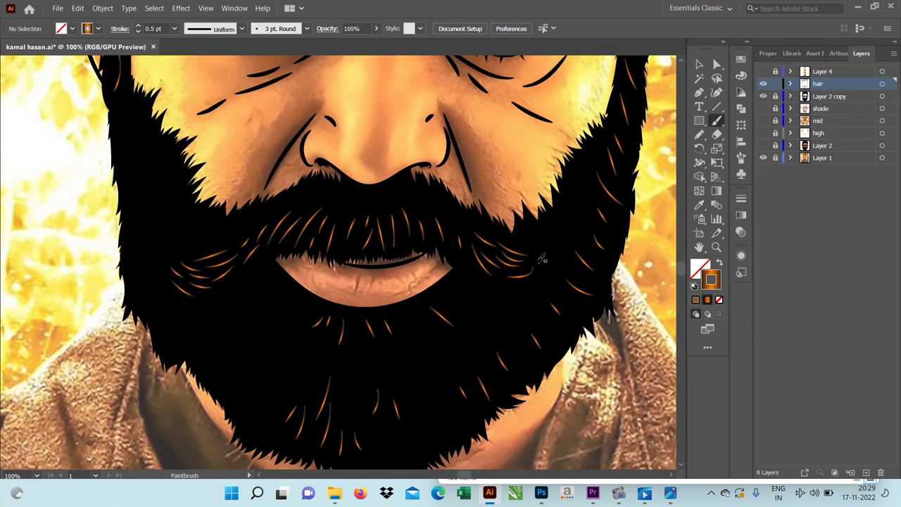
scroll(300, 239, up, 2)
scroll(300, 239, down, 2)
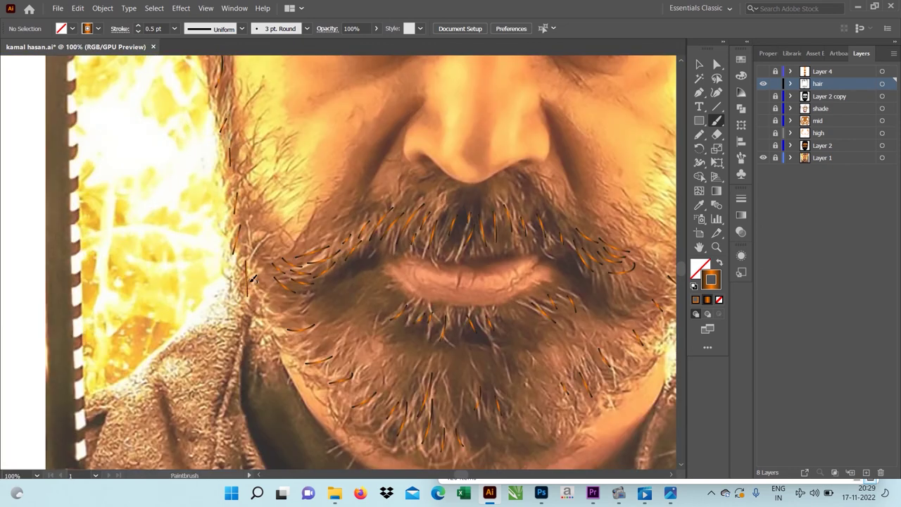
scroll(252, 279, up, 2)
scroll(522, 163, right, 6)
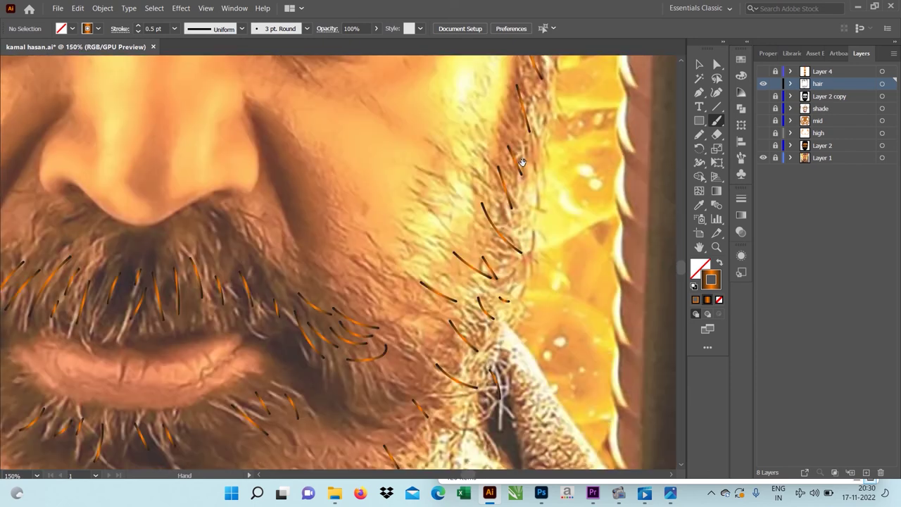
scroll(522, 163, down, 3)
scroll(522, 162, up, 3)
scroll(522, 163, down, 1)
- Make the black beard layer visible again and review the finished portrait
click(764, 96)
scroll(431, 219, down, 1)
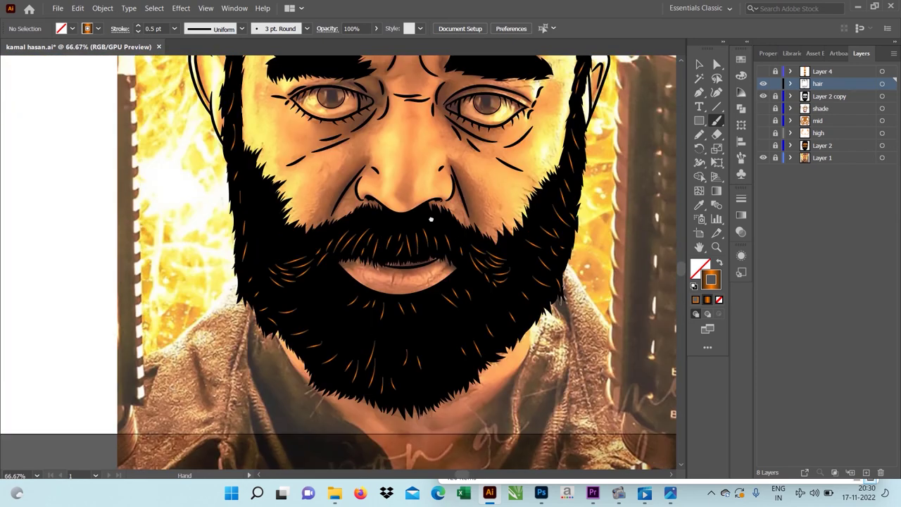
scroll(274, 209, up, 1)
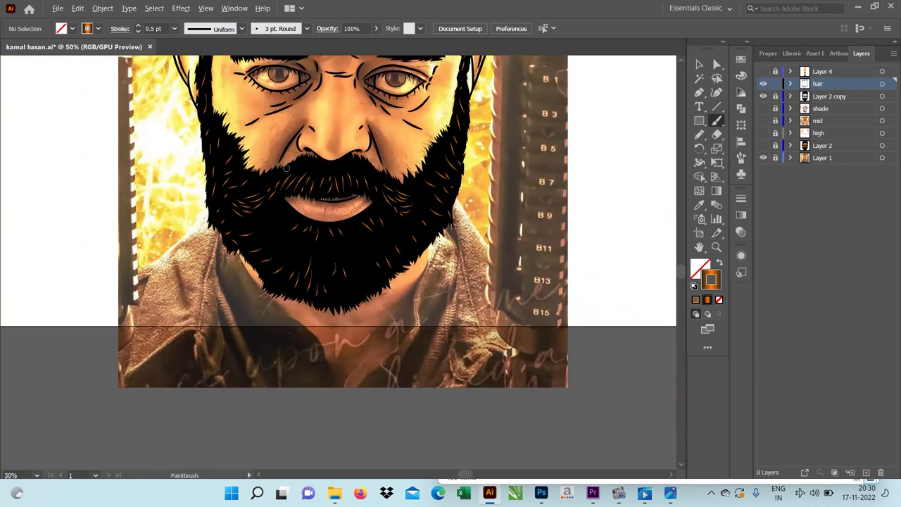